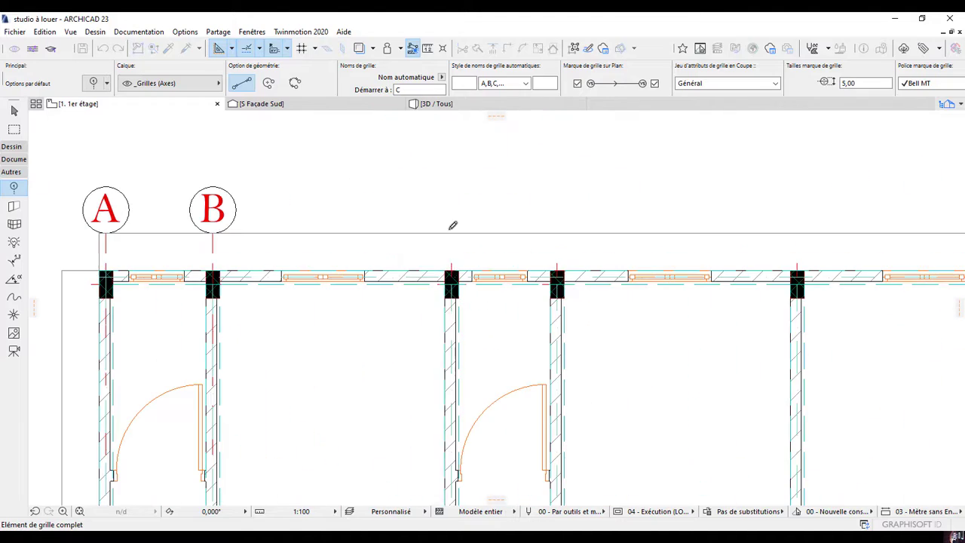
Step: Draw vertical grid lines C and D across the floor plan, running D through the third column of the upper row
{"action": "left_click", "coordinate": [401, 232]}
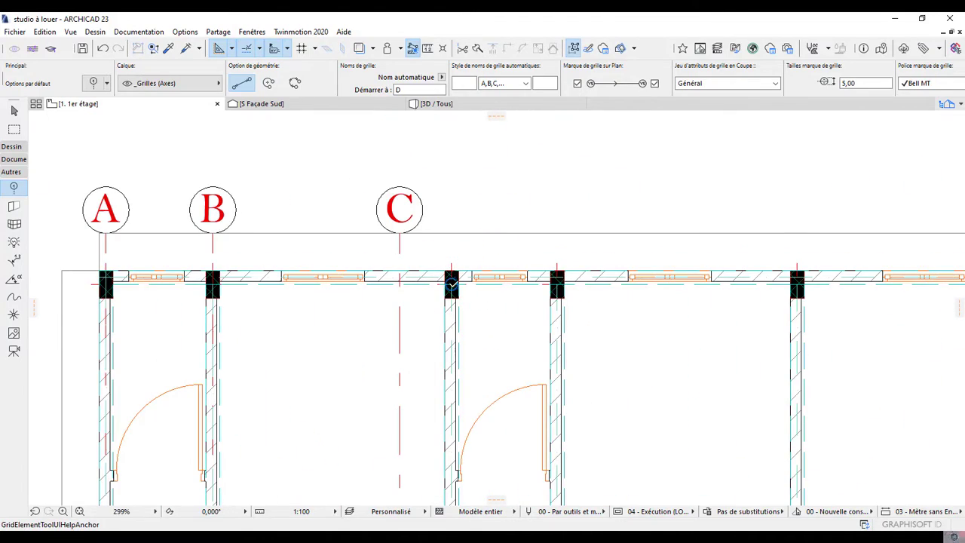
{"action": "left_click", "coordinate": [451, 285]}
{"action": "scroll", "coordinate": [426, 444], "scroll_direction": "down", "scroll_amount": 4}
{"action": "scroll", "coordinate": [400, 384], "scroll_direction": "up", "scroll_amount": 4}
{"action": "left_click", "coordinate": [399, 392]}
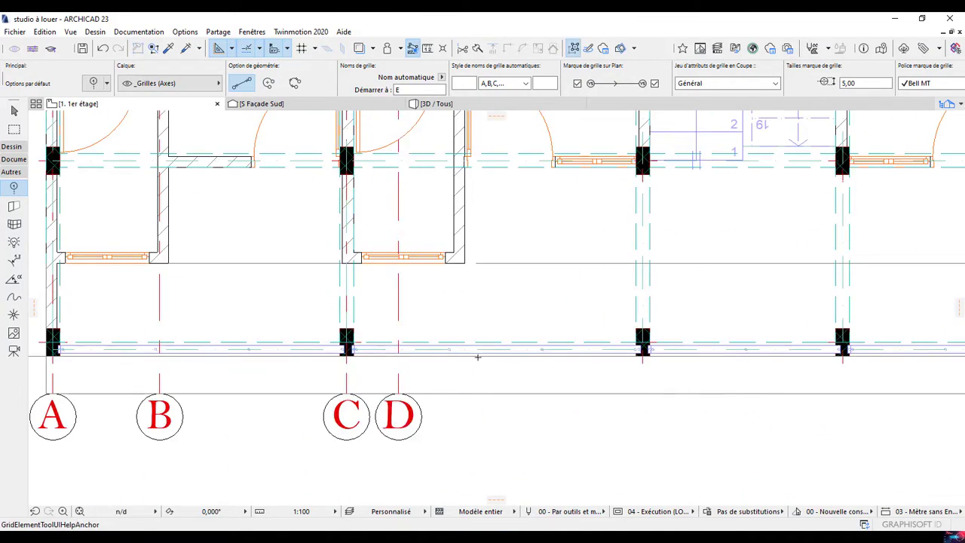
Step: Draw vertical grid line E through the fourth column of the upper row, from the upper to the lower offset line
{"action": "scroll", "coordinate": [477, 357], "scroll_direction": "down", "scroll_amount": 4}
{"action": "scroll", "coordinate": [478, 198], "scroll_direction": "up", "scroll_amount": 6}
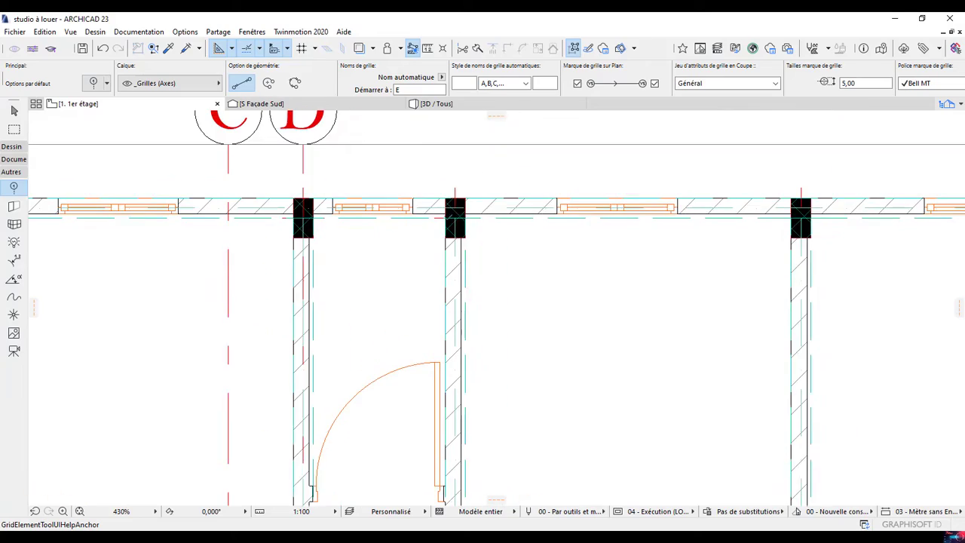
{"action": "left_click", "coordinate": [457, 144]}
{"action": "scroll", "coordinate": [446, 345], "scroll_direction": "down", "scroll_amount": 4}
{"action": "scroll", "coordinate": [430, 329], "scroll_direction": "up", "scroll_amount": 6}
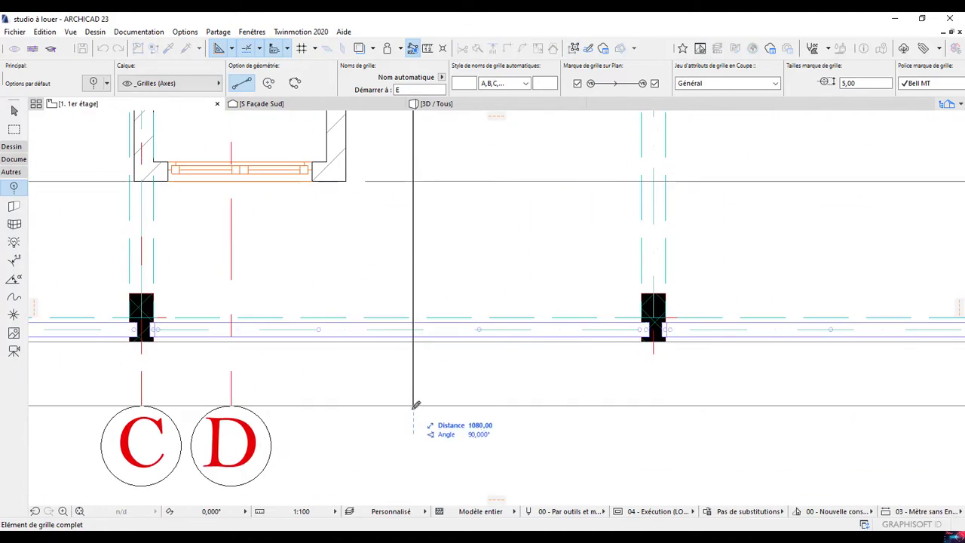
{"action": "left_click", "coordinate": [414, 404]}
{"action": "scroll", "coordinate": [437, 279], "scroll_direction": "down", "scroll_amount": 4}
{"action": "scroll", "coordinate": [430, 259], "scroll_direction": "up", "scroll_amount": 3}
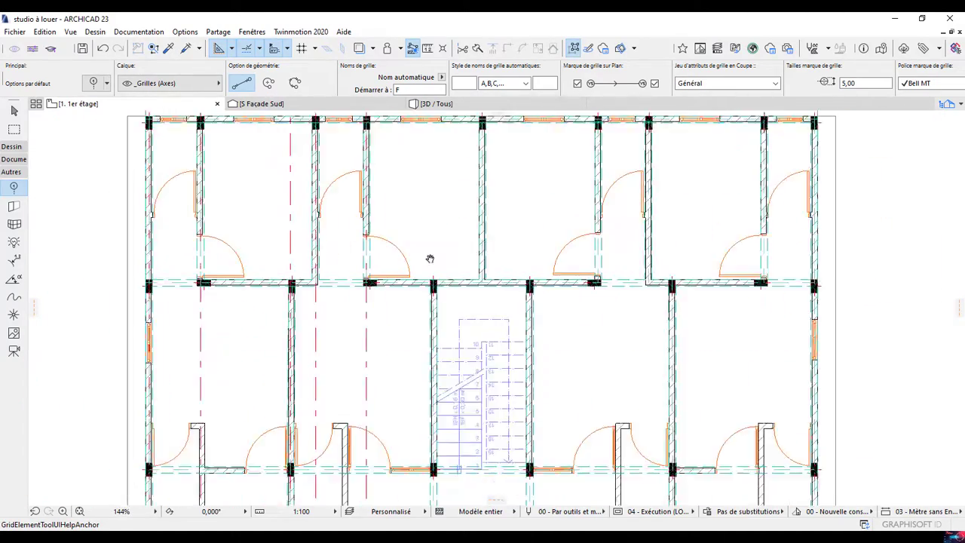
{"action": "scroll", "coordinate": [435, 317], "scroll_direction": "up", "scroll_amount": 3}
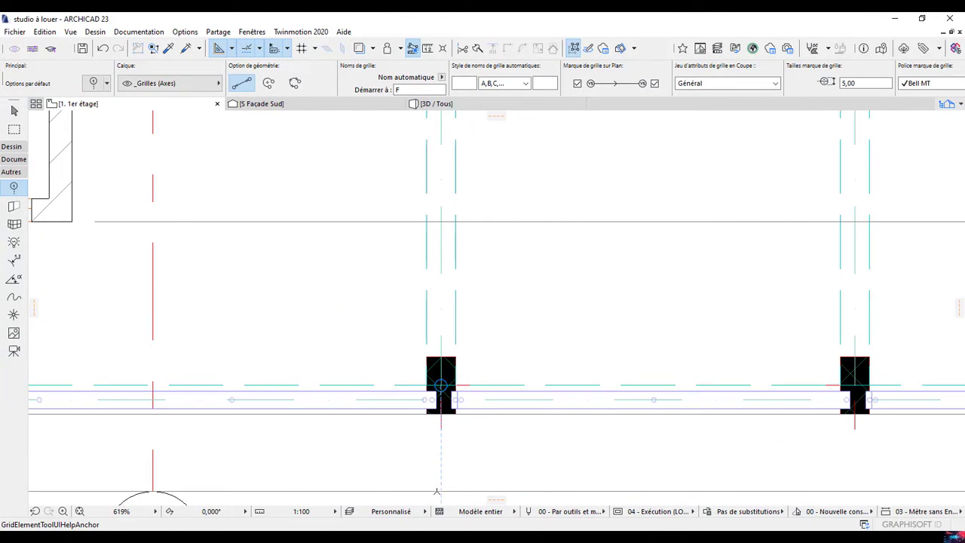
{"action": "scroll", "coordinate": [424, 332], "scroll_direction": "down", "scroll_amount": 4}
{"action": "scroll", "coordinate": [415, 159], "scroll_direction": "up", "scroll_amount": 1}
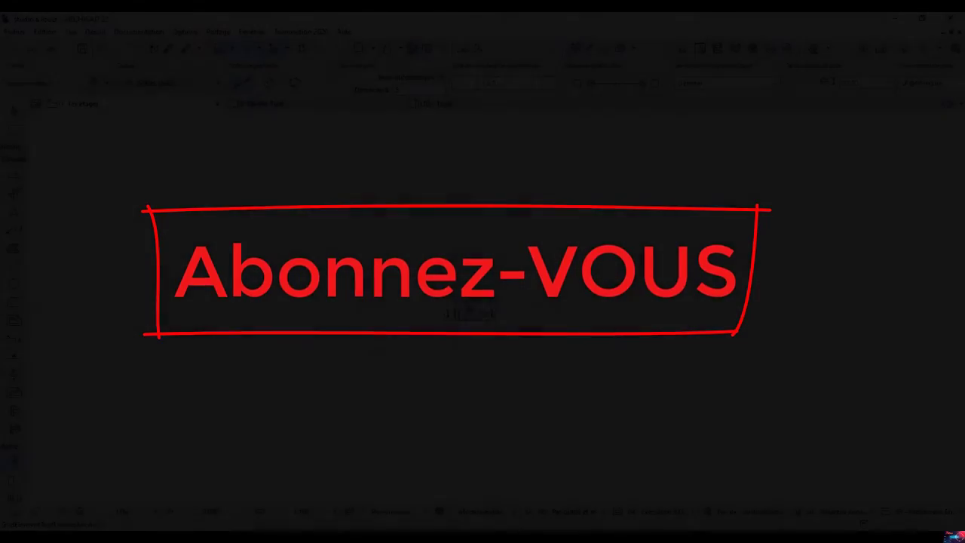
{"action": "scroll", "coordinate": [482, 294], "scroll_direction": "up", "scroll_amount": 8}
{"action": "middle_click_drag", "start_coordinate": [462, 214], "coordinate": [458, 258]}
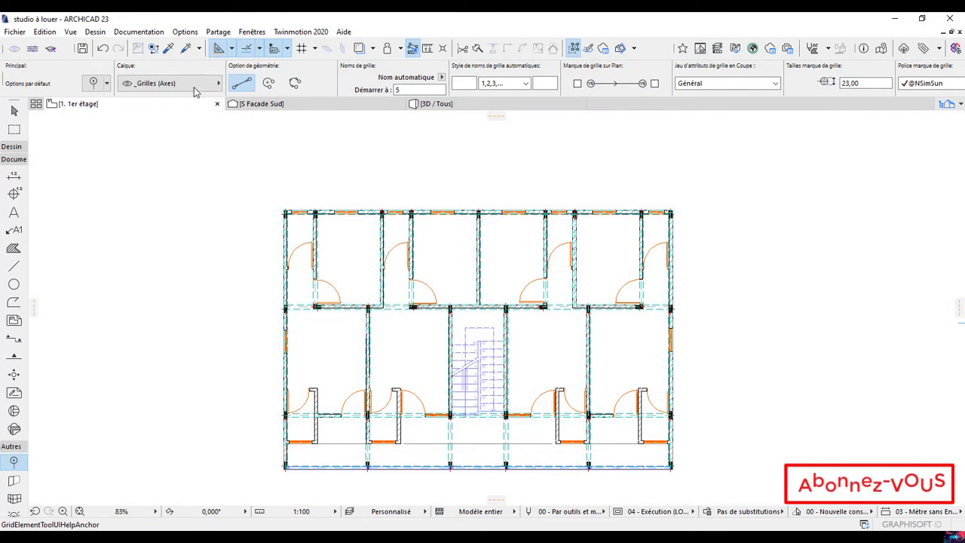
Step: Start a polyline with the Line tool at the building's upper-left outer corner, with a first segment going 40 straight up
{"action": "left_click", "coordinate": [15, 268]}
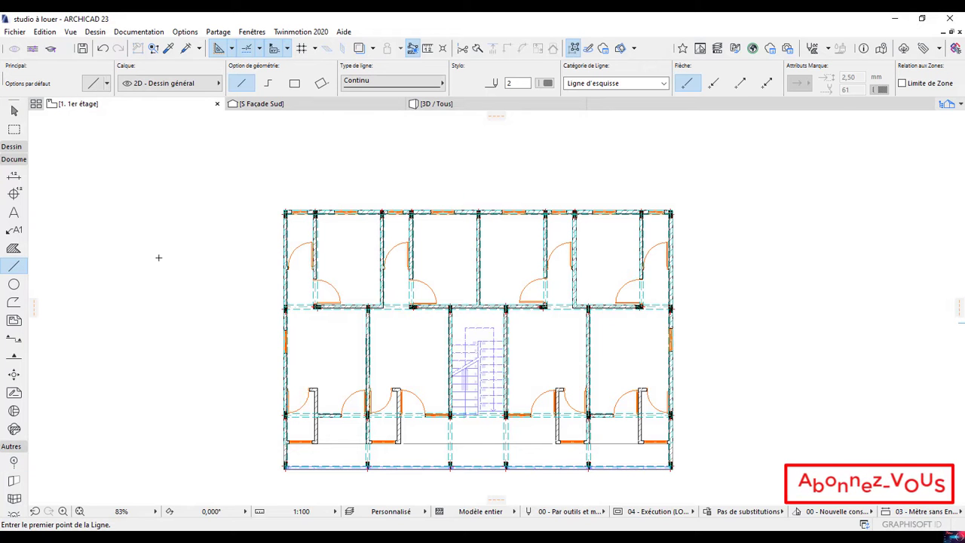
{"action": "scroll", "coordinate": [298, 196], "scroll_direction": "up", "scroll_amount": 6}
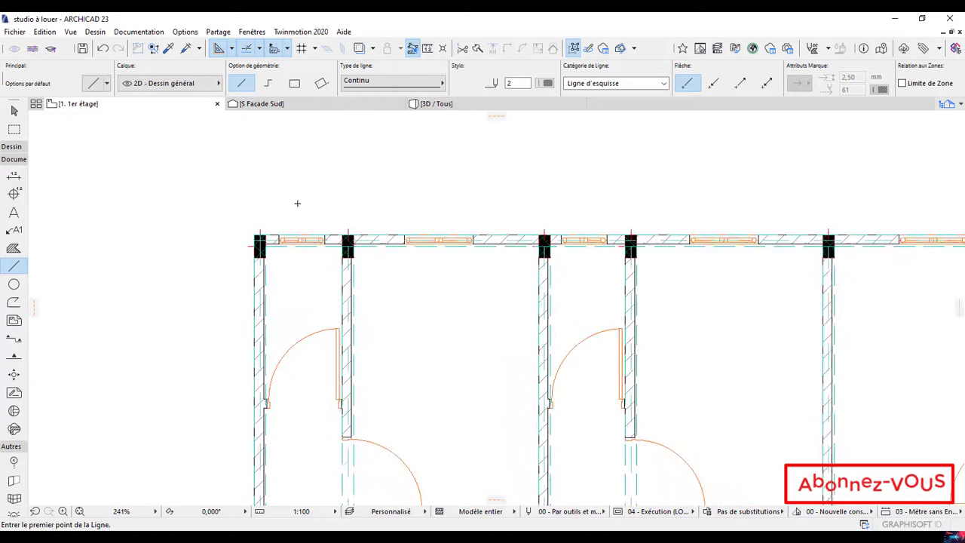
{"action": "left_click", "coordinate": [270, 83]}
{"action": "scroll", "coordinate": [254, 217], "scroll_direction": "down", "scroll_amount": 2}
{"action": "scroll", "coordinate": [254, 217], "scroll_direction": "up", "scroll_amount": 2}
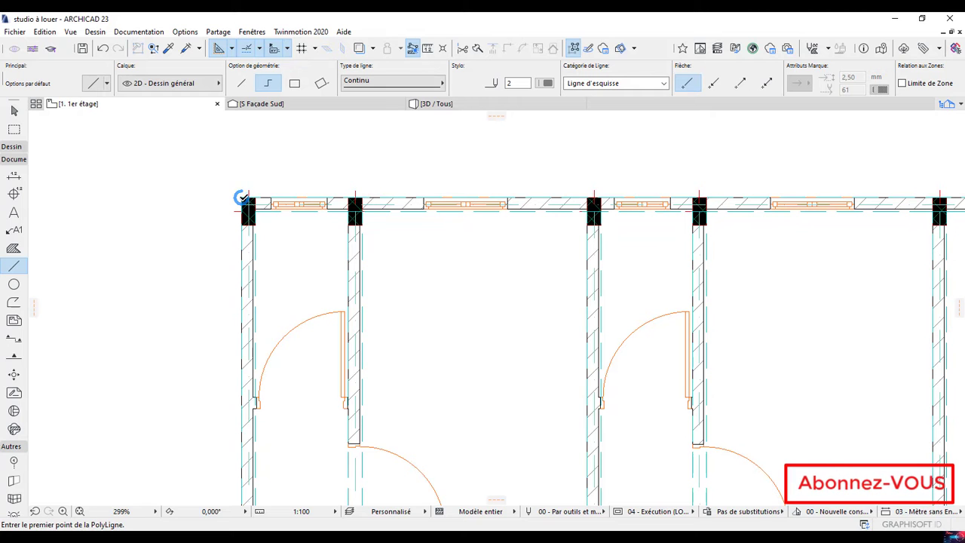
{"action": "left_click", "coordinate": [242, 198]}
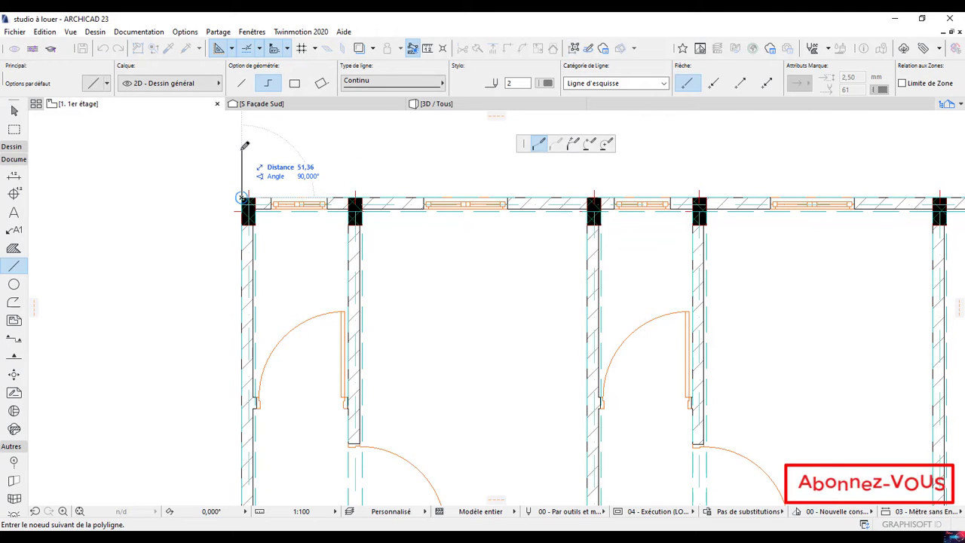
{"action": "scroll", "coordinate": [388, 263], "scroll_direction": "up", "scroll_amount": 4}
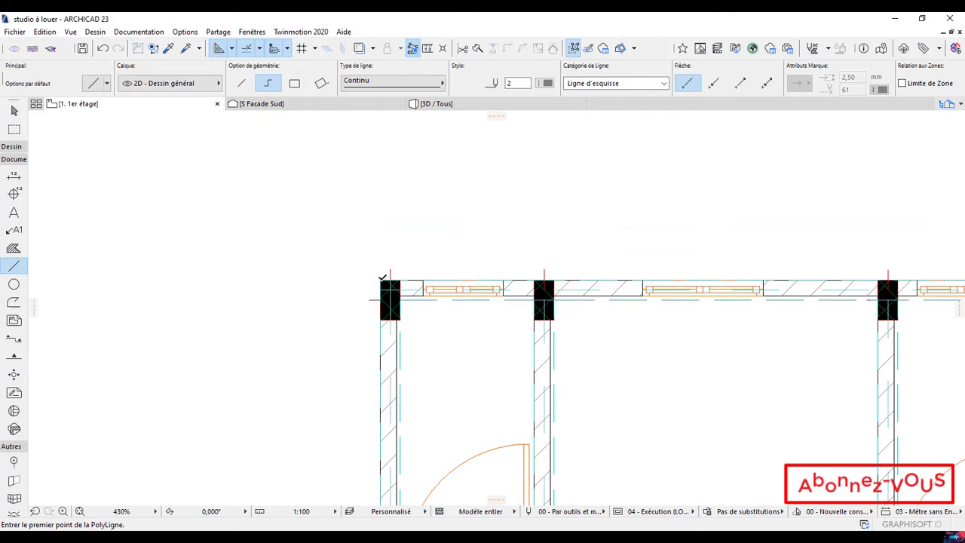
{"action": "left_click", "coordinate": [382, 279]}
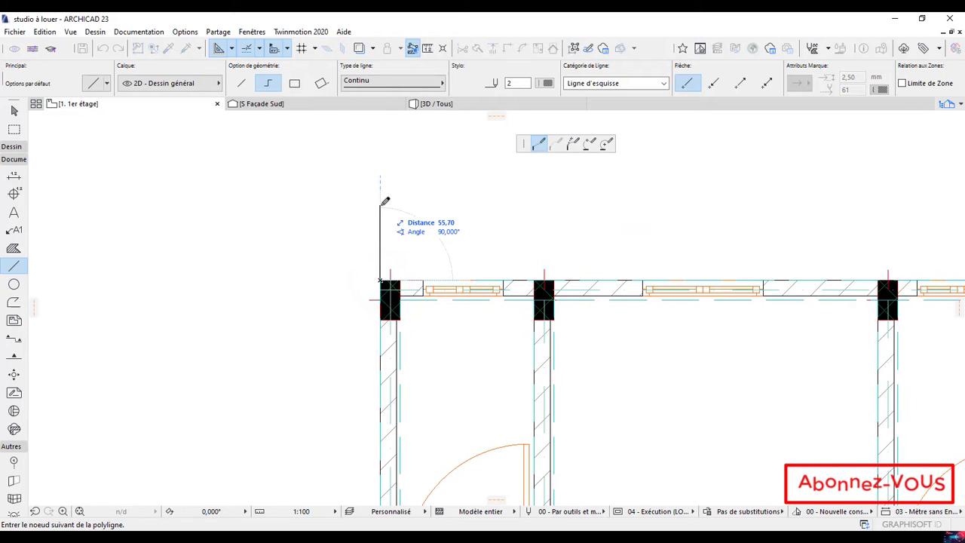
{"action": "type", "text": "40"}
{"action": "key", "text": "Return"}
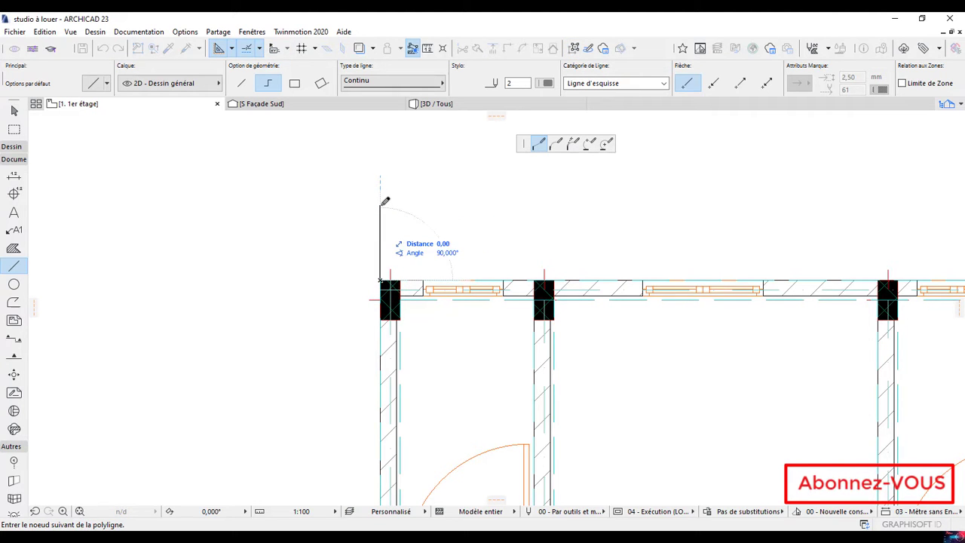
Step: Continue the polyline horizontally above the upper facade to the upper-right outer corner's alignment and end it on that corner
{"action": "scroll", "coordinate": [710, 236], "scroll_direction": "down", "scroll_amount": 2}
{"action": "middle_click_drag", "start_coordinate": [711, 236], "coordinate": [367, 238]}
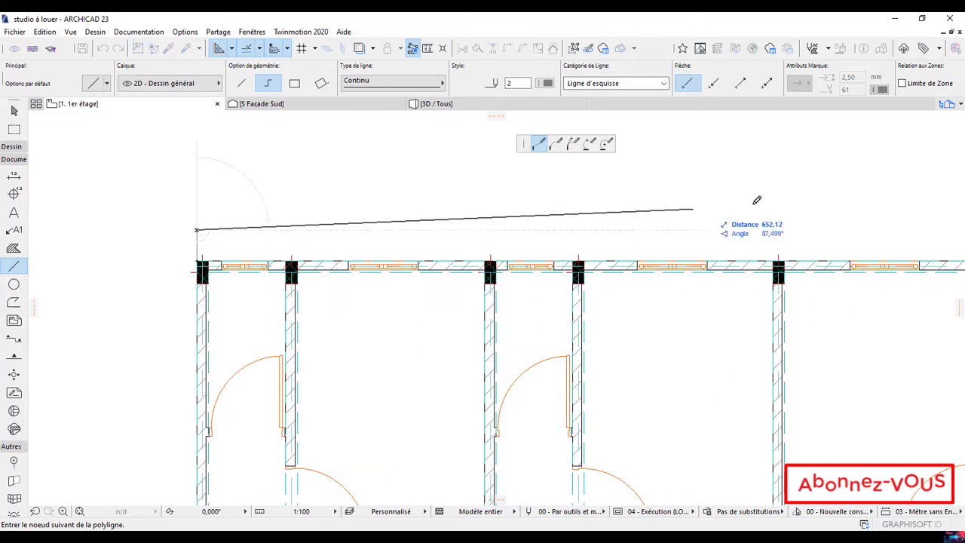
{"action": "middle_click_drag", "start_coordinate": [814, 210], "coordinate": [444, 212]}
{"action": "scroll", "coordinate": [719, 227], "scroll_direction": "down", "scroll_amount": 3}
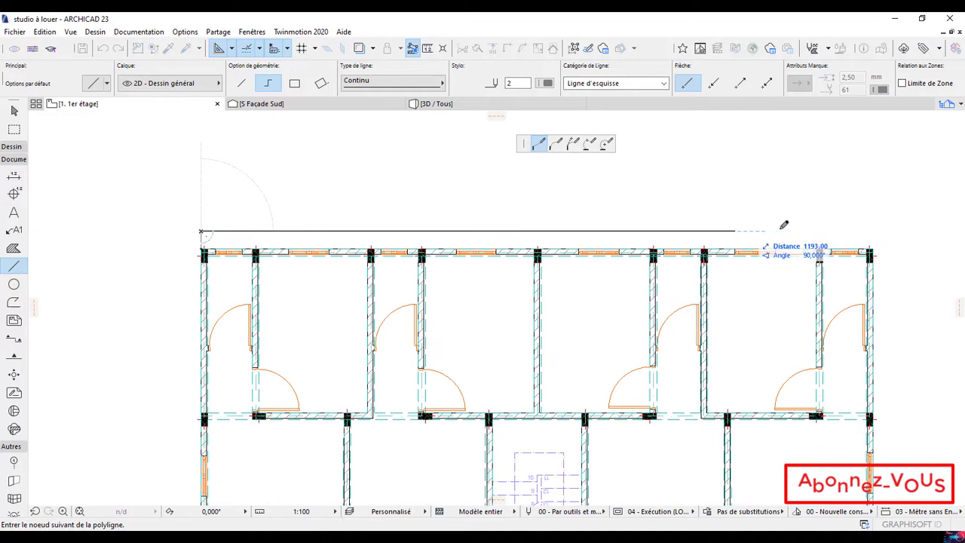
{"action": "scroll", "coordinate": [857, 221], "scroll_direction": "up", "scroll_amount": 3}
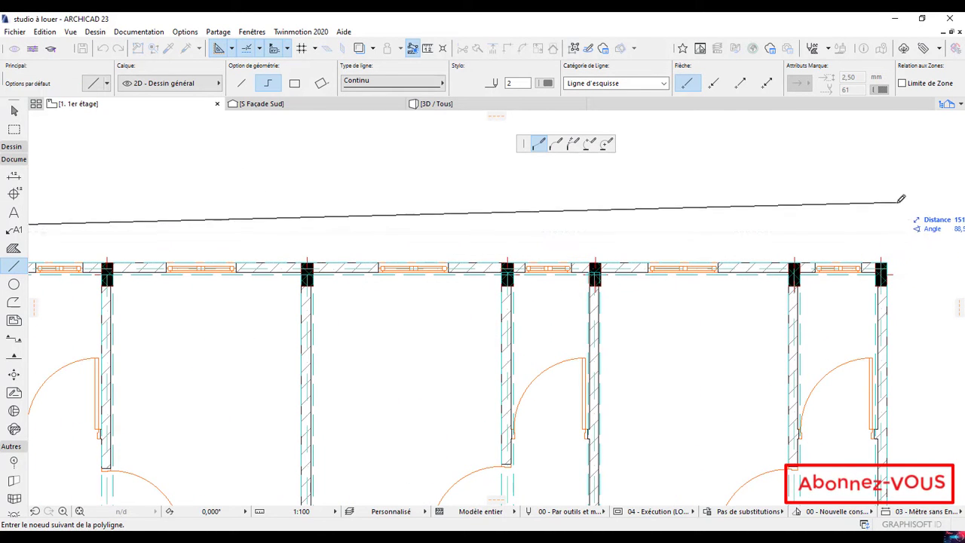
{"action": "left_click", "coordinate": [886, 260]}
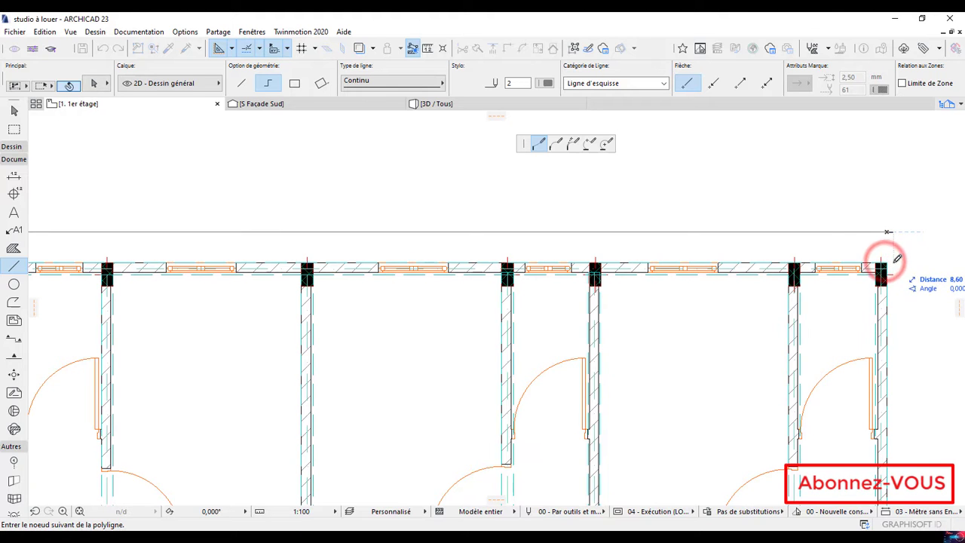
{"action": "scroll", "coordinate": [887, 260], "scroll_direction": "up", "scroll_amount": 2}
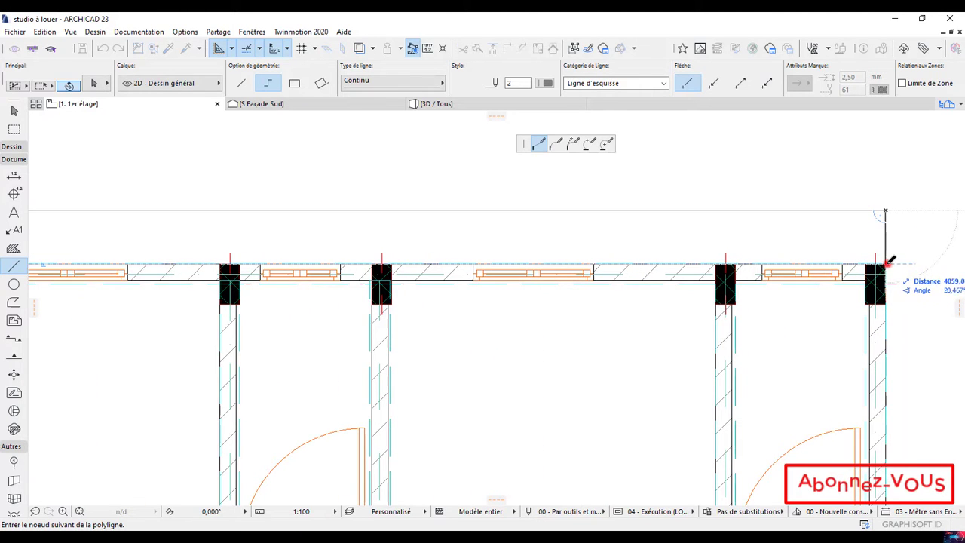
{"action": "left_click", "coordinate": [886, 262]}
Step: Draw an offset polyline outside the right facade, from the upper-right outer corner down to the lower-right outer corner
{"action": "scroll", "coordinate": [783, 263], "scroll_direction": "down", "scroll_amount": 2}
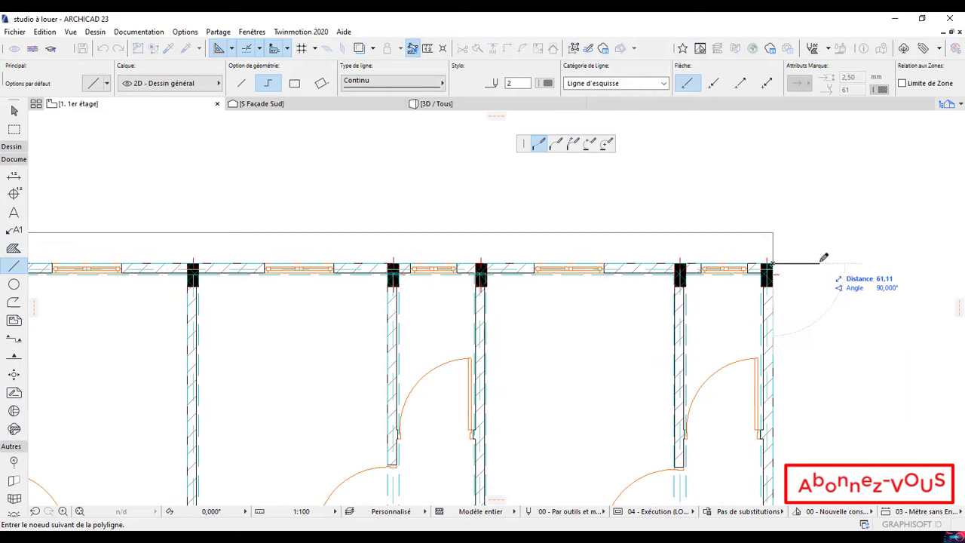
{"action": "key", "text": "Return"}
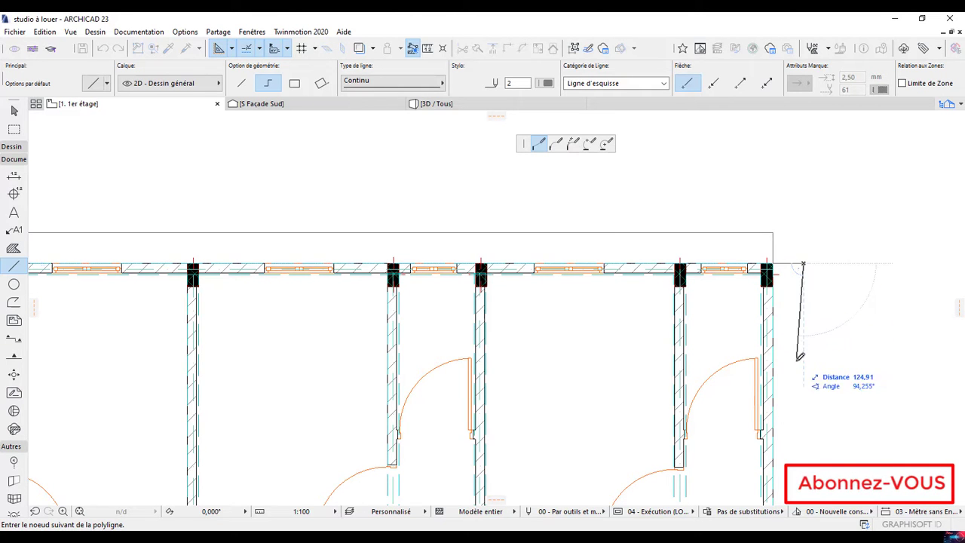
{"action": "scroll", "coordinate": [797, 358], "scroll_direction": "down", "scroll_amount": 3}
{"action": "scroll", "coordinate": [749, 323], "scroll_direction": "up", "scroll_amount": 3}
{"action": "scroll", "coordinate": [724, 358], "scroll_direction": "up", "scroll_amount": 3}
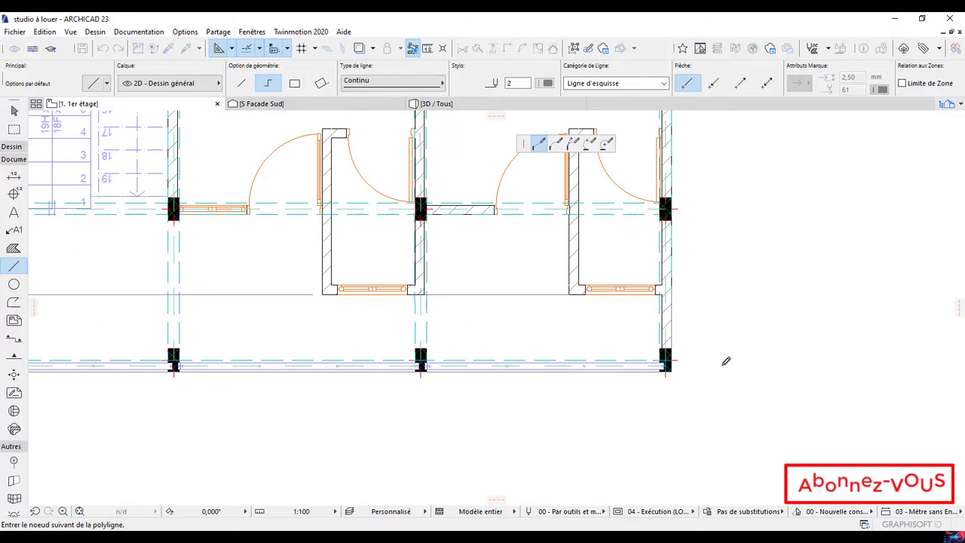
{"action": "left_click", "coordinate": [668, 368]}
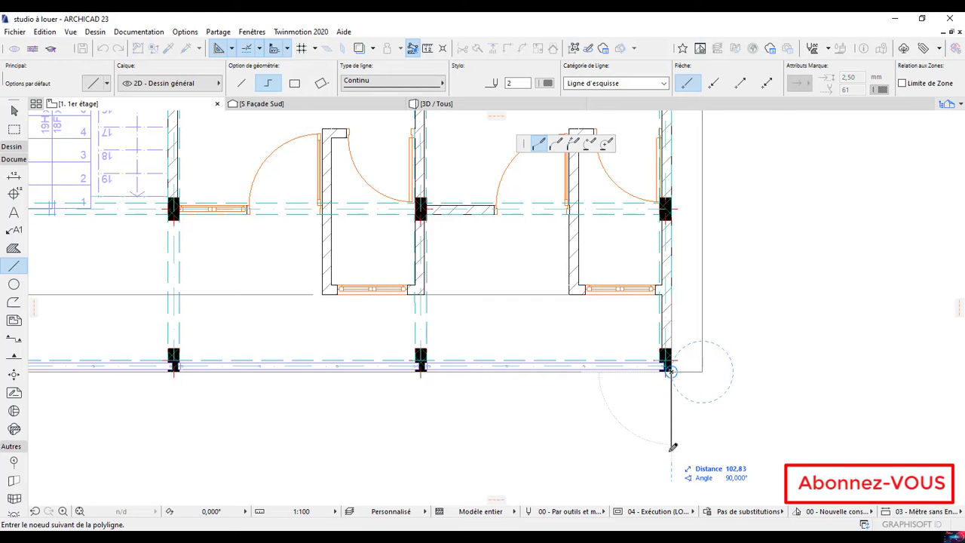
Step: Draw an offset polyline below the lower facade, from the lower-right outer corner across to the lower-left outer corner
{"action": "key", "text": "Tab"}
{"action": "key", "text": "Return"}
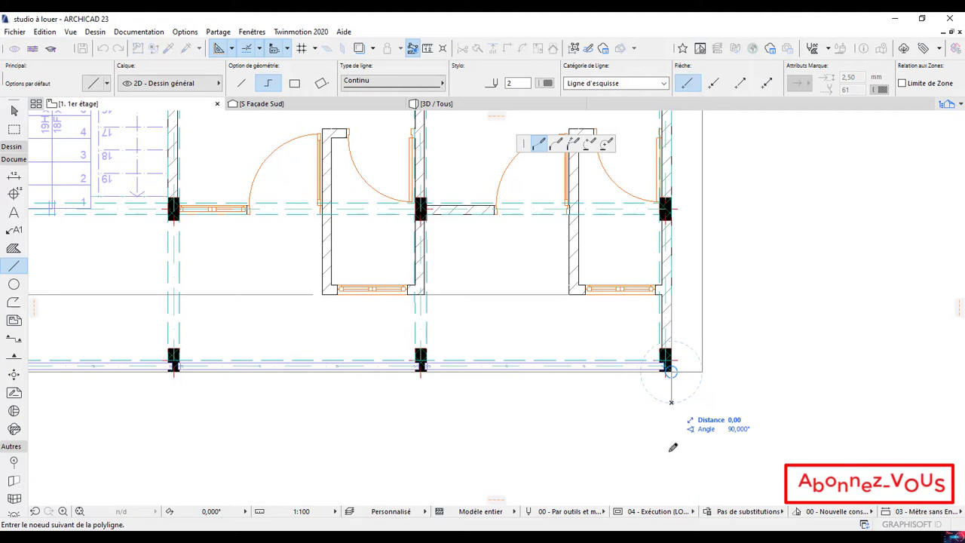
{"action": "scroll", "coordinate": [328, 412], "scroll_direction": "down", "scroll_amount": 2}
{"action": "scroll", "coordinate": [596, 404], "scroll_direction": "down", "scroll_amount": 2}
{"action": "scroll", "coordinate": [368, 409], "scroll_direction": "up", "scroll_amount": 5}
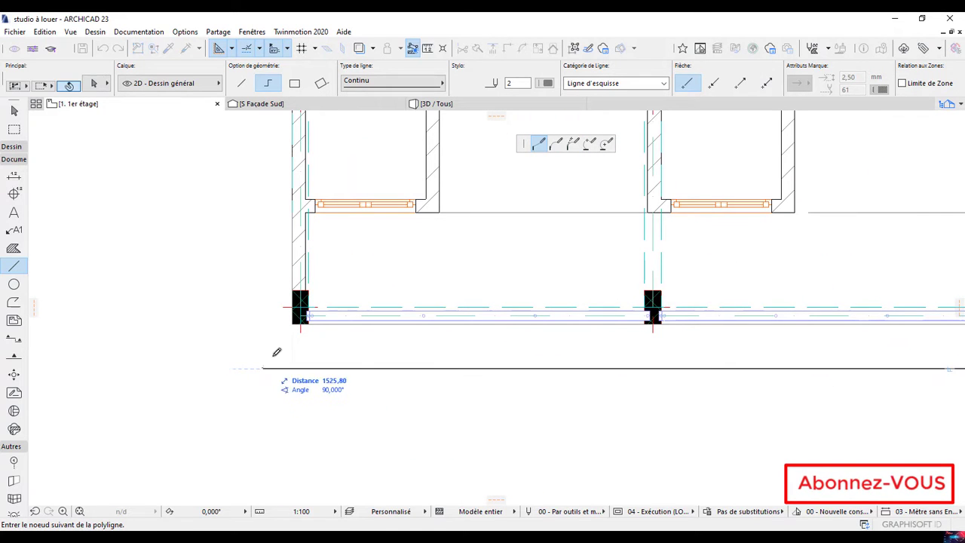
{"action": "left_click", "coordinate": [292, 325]}
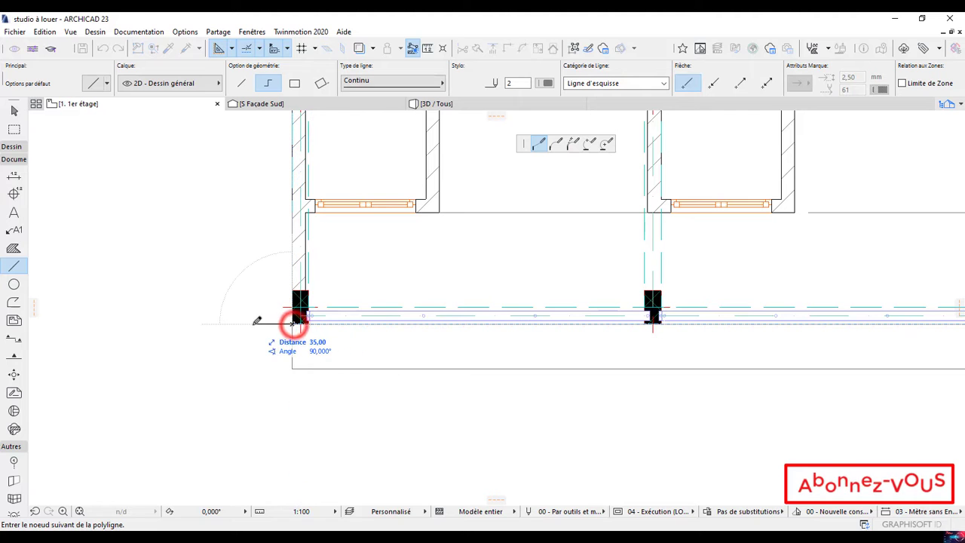
Step: Draw a polyline offset 40 outside the left facade, from the lower-left outer corner up and back onto the upper-left corner
{"action": "type", "text": "40"}
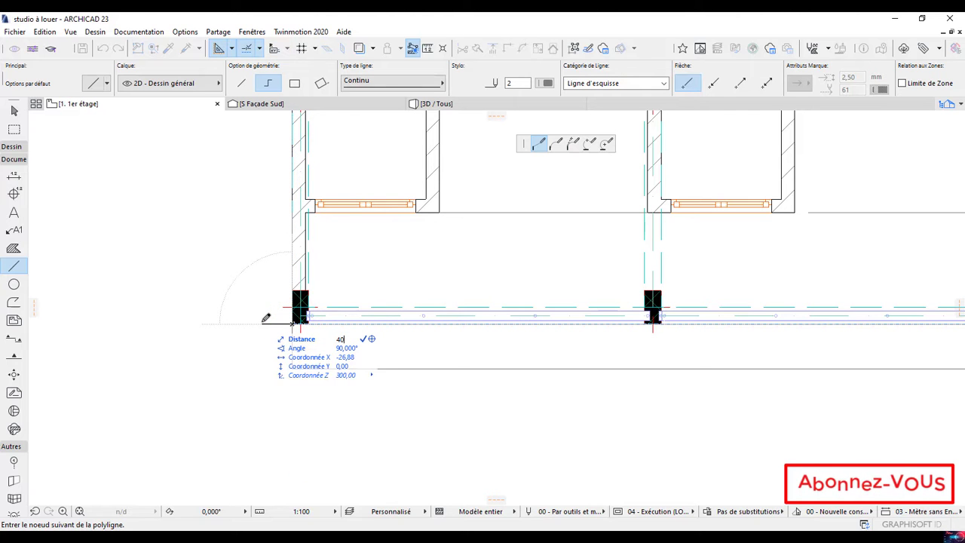
{"action": "key", "text": "Return"}
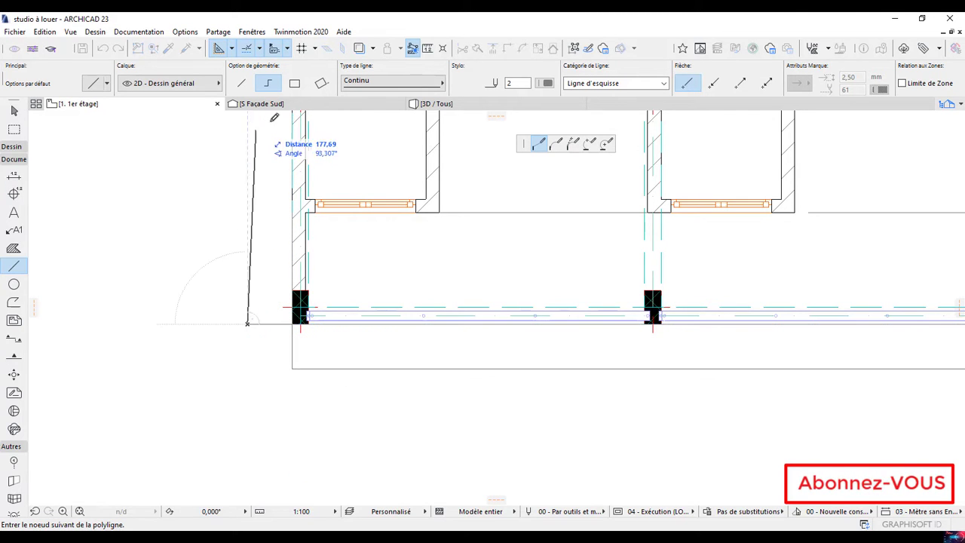
{"action": "scroll", "coordinate": [242, 150], "scroll_direction": "down", "scroll_amount": 3}
{"action": "scroll", "coordinate": [242, 150], "scroll_direction": "down", "scroll_amount": 3}
{"action": "middle_click_drag", "start_coordinate": [287, 246], "coordinate": [396, 448]}
{"action": "middle_click_drag", "start_coordinate": [354, 139], "coordinate": [370, 235]}
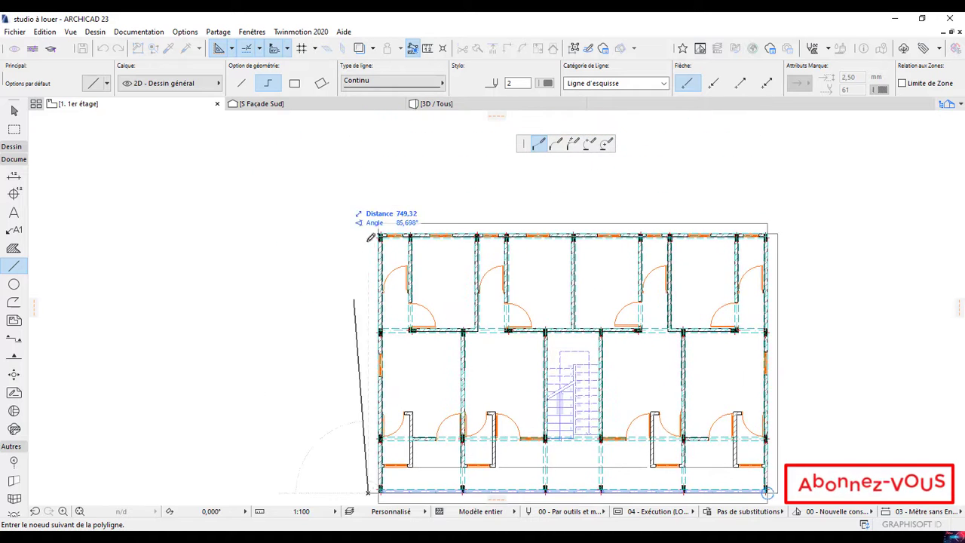
{"action": "scroll", "coordinate": [372, 234], "scroll_direction": "up", "scroll_amount": 3}
{"action": "scroll", "coordinate": [372, 235], "scroll_direction": "up", "scroll_amount": 2}
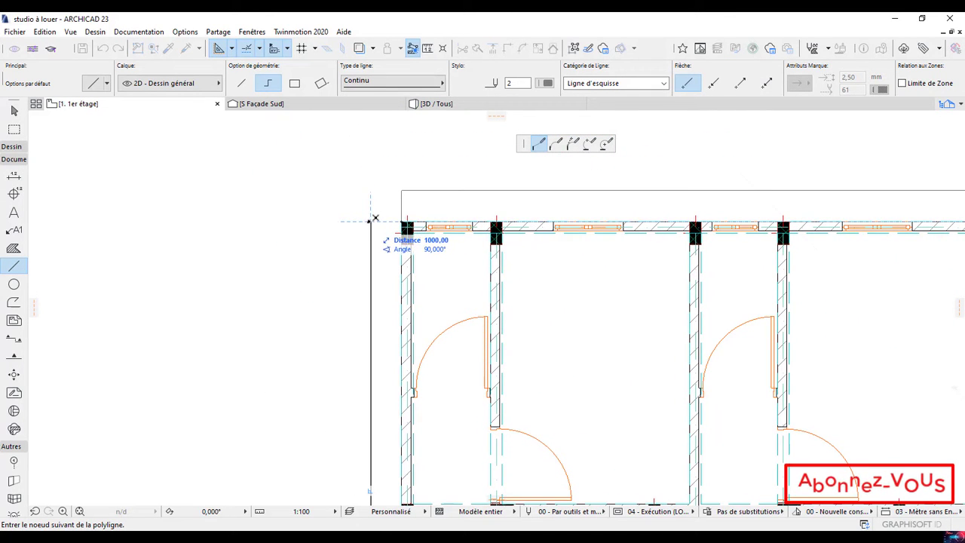
{"action": "left_click", "coordinate": [369, 220]}
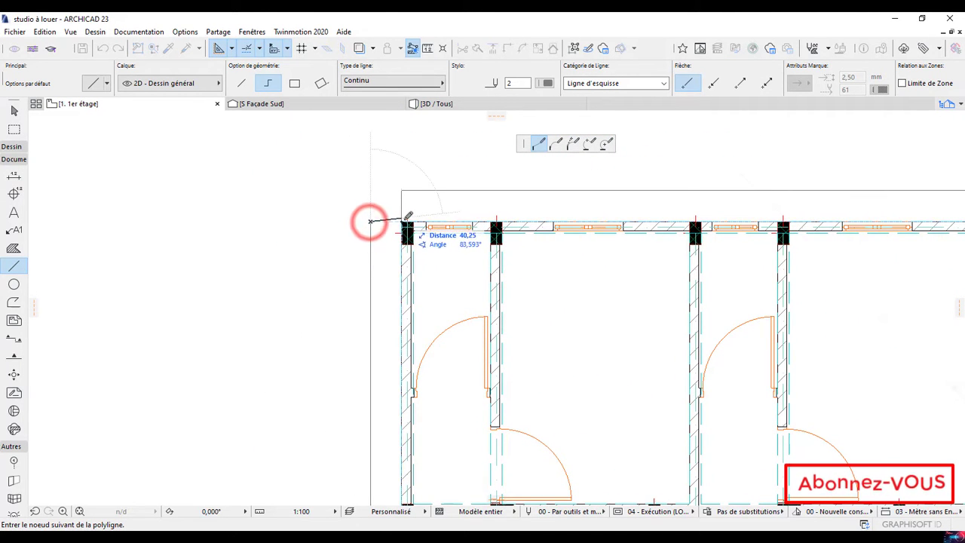
{"action": "left_click", "coordinate": [402, 222]}
{"action": "scroll", "coordinate": [402, 221], "scroll_direction": "down", "scroll_amount": 5}
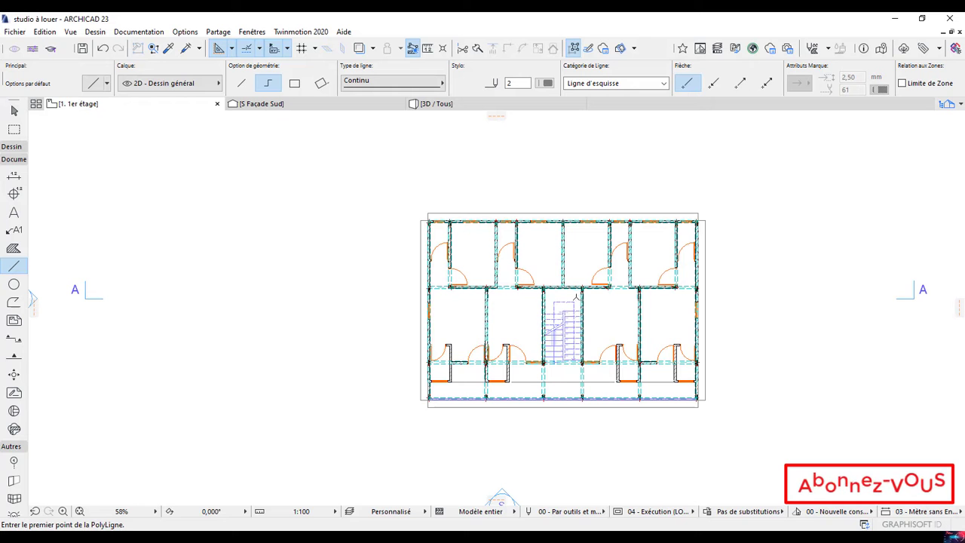
{"action": "scroll", "coordinate": [503, 256], "scroll_direction": "up", "scroll_amount": 2}
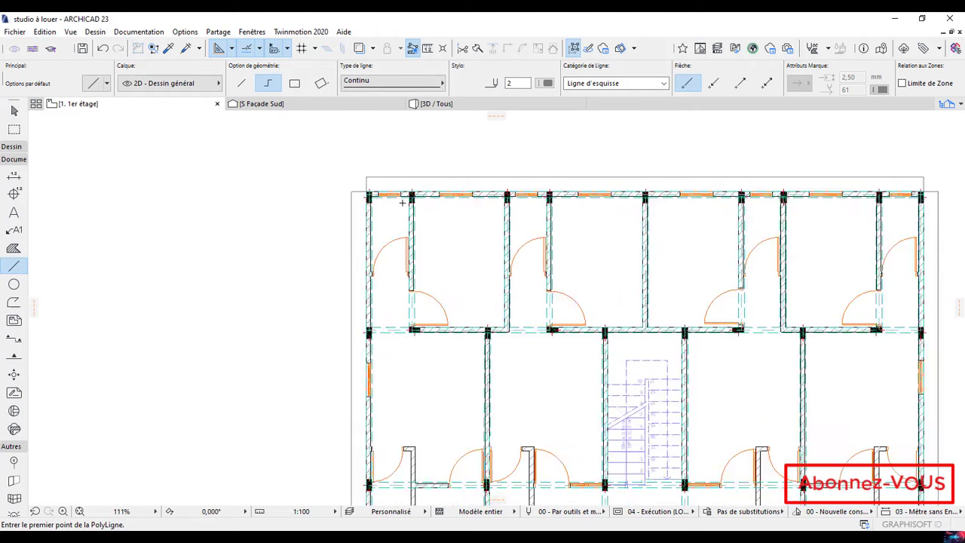
{"action": "scroll", "coordinate": [474, 226], "scroll_direction": "down", "scroll_amount": 2}
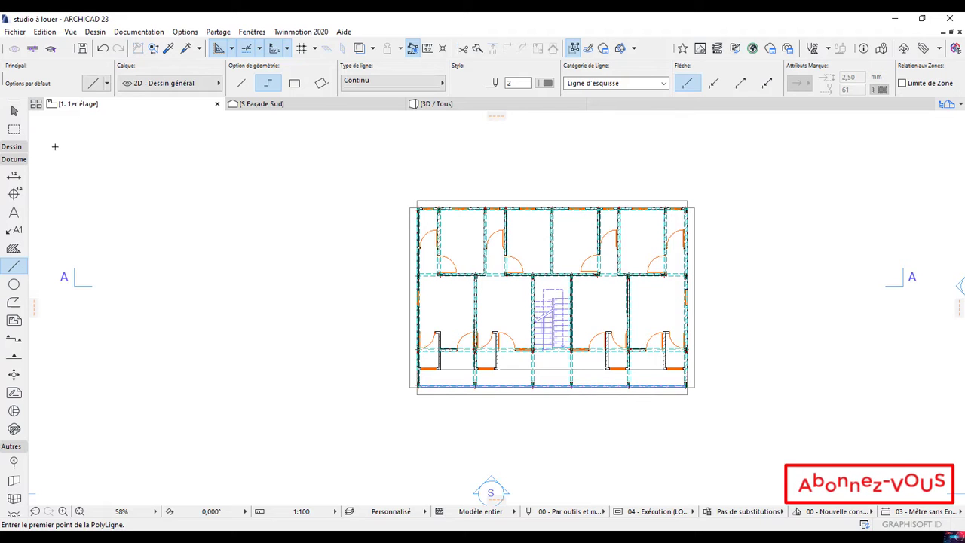
Step: Open the default settings of the grid element tool and turn on the markers at both ends of the grid lines
{"action": "left_click", "coordinate": [10, 445]}
{"action": "left_click", "coordinate": [13, 159]}
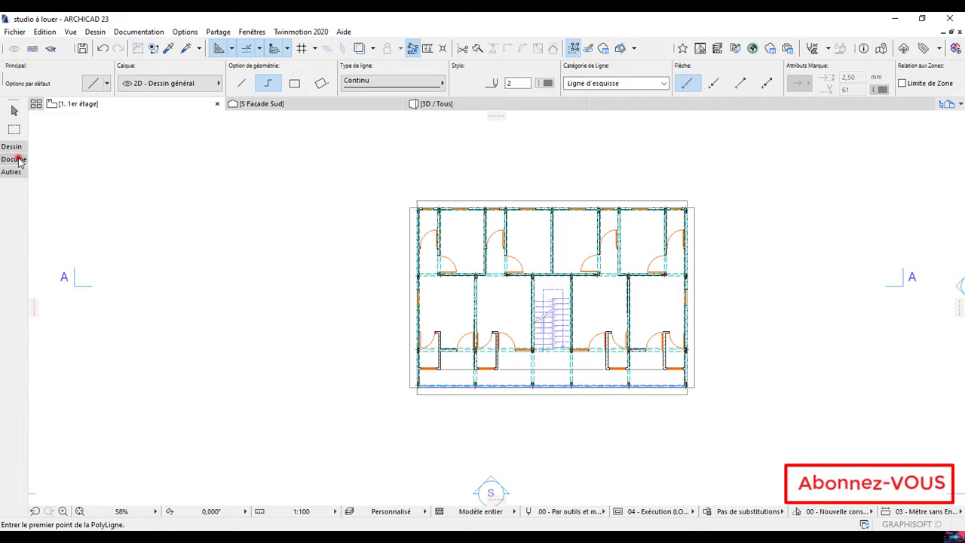
{"action": "left_click", "coordinate": [11, 173]}
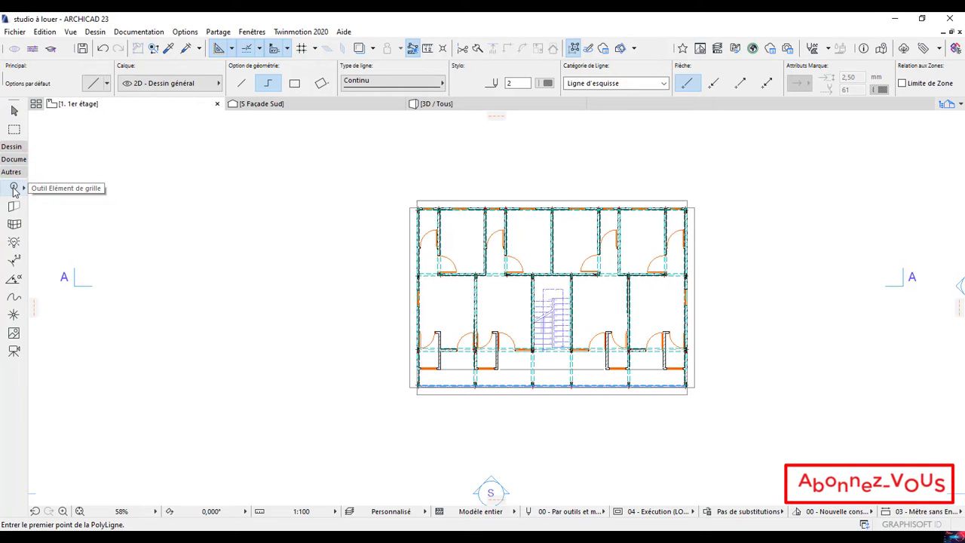
{"action": "left_click", "coordinate": [14, 188]}
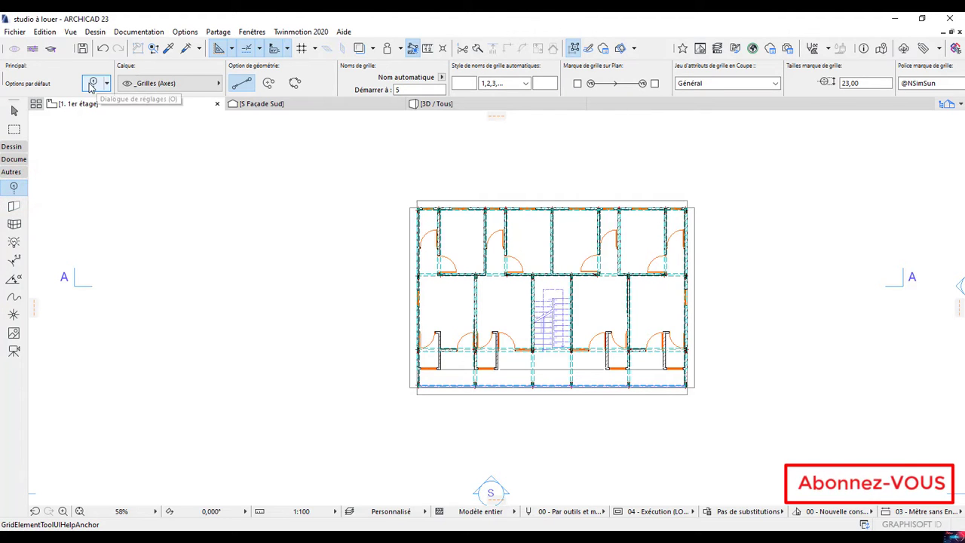
{"action": "left_click", "coordinate": [93, 84]}
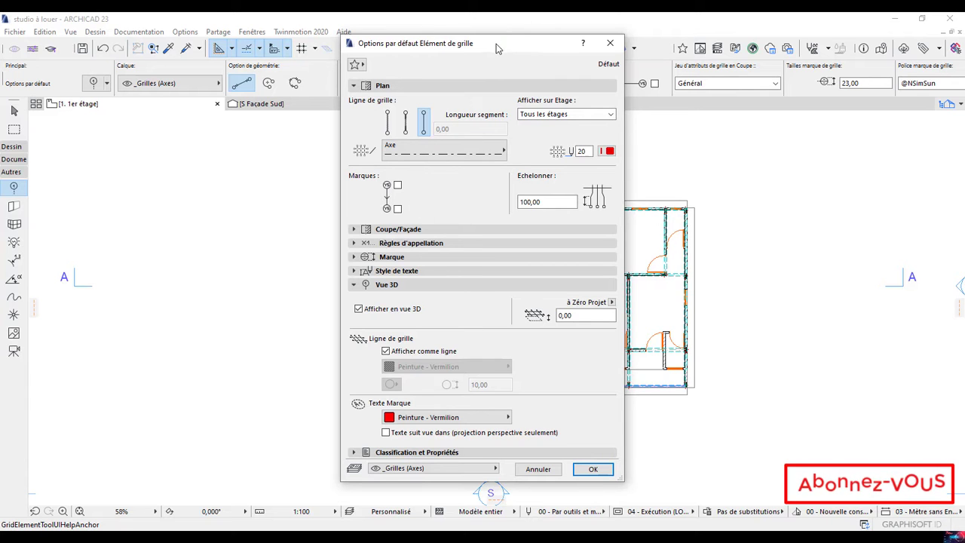
{"action": "left_click_drag", "start_coordinate": [496, 44], "coordinate": [286, 50]}
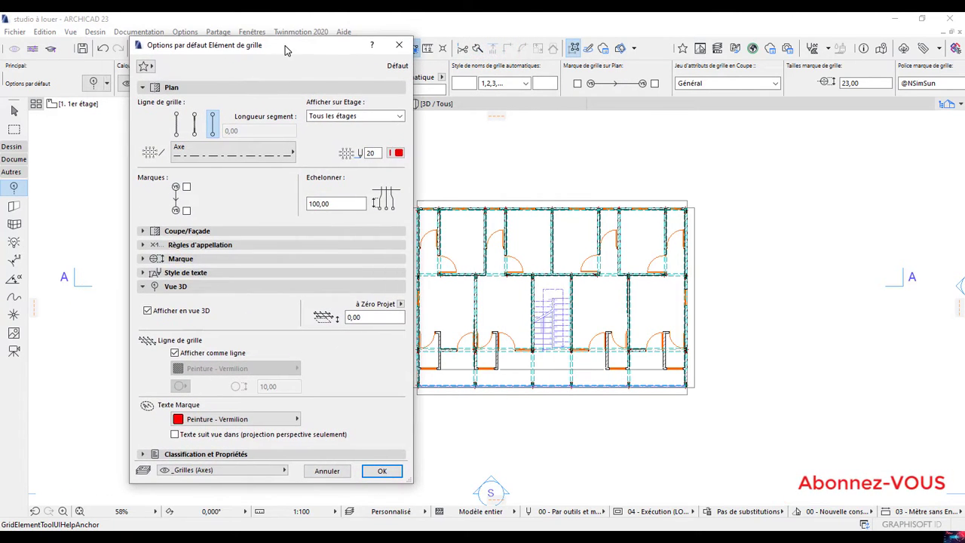
{"action": "left_click", "coordinate": [186, 188]}
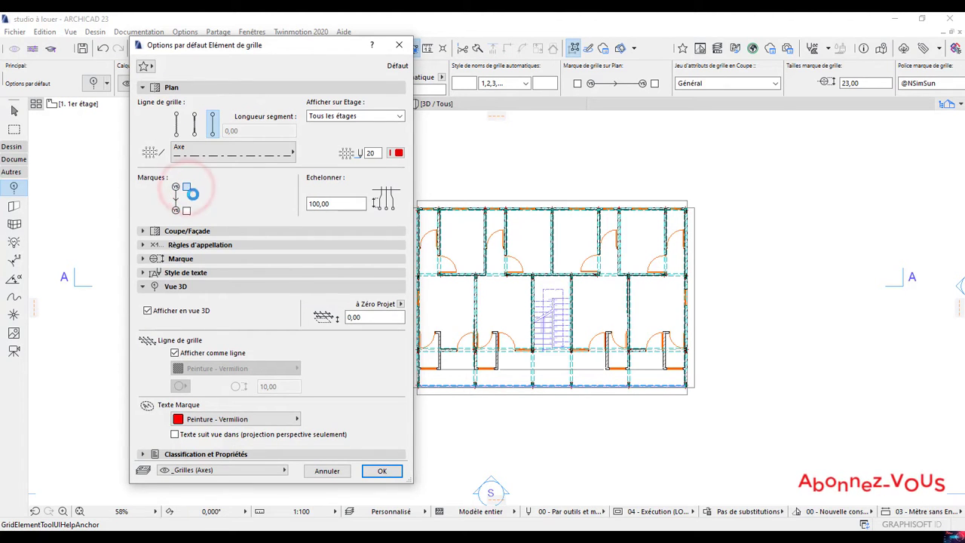
{"action": "left_click", "coordinate": [186, 211]}
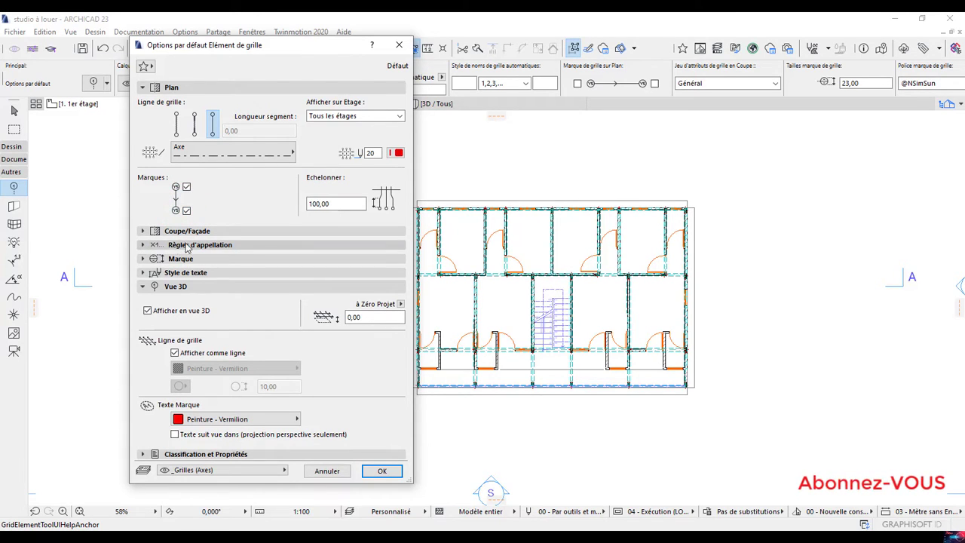
Step: Set the style of the automatically generated grid names to A,B,C,..
{"action": "left_click", "coordinate": [160, 245]}
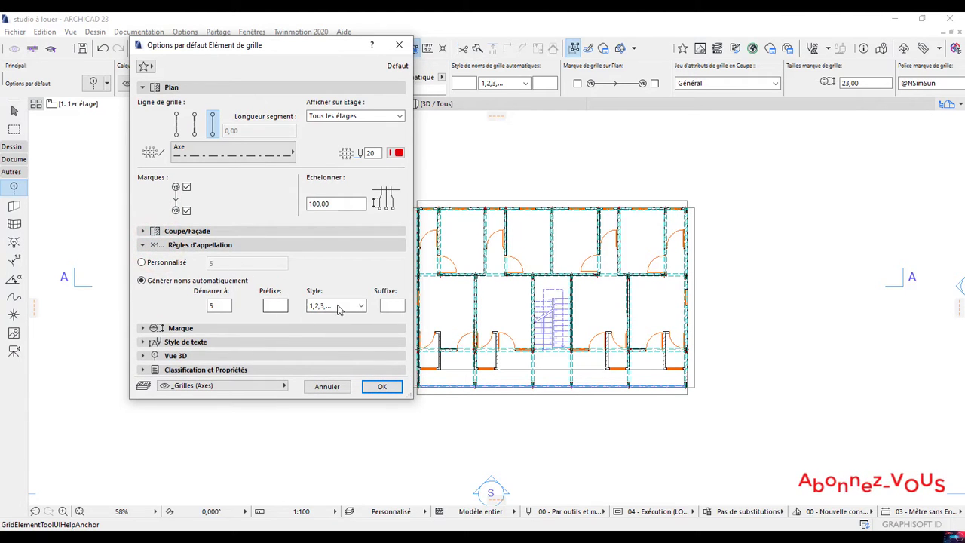
{"action": "left_click", "coordinate": [357, 305]}
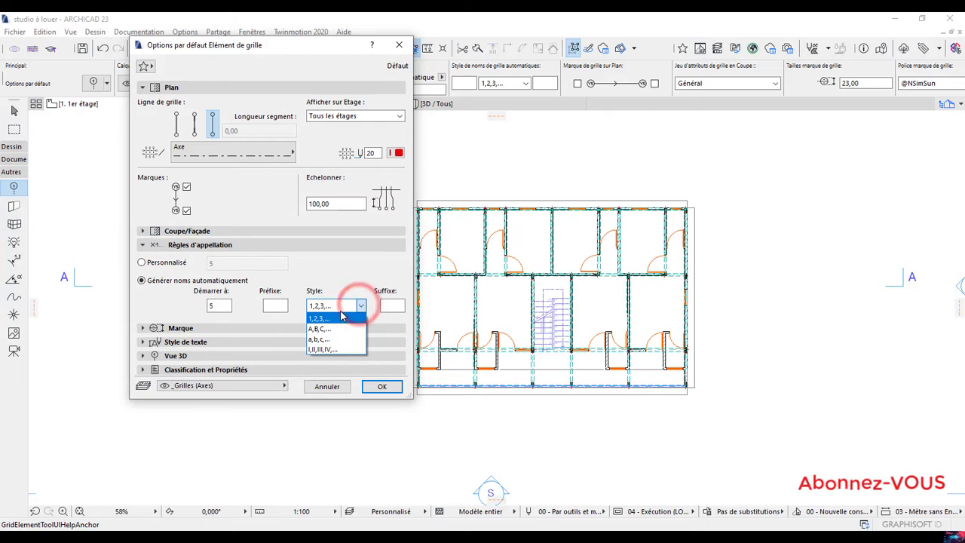
{"action": "left_click", "coordinate": [340, 331]}
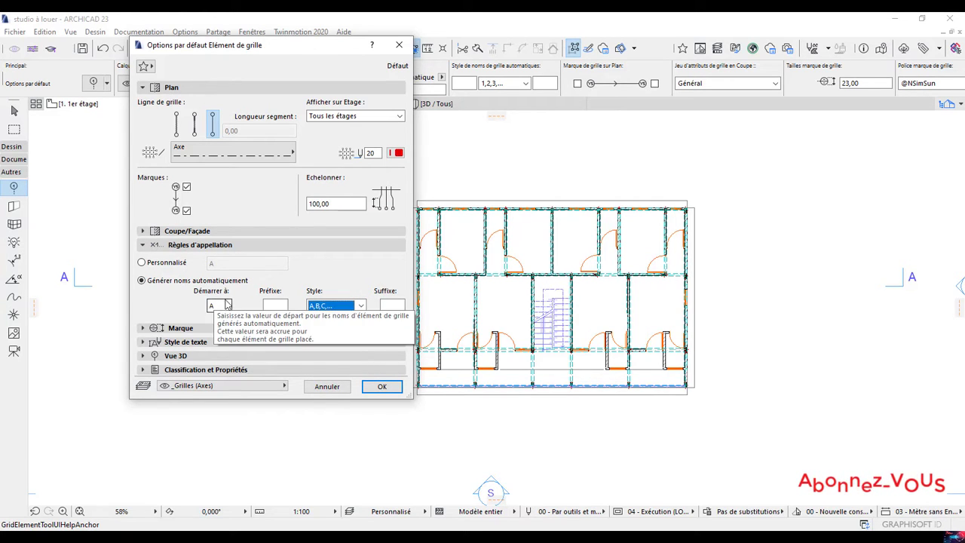
Step: Set the grid marker text font to Bell MT and its height to 3 mm
{"action": "left_click", "coordinate": [143, 342]}
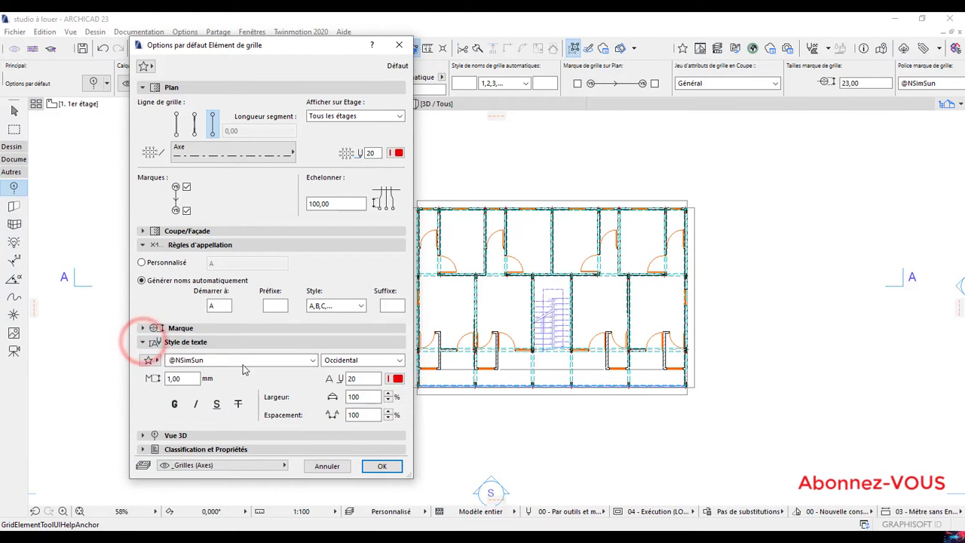
{"action": "left_click", "coordinate": [312, 360]}
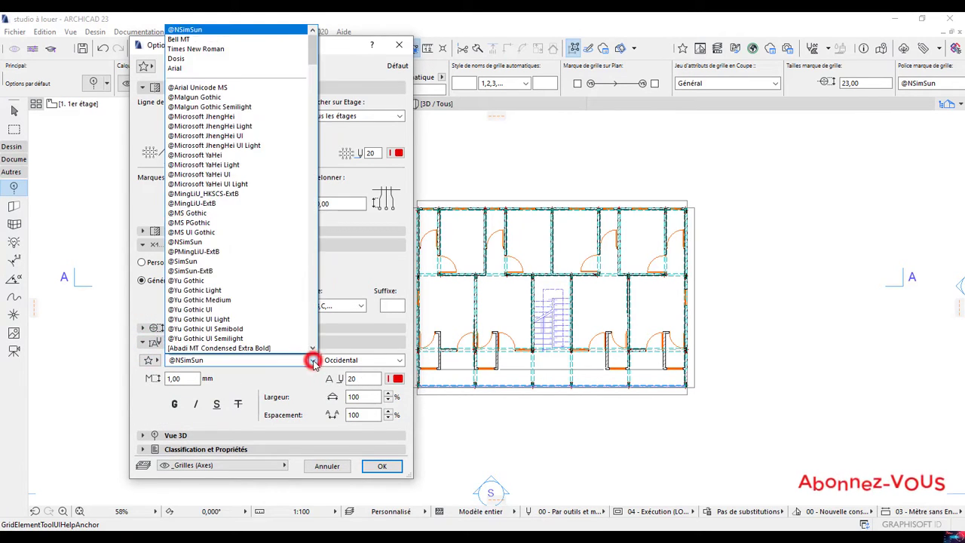
{"action": "left_click", "coordinate": [193, 39]}
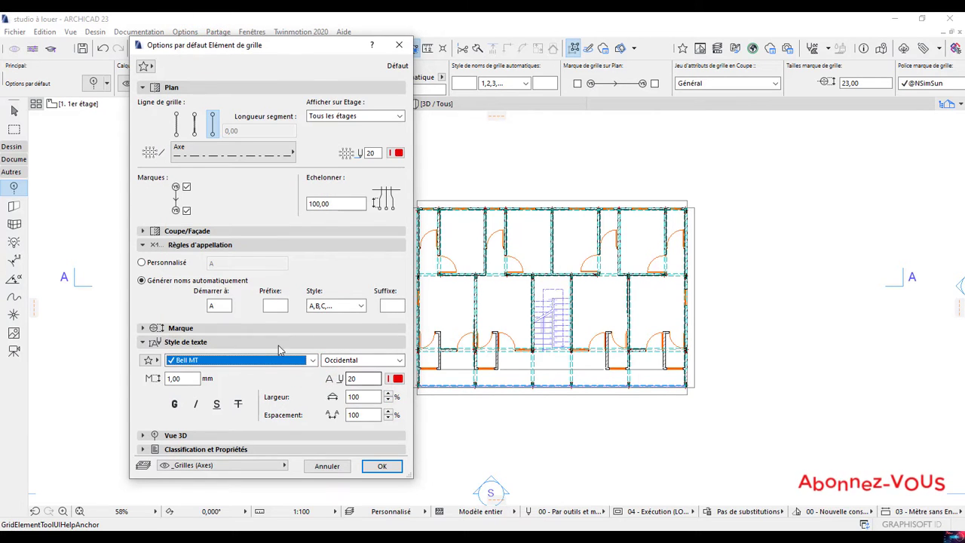
{"action": "left_click", "coordinate": [193, 378]}
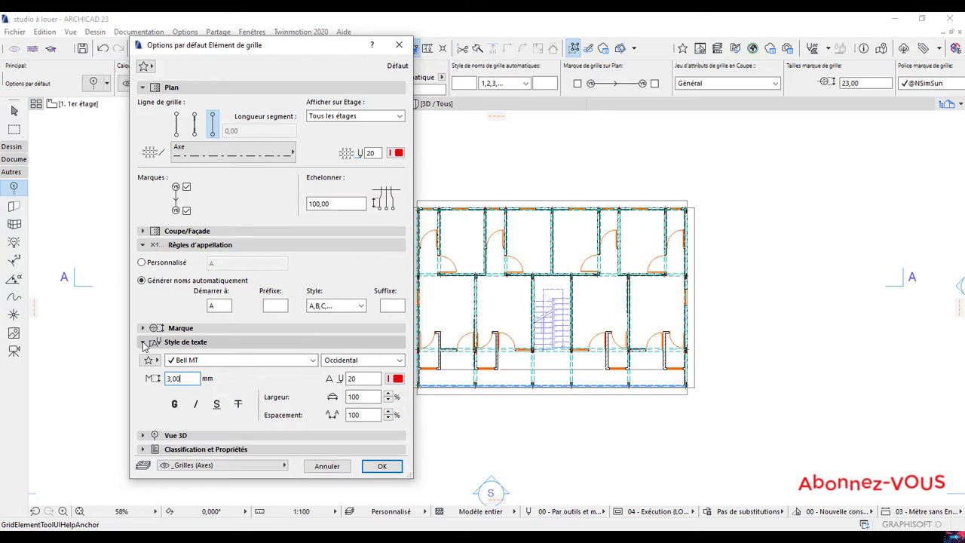
Step: Set the grid marker size to 5 mm and the marker pen to 1 (0.01 mm), and apply the grid settings
{"action": "left_click", "coordinate": [150, 436]}
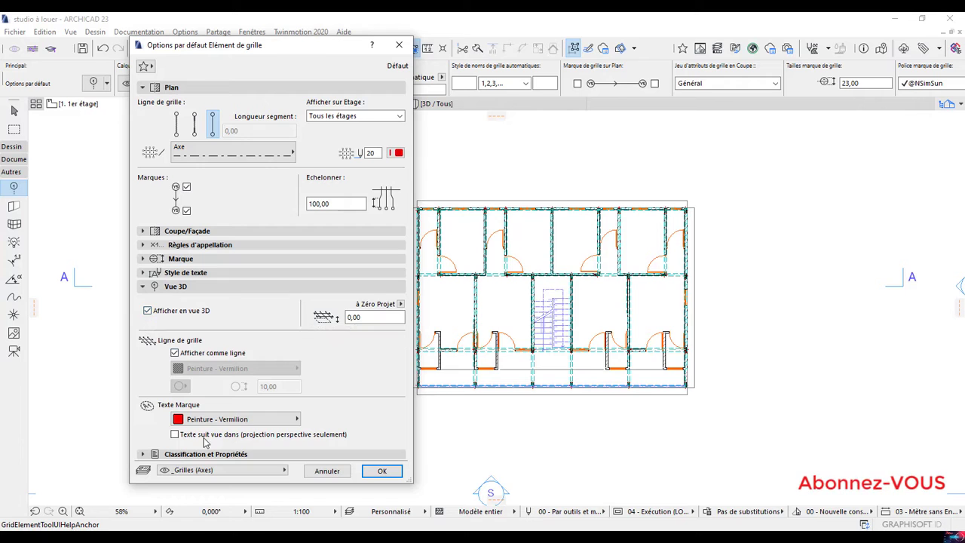
{"action": "left_click", "coordinate": [144, 266]}
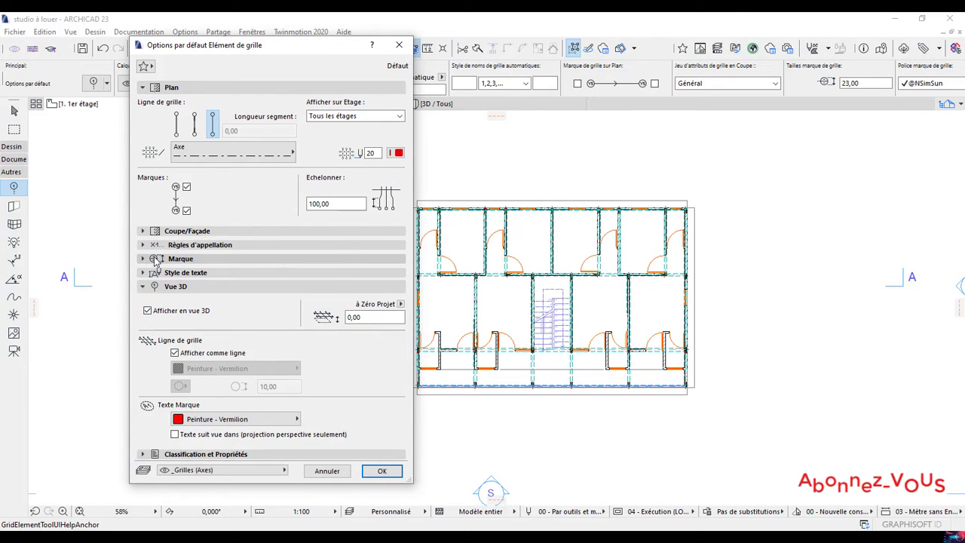
{"action": "left_click", "coordinate": [155, 258]}
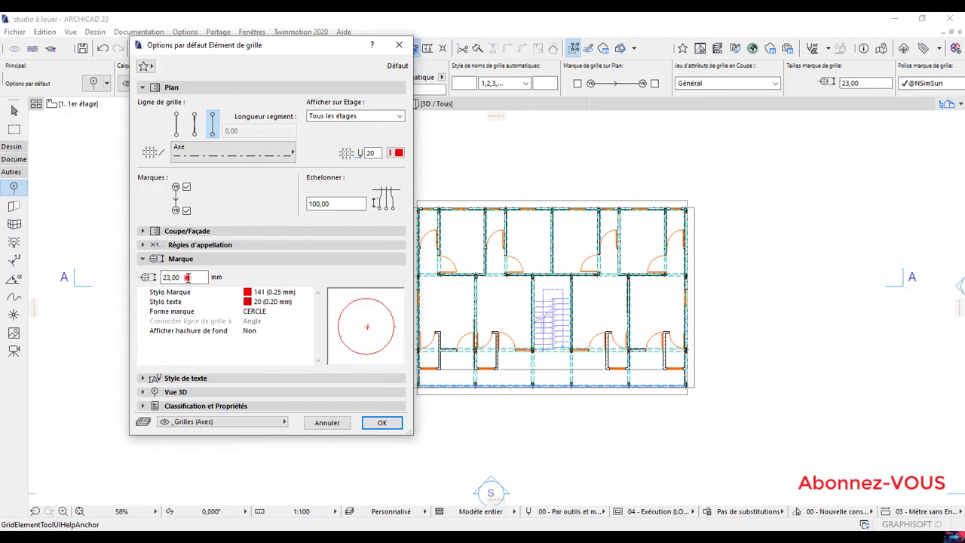
{"action": "left_click_drag", "start_coordinate": [187, 277], "coordinate": [157, 279]}
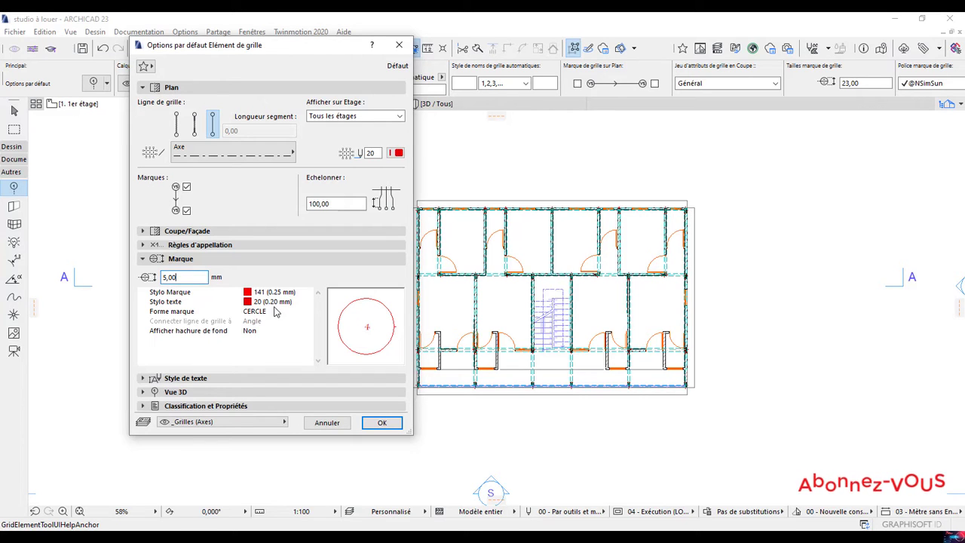
{"action": "left_click", "coordinate": [251, 293]}
{"action": "left_click", "coordinate": [306, 291]}
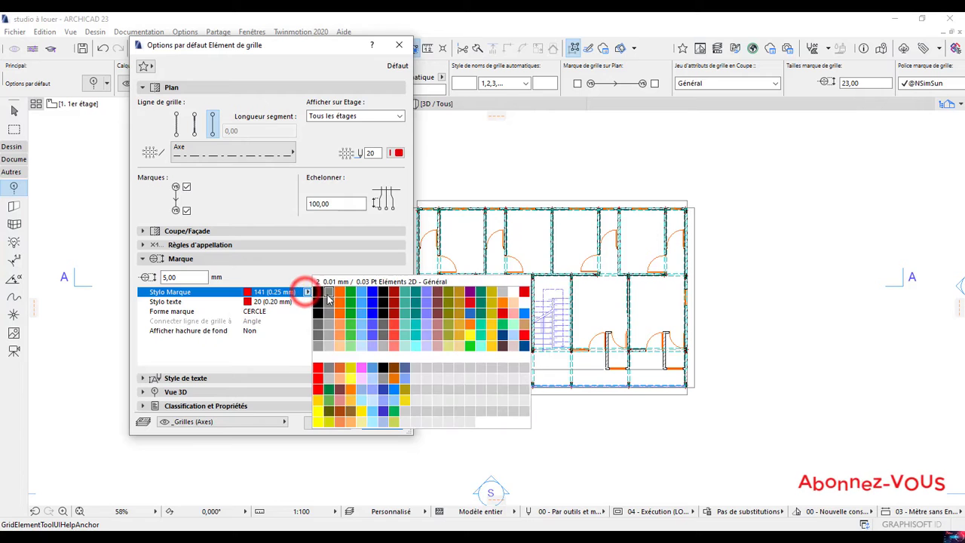
{"action": "left_click", "coordinate": [318, 293]}
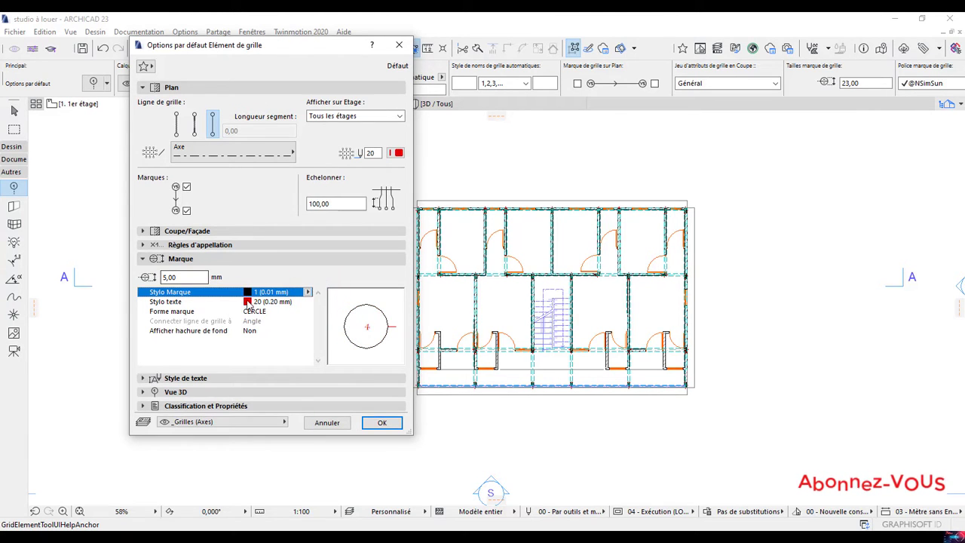
{"action": "left_click", "coordinate": [155, 248]}
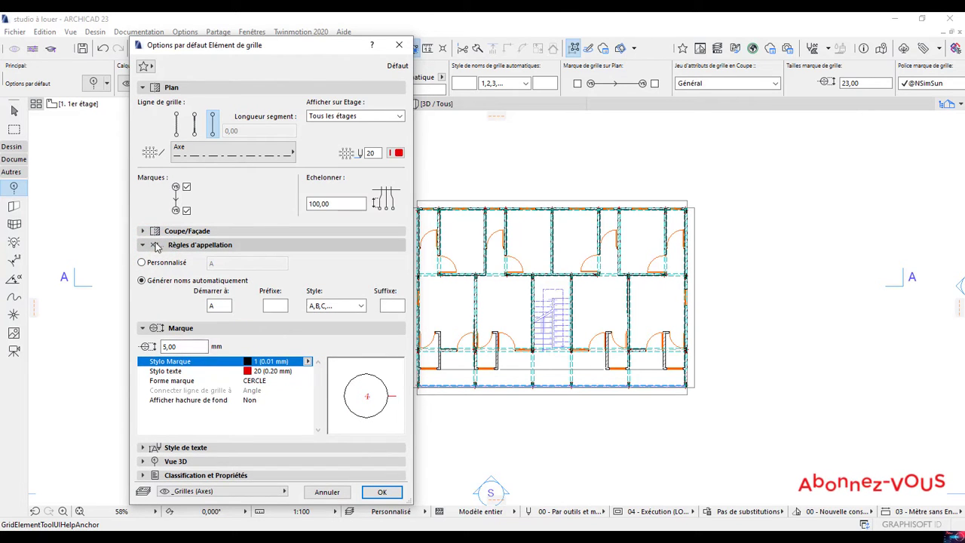
{"action": "left_click", "coordinate": [143, 447]}
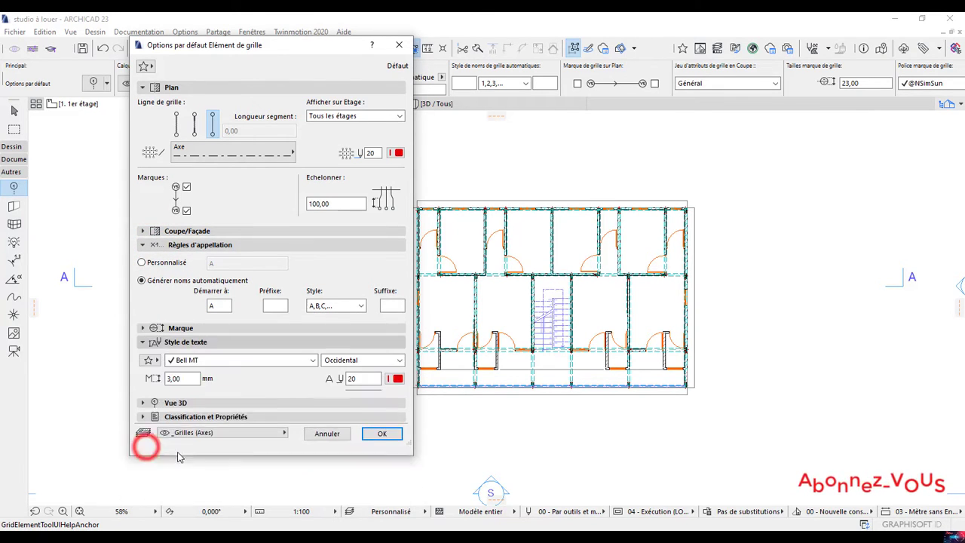
{"action": "left_click", "coordinate": [382, 467]}
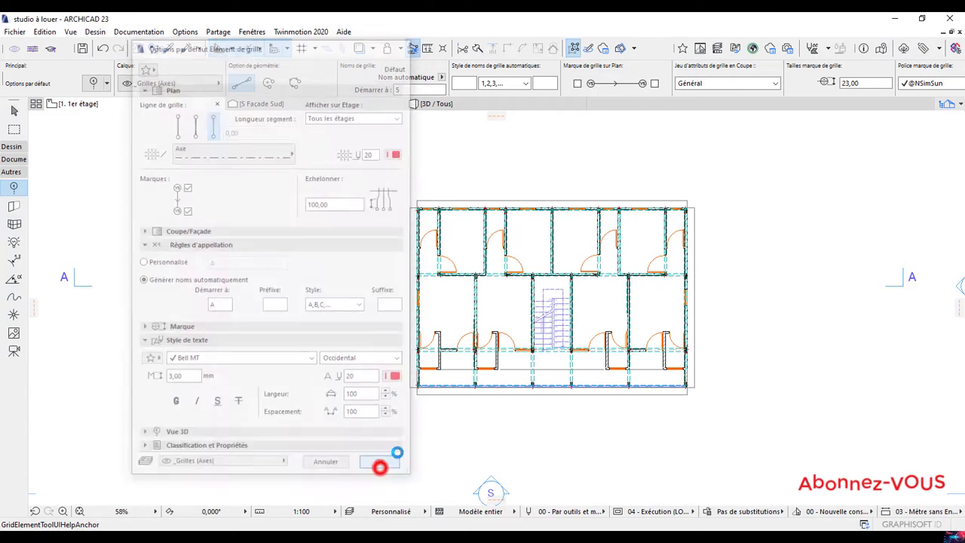
Step: Place a vertical grid line through the left facade's column centres, from the upper offset guide line down to the lower one
{"action": "scroll", "coordinate": [451, 343], "scroll_direction": "up", "scroll_amount": 8}
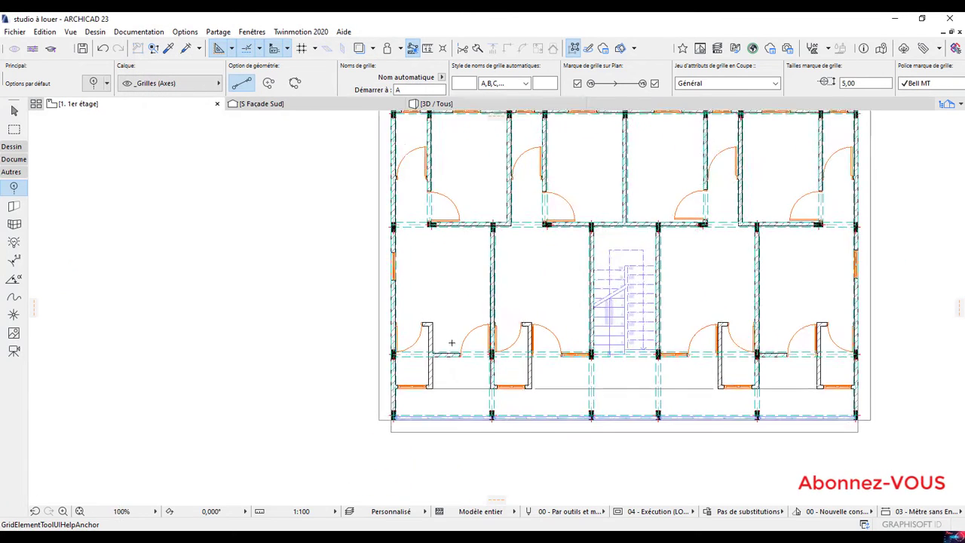
{"action": "scroll", "coordinate": [434, 380], "scroll_direction": "down", "scroll_amount": 6}
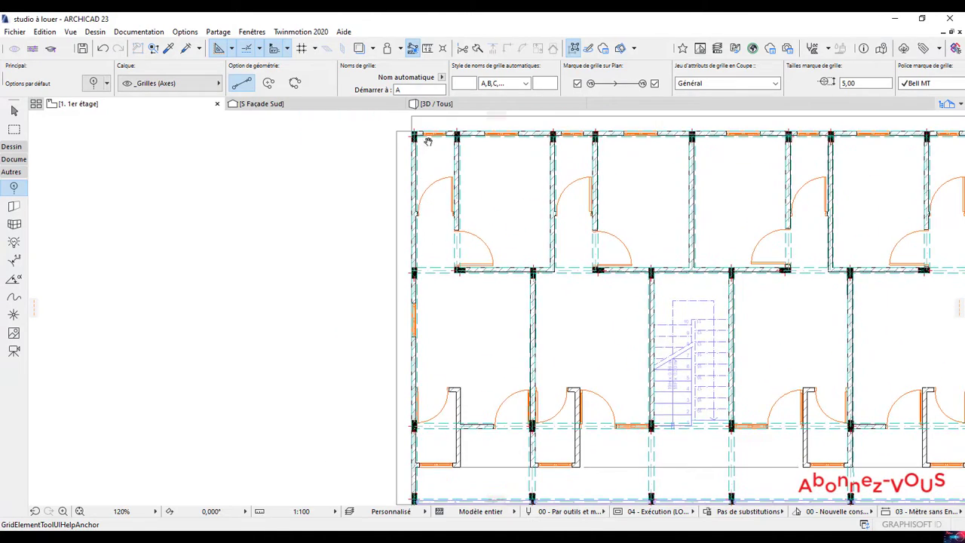
{"action": "scroll", "coordinate": [431, 260], "scroll_direction": "up", "scroll_amount": 6}
{"action": "scroll", "coordinate": [383, 216], "scroll_direction": "up", "scroll_amount": 2}
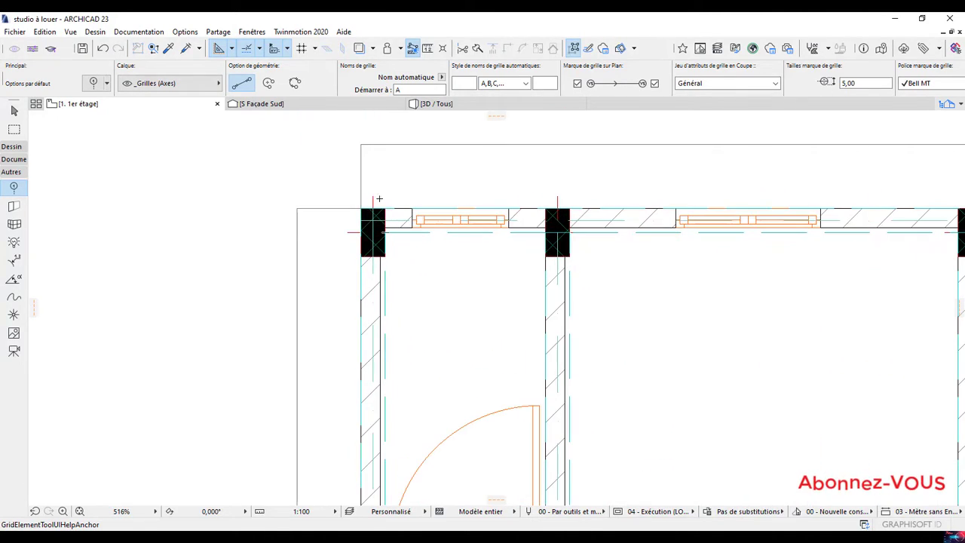
{"action": "scroll", "coordinate": [381, 252], "scroll_direction": "down", "scroll_amount": 3}
{"action": "middle_click_drag", "start_coordinate": [362, 248], "coordinate": [389, 268]}
{"action": "scroll", "coordinate": [331, 261], "scroll_direction": "up", "scroll_amount": 6}
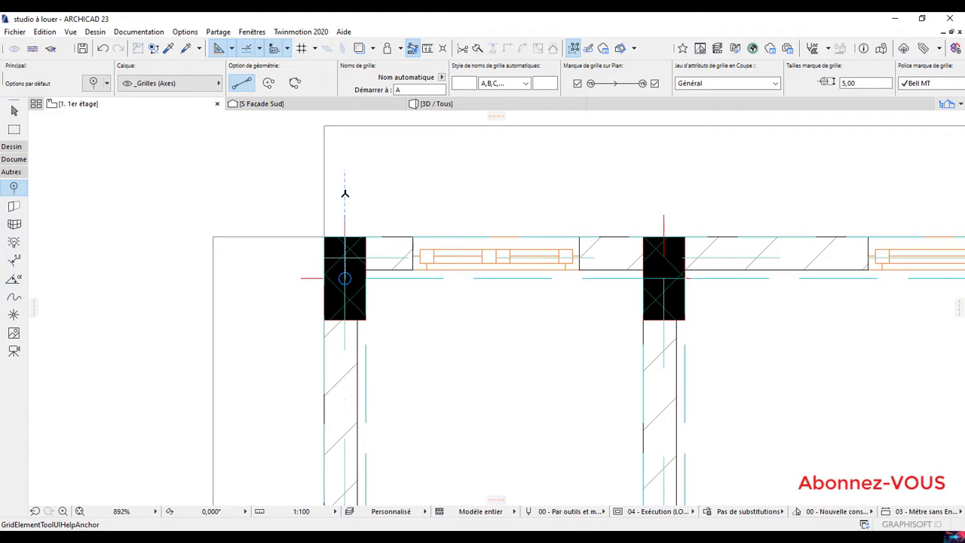
{"action": "left_click", "coordinate": [344, 124]}
{"action": "scroll", "coordinate": [344, 290], "scroll_direction": "down", "scroll_amount": 5}
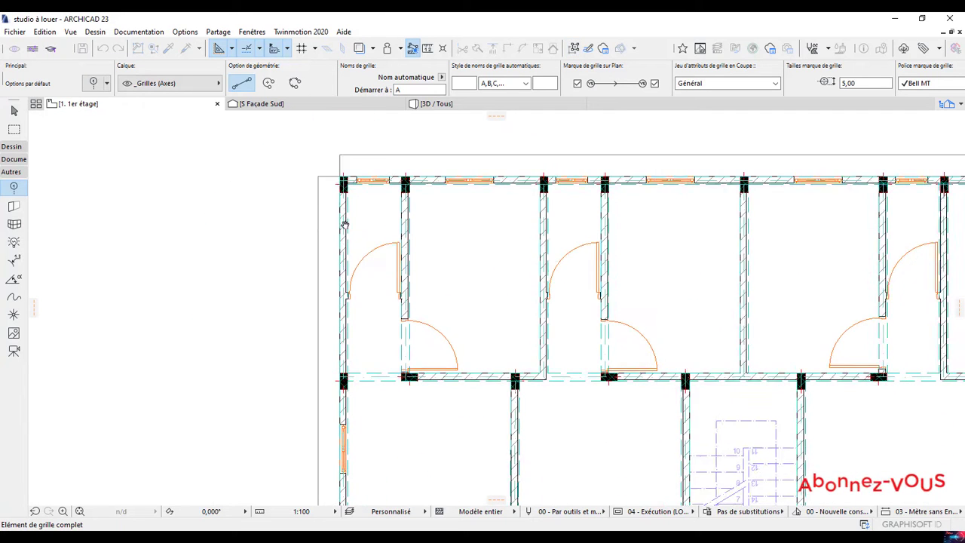
{"action": "middle_click_drag", "start_coordinate": [348, 443], "coordinate": [357, 324]}
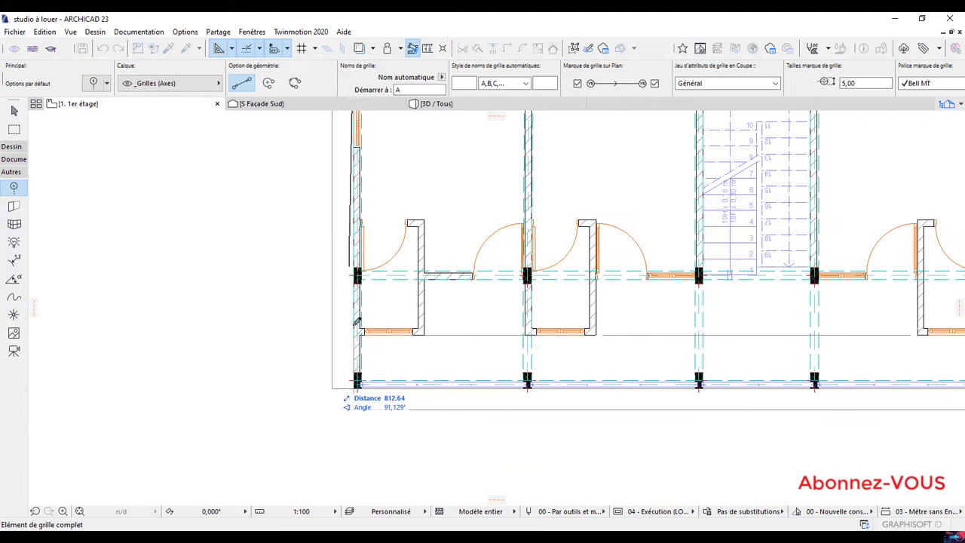
{"action": "middle_click_drag", "start_coordinate": [363, 387], "coordinate": [352, 320]}
{"action": "scroll", "coordinate": [349, 318], "scroll_direction": "up", "scroll_amount": 5}
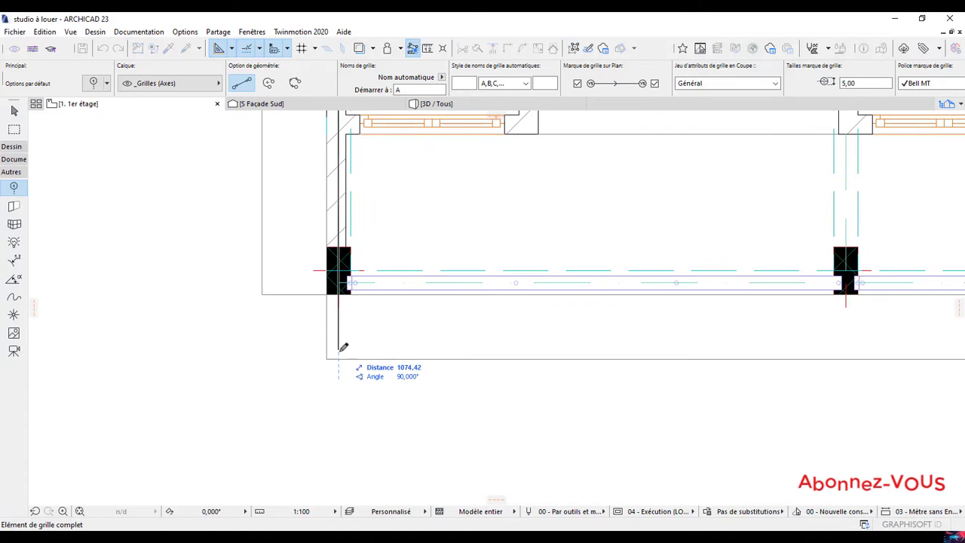
{"action": "left_click", "coordinate": [339, 359]}
Step: Place a vertical grid line through the second column from the left on the upper facade, from the upper offset guide line to the lower one
{"action": "scroll", "coordinate": [382, 329], "scroll_direction": "down", "scroll_amount": 4}
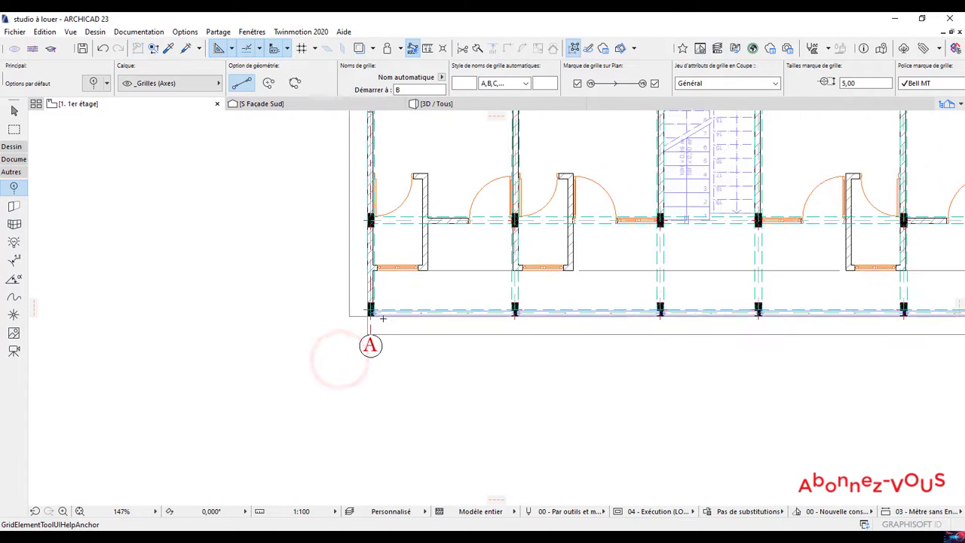
{"action": "scroll", "coordinate": [385, 338], "scroll_direction": "down", "scroll_amount": 2}
{"action": "middle_click_drag", "start_coordinate": [382, 350], "coordinate": [370, 421]}
{"action": "middle_click_drag", "start_coordinate": [398, 347], "coordinate": [390, 412]}
{"action": "mouse_move", "coordinate": [406, 251]}
{"action": "middle_mouse_down"}
{"action": "mouse_move", "coordinate": [402, 269]}
{"action": "mouse_move", "coordinate": [388, 245]}
{"action": "middle_mouse_up"}
{"action": "scroll", "coordinate": [360, 191], "scroll_direction": "up", "scroll_amount": 3}
{"action": "scroll", "coordinate": [365, 188], "scroll_direction": "up", "scroll_amount": 2}
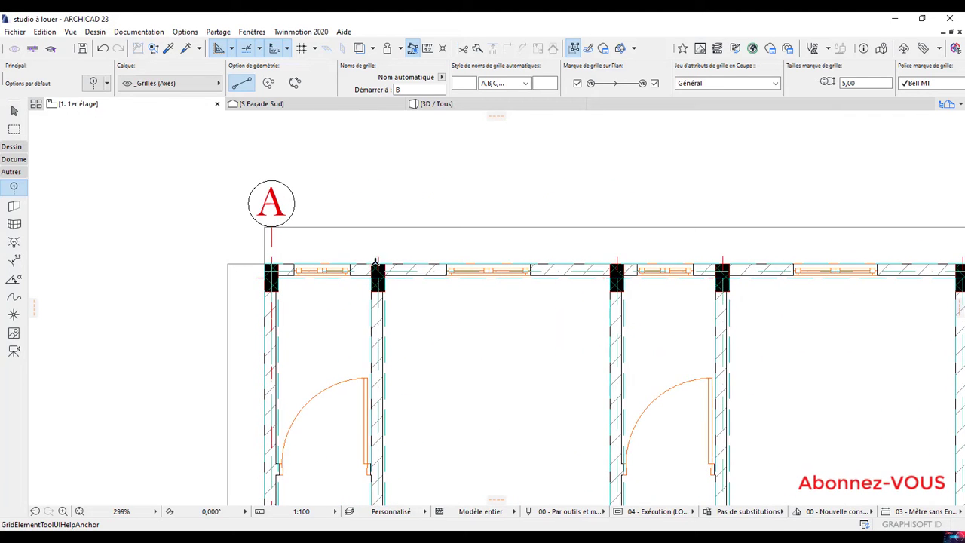
{"action": "scroll", "coordinate": [375, 264], "scroll_direction": "up", "scroll_amount": 4}
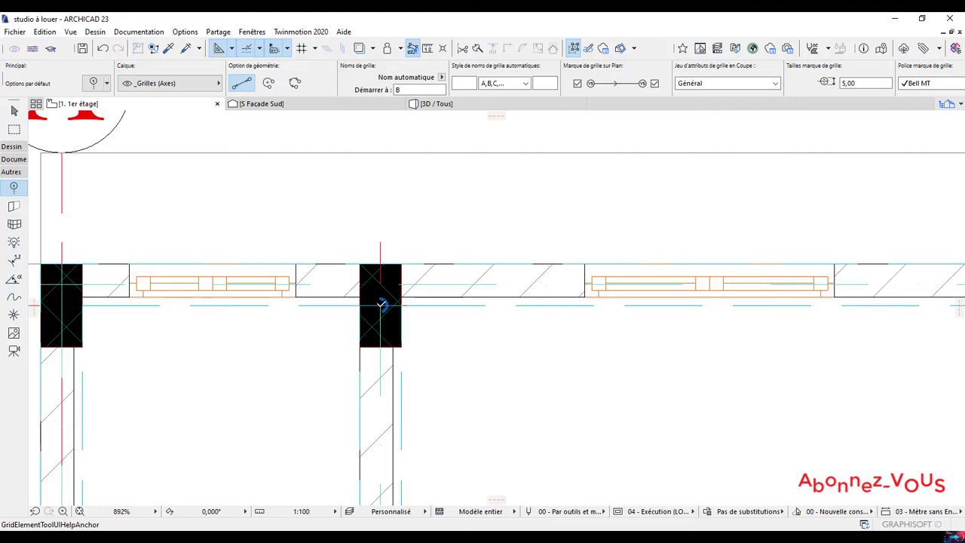
{"action": "left_click", "coordinate": [379, 155]}
{"action": "scroll", "coordinate": [377, 196], "scroll_direction": "down", "scroll_amount": 8}
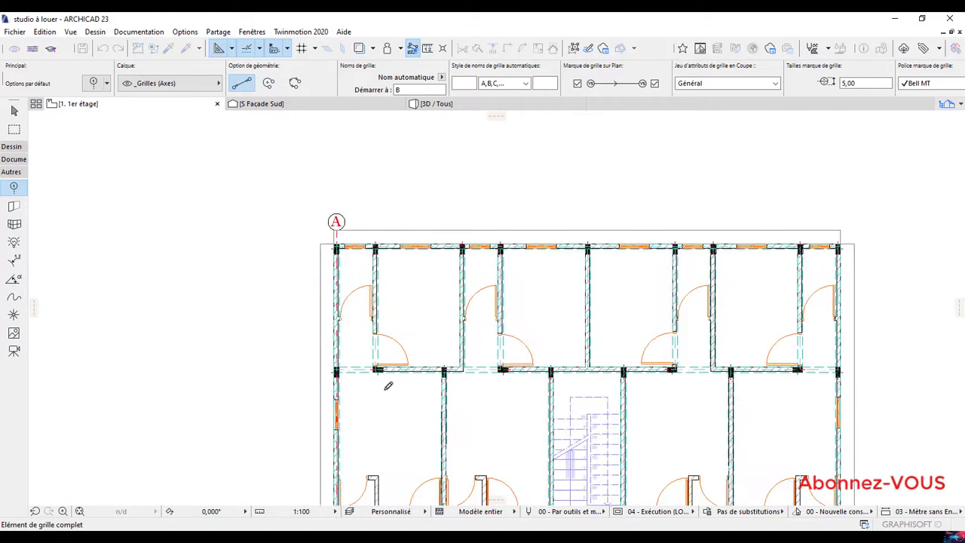
{"action": "scroll", "coordinate": [388, 385], "scroll_direction": "down", "scroll_amount": 2}
{"action": "scroll", "coordinate": [370, 319], "scroll_direction": "up", "scroll_amount": 6}
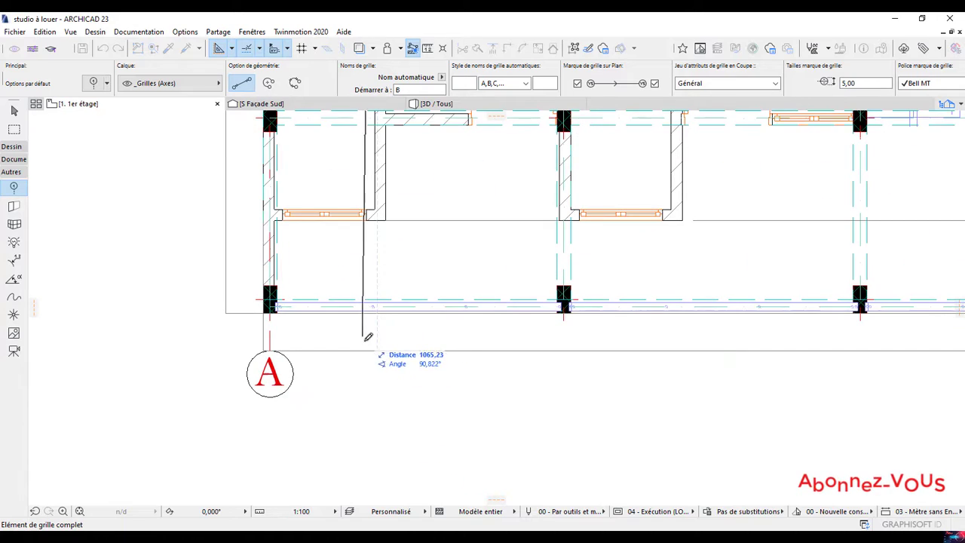
{"action": "left_click", "coordinate": [379, 349]}
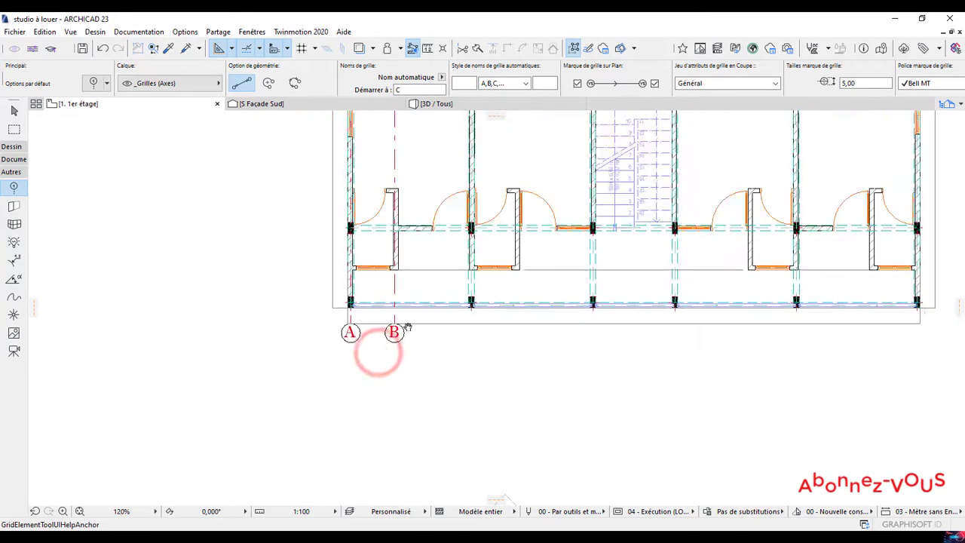
Step: Place a vertical grid line through the second column from the left on the lower facade, from the lower guide line to the upper one
{"action": "scroll", "coordinate": [376, 349], "scroll_direction": "down", "scroll_amount": 3}
{"action": "middle_click_drag", "start_coordinate": [431, 295], "coordinate": [409, 302]}
{"action": "scroll", "coordinate": [379, 302], "scroll_direction": "up", "scroll_amount": 6}
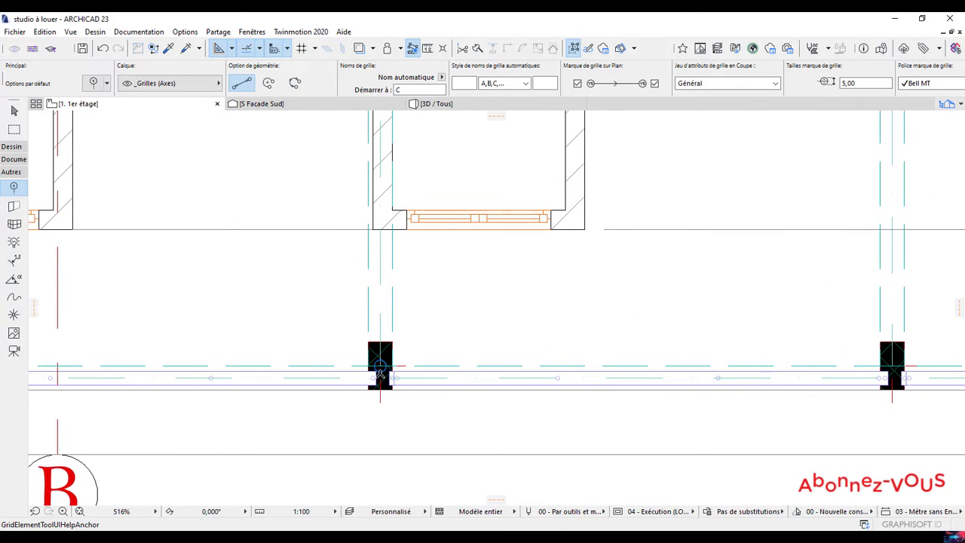
{"action": "middle_click_drag", "start_coordinate": [380, 437], "coordinate": [373, 315]}
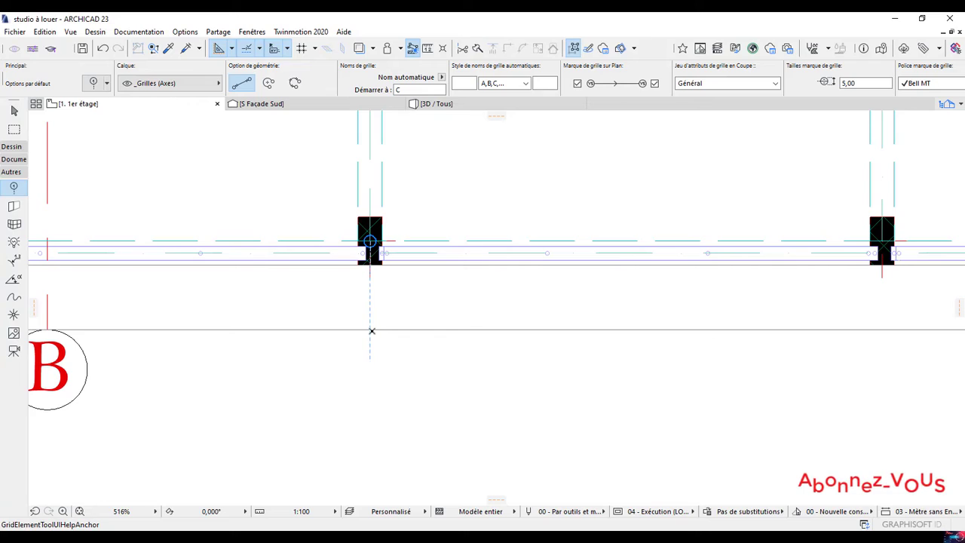
{"action": "left_click", "coordinate": [372, 331]}
{"action": "scroll", "coordinate": [370, 329], "scroll_direction": "down", "scroll_amount": 8}
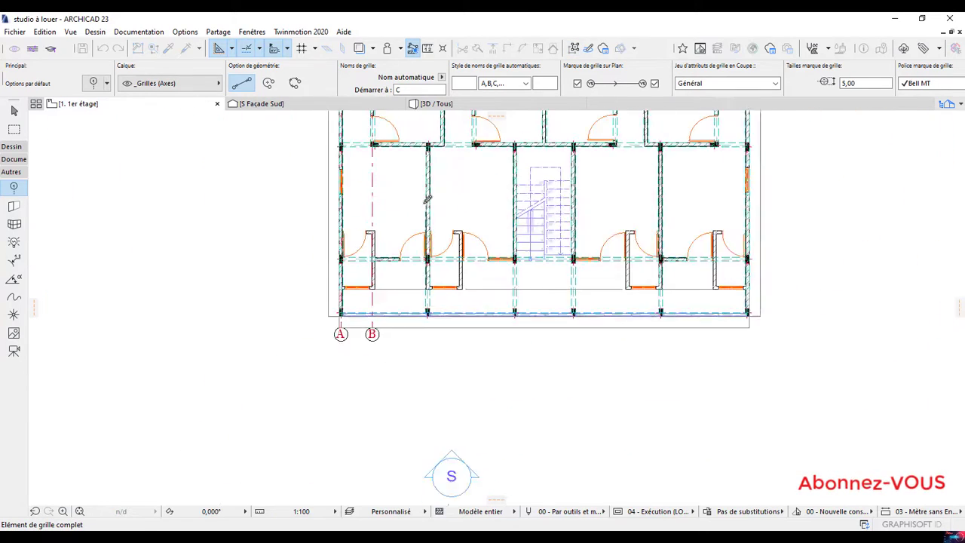
{"action": "scroll", "coordinate": [414, 204], "scroll_direction": "up", "scroll_amount": 6}
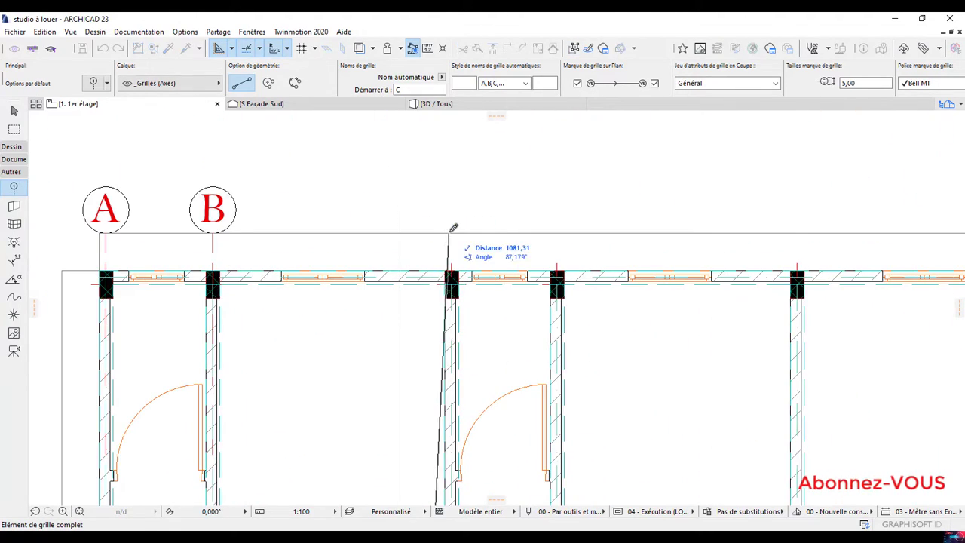
{"action": "left_click", "coordinate": [400, 230]}
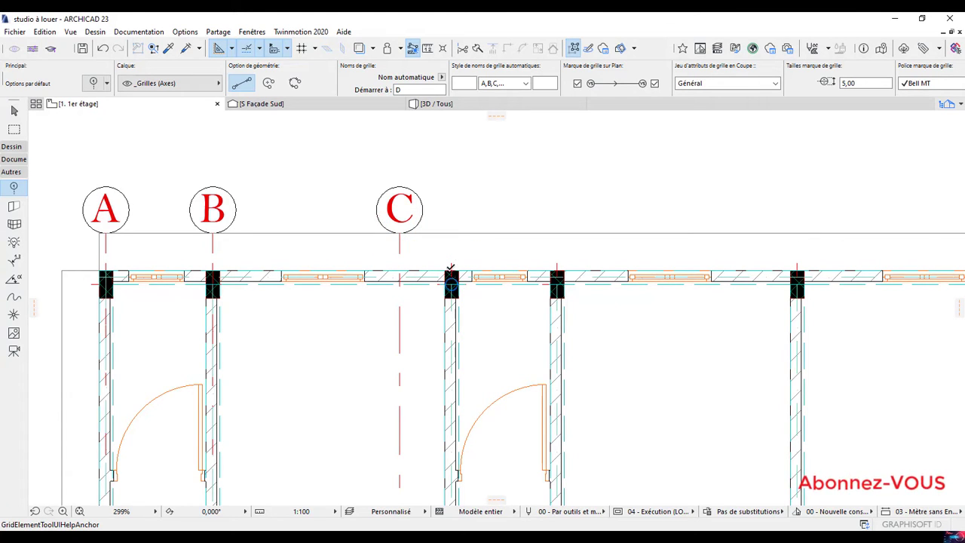
Step: Place a vertical grid line through the third column of the upper facade, ending it on the lower guide line
{"action": "scroll", "coordinate": [442, 218], "scroll_direction": "down", "scroll_amount": 4}
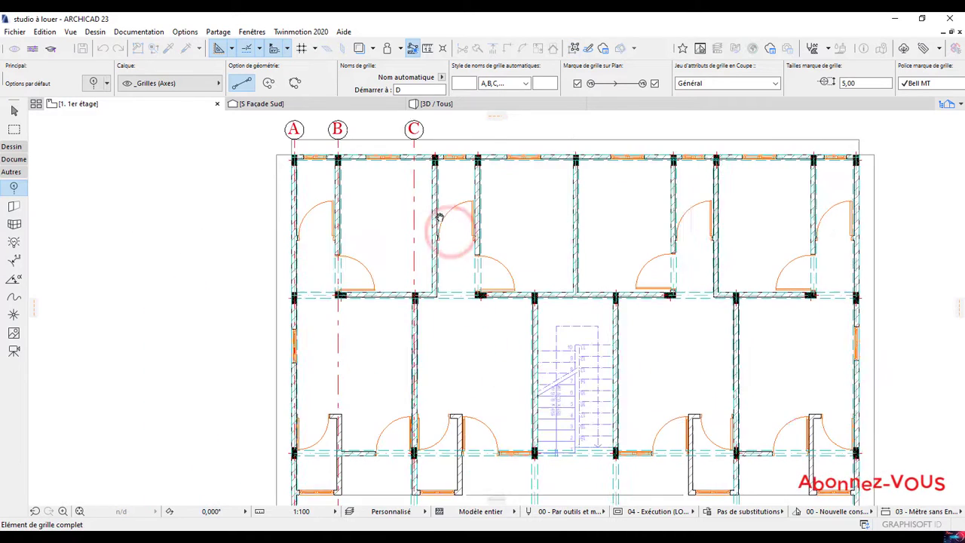
{"action": "middle_click_drag", "start_coordinate": [440, 483], "coordinate": [415, 325]}
{"action": "scroll", "coordinate": [414, 344], "scroll_direction": "up", "scroll_amount": 4}
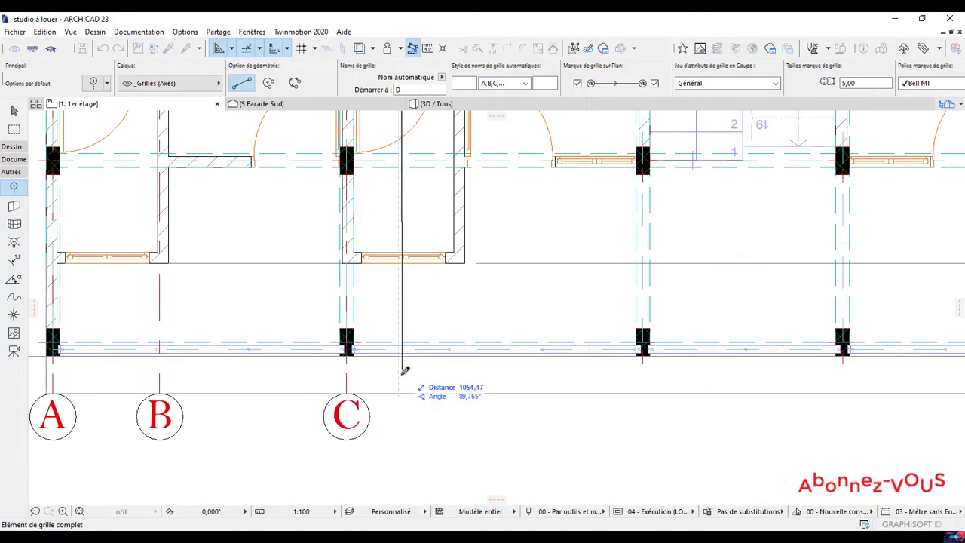
{"action": "left_click", "coordinate": [399, 391]}
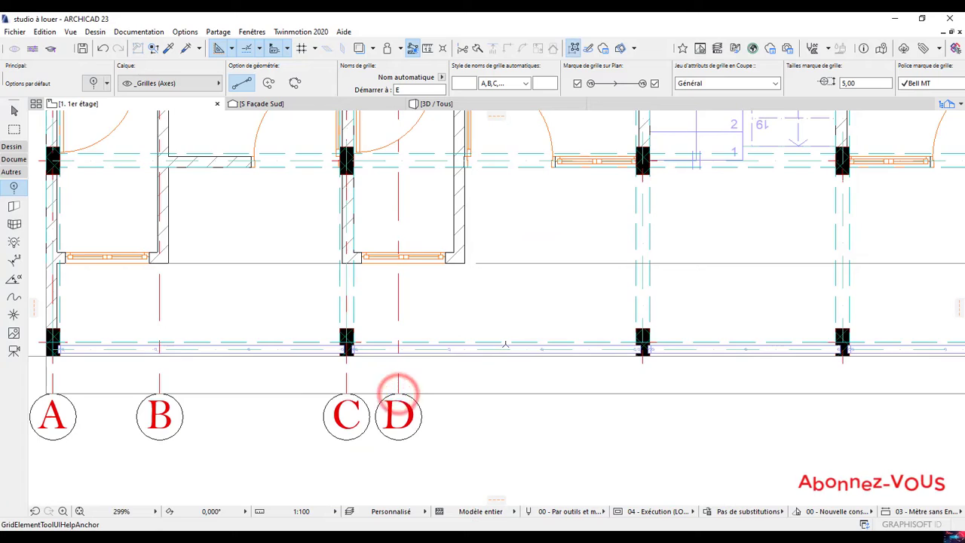
Step: Place a vertical grid line through the fourth column of the upper facade, from the upper guide line to the lower one
{"action": "scroll", "coordinate": [490, 407], "scroll_direction": "down", "scroll_amount": 5}
{"action": "scroll", "coordinate": [468, 162], "scroll_direction": "up", "scroll_amount": 5}
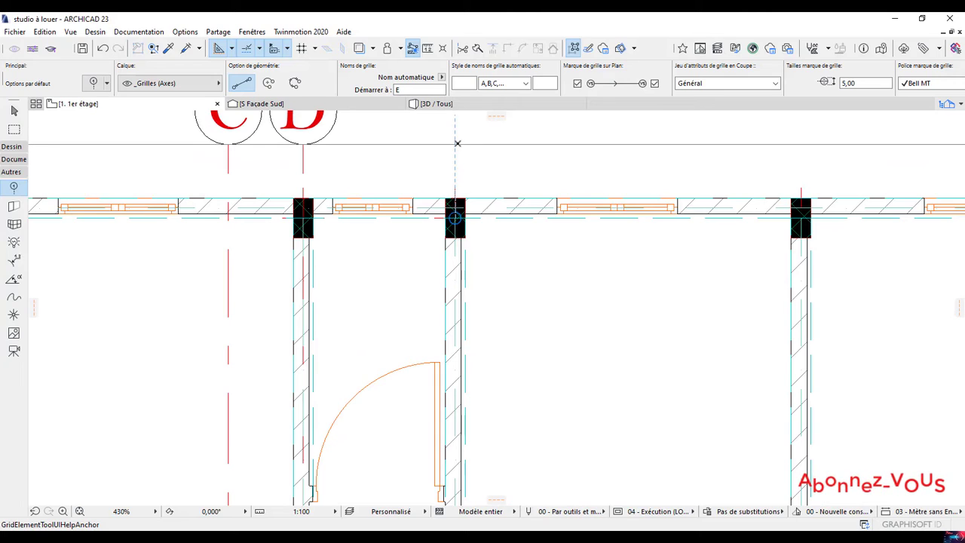
{"action": "left_click", "coordinate": [455, 142]}
{"action": "scroll", "coordinate": [455, 332], "scroll_direction": "down", "scroll_amount": 5}
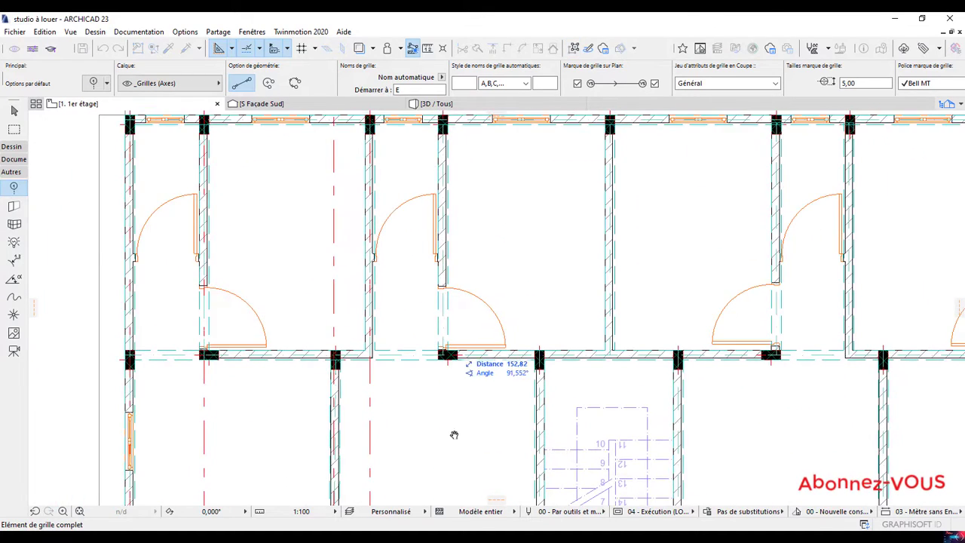
{"action": "middle_click_drag", "start_coordinate": [424, 336], "coordinate": [421, 280]}
{"action": "middle_click_drag", "start_coordinate": [427, 390], "coordinate": [425, 249]}
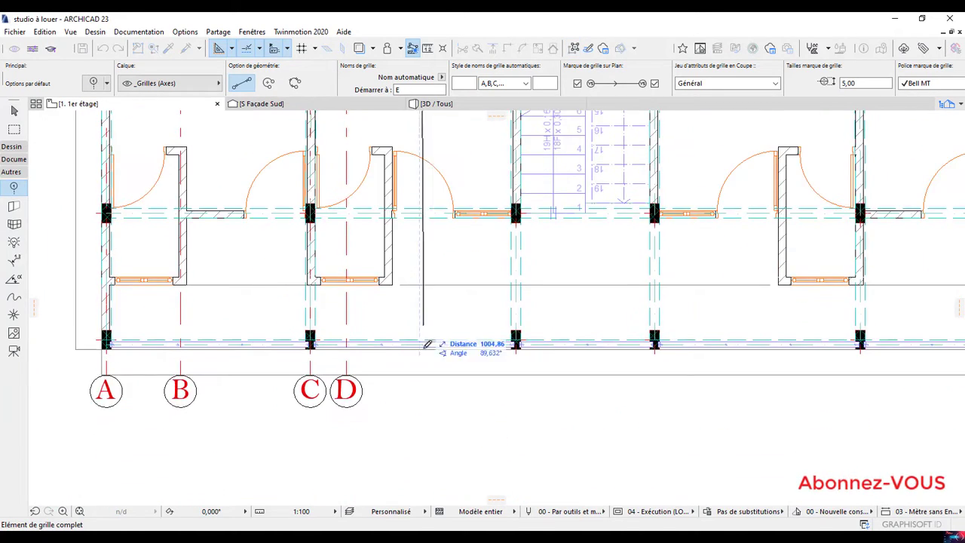
{"action": "scroll", "coordinate": [424, 353], "scroll_direction": "up", "scroll_amount": 4}
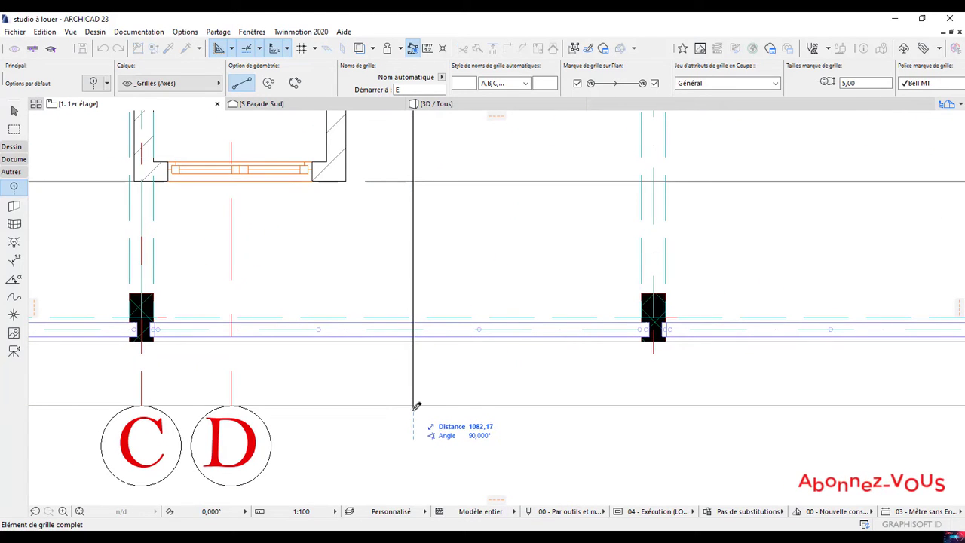
{"action": "left_click", "coordinate": [413, 406]}
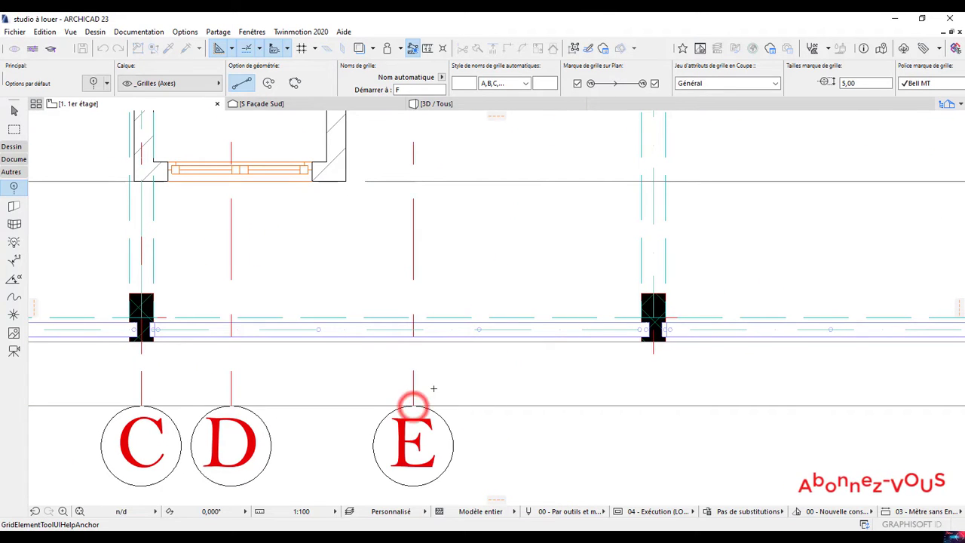
Step: Place a vertical grid line through the columns along the staircase's left wall, from the lower guide line to the upper one
{"action": "scroll", "coordinate": [387, 429], "scroll_direction": "down", "scroll_amount": 3}
{"action": "middle_click_drag", "start_coordinate": [449, 258], "coordinate": [414, 438]}
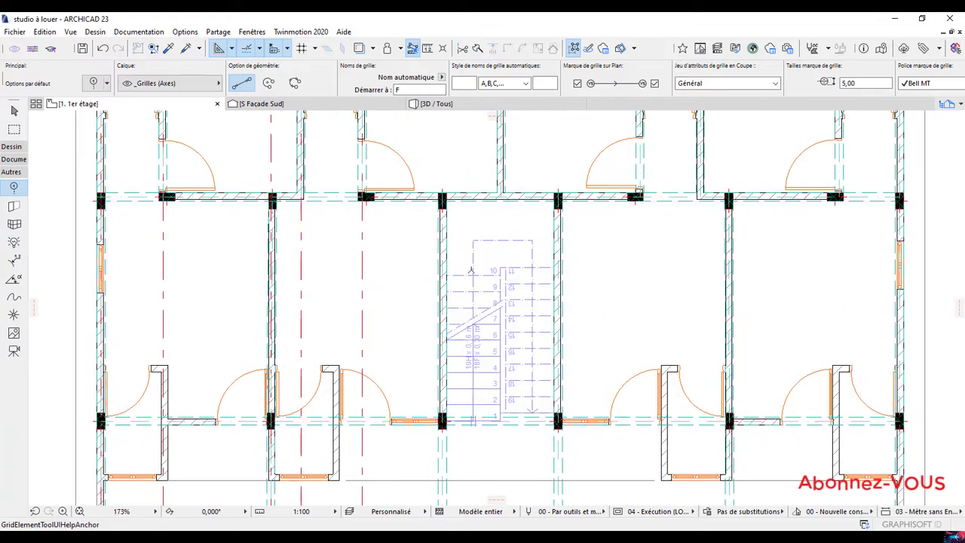
{"action": "middle_click_drag", "start_coordinate": [461, 161], "coordinate": [459, 287]}
{"action": "scroll", "coordinate": [457, 287], "scroll_direction": "down", "scroll_amount": 1}
{"action": "middle_click_drag", "start_coordinate": [457, 416], "coordinate": [442, 293]}
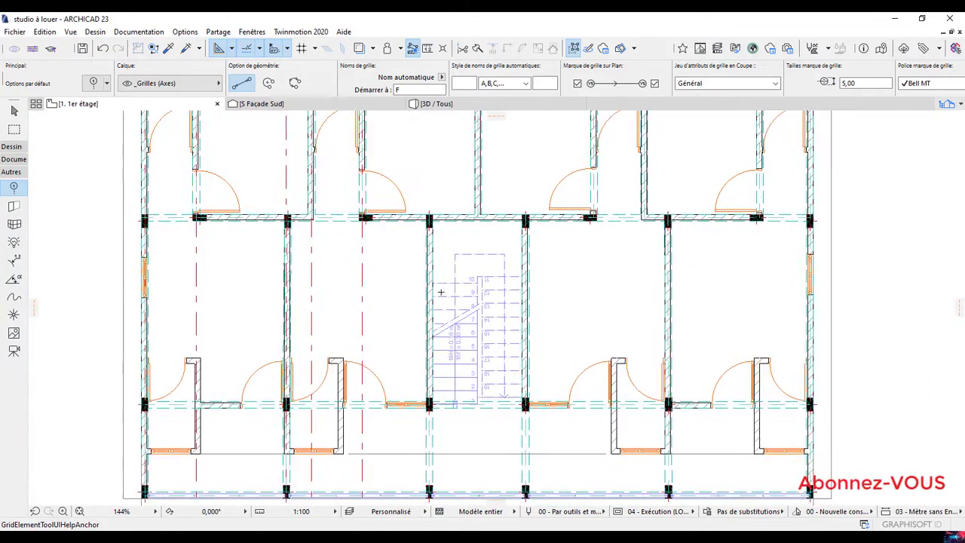
{"action": "middle_click_drag", "start_coordinate": [426, 465], "coordinate": [433, 308]}
{"action": "scroll", "coordinate": [433, 319], "scroll_direction": "up", "scroll_amount": 5}
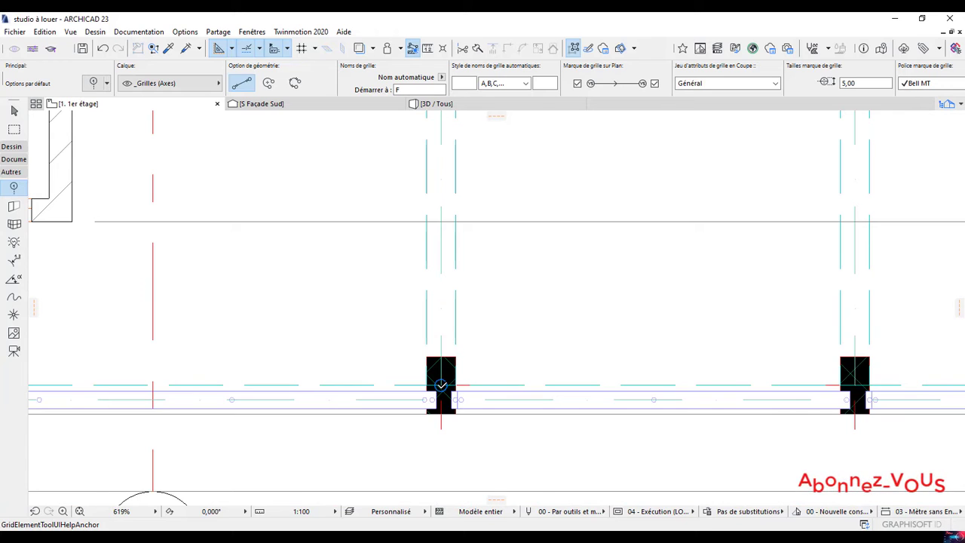
{"action": "left_click", "coordinate": [441, 492]}
{"action": "scroll", "coordinate": [428, 249], "scroll_direction": "down", "scroll_amount": 6}
{"action": "middle_click_drag", "start_coordinate": [417, 192], "coordinate": [419, 380]}
{"action": "scroll", "coordinate": [428, 314], "scroll_direction": "down", "scroll_amount": 1}
{"action": "scroll", "coordinate": [419, 380], "scroll_direction": "down", "scroll_amount": 1}
{"action": "scroll", "coordinate": [413, 172], "scroll_direction": "up", "scroll_amount": 3}
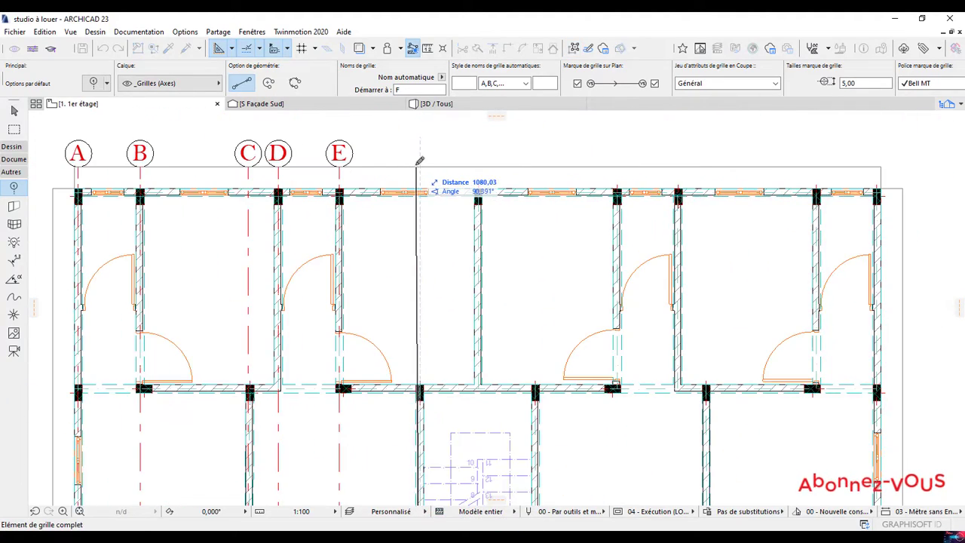
{"action": "left_click", "coordinate": [420, 162]}
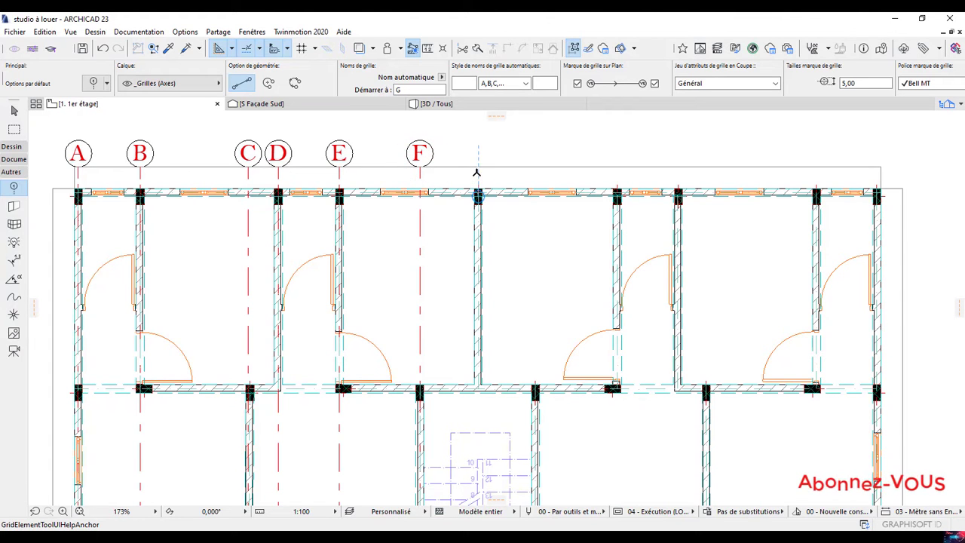
Step: Place a vertical grid line through the upper facade's middle column, from the upper guide line down to the lower one
{"action": "left_click", "coordinate": [478, 167]}
{"action": "scroll", "coordinate": [488, 343], "scroll_direction": "down", "scroll_amount": 4}
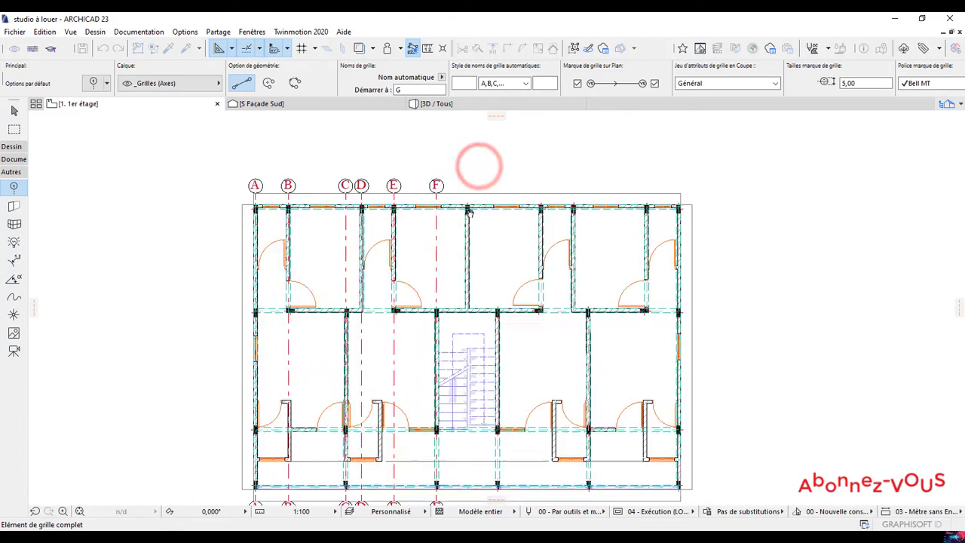
{"action": "middle_click_drag", "start_coordinate": [467, 422], "coordinate": [468, 345]}
{"action": "scroll", "coordinate": [465, 394], "scroll_direction": "up", "scroll_amount": 2}
{"action": "scroll", "coordinate": [468, 391], "scroll_direction": "up", "scroll_amount": 1}
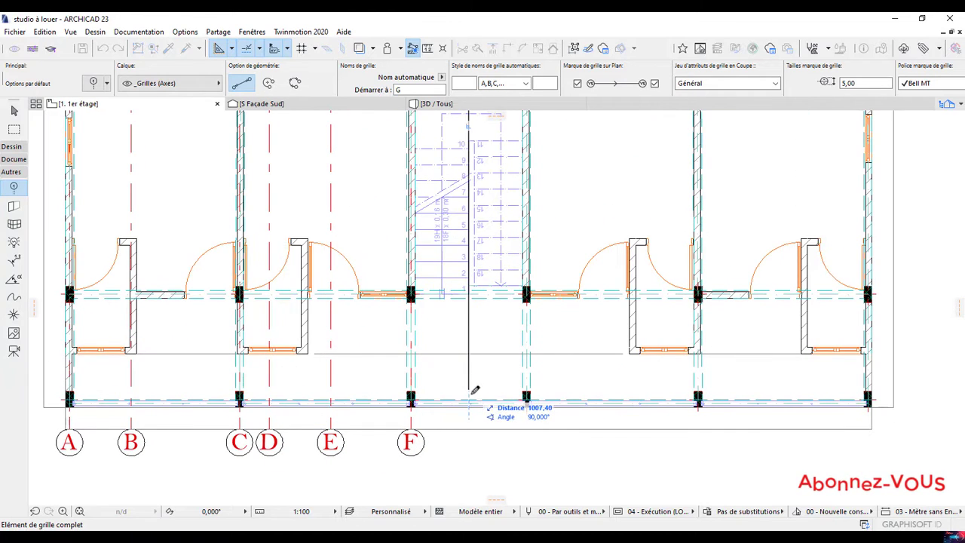
{"action": "left_click", "coordinate": [468, 428]}
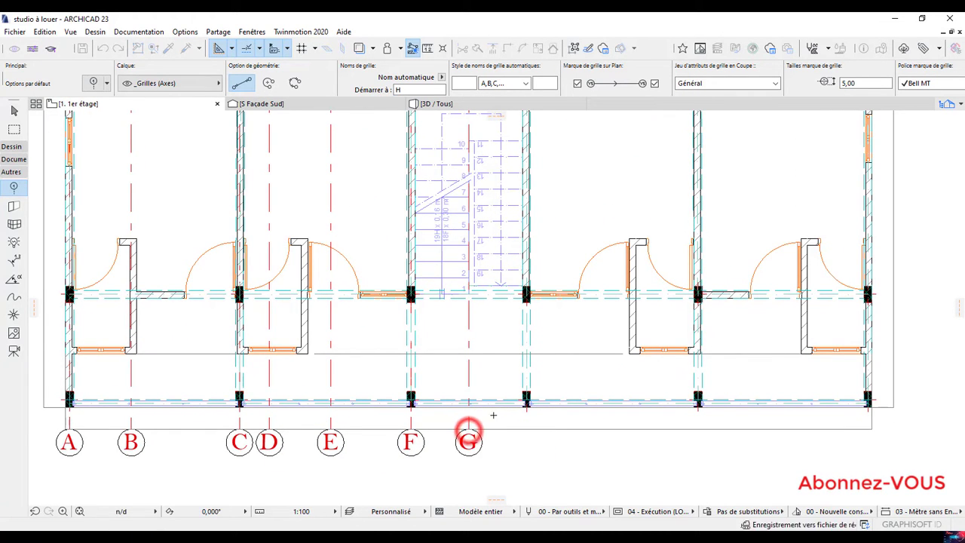
Step: Place a vertical grid line through the columns along the staircase's right wall, from the lower guide line to the upper one
{"action": "scroll", "coordinate": [469, 428], "scroll_direction": "up", "scroll_amount": 2}
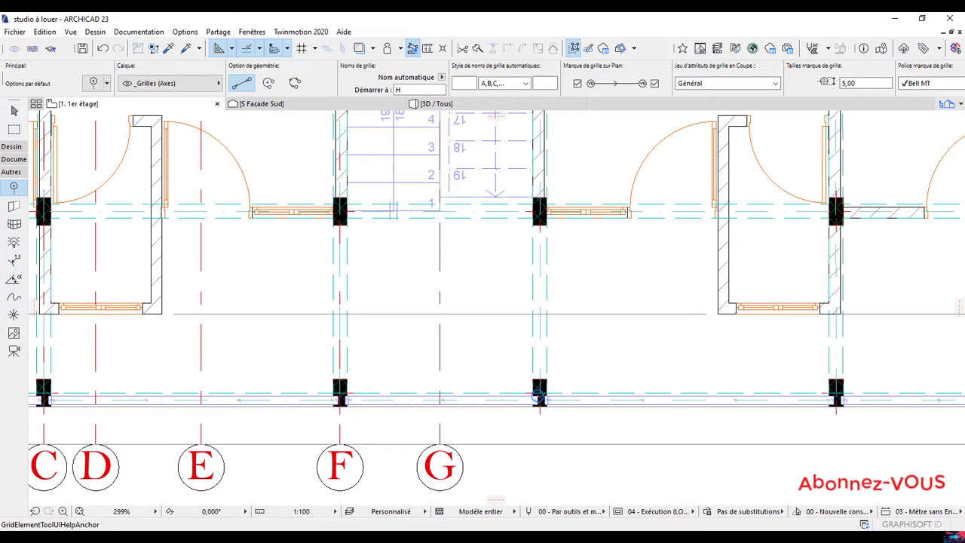
{"action": "left_click", "coordinate": [538, 443]}
{"action": "scroll", "coordinate": [540, 258], "scroll_direction": "down", "scroll_amount": 5}
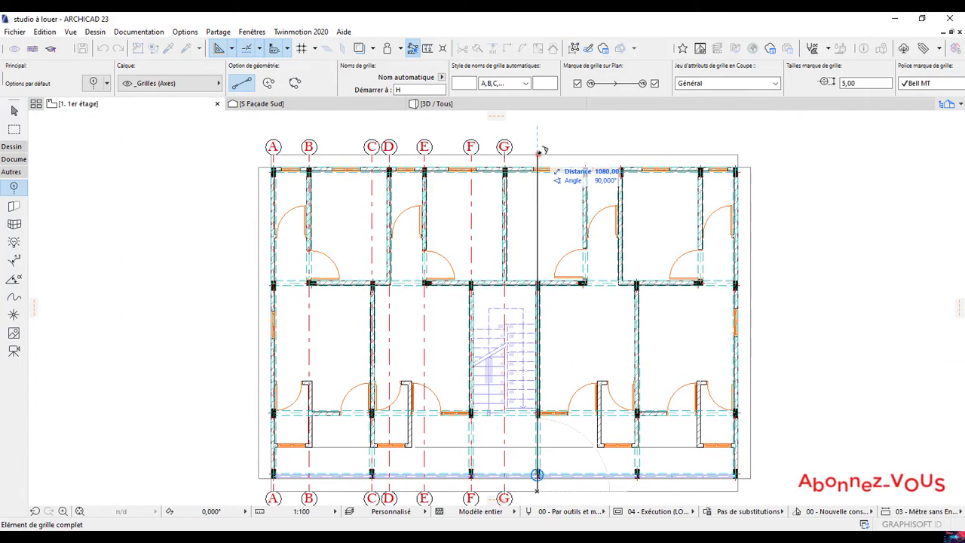
{"action": "left_click", "coordinate": [538, 150]}
Step: Place a vertical grid line through the sixth column of the upper facade, from the upper guide line down to the lower one
{"action": "scroll", "coordinate": [543, 151], "scroll_direction": "up", "scroll_amount": 4}
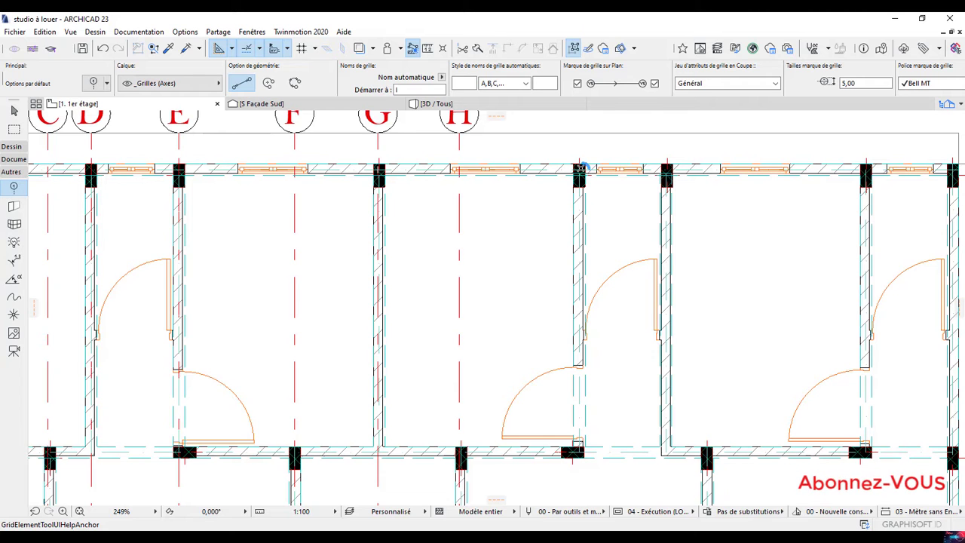
{"action": "scroll", "coordinate": [578, 172], "scroll_direction": "up", "scroll_amount": 4}
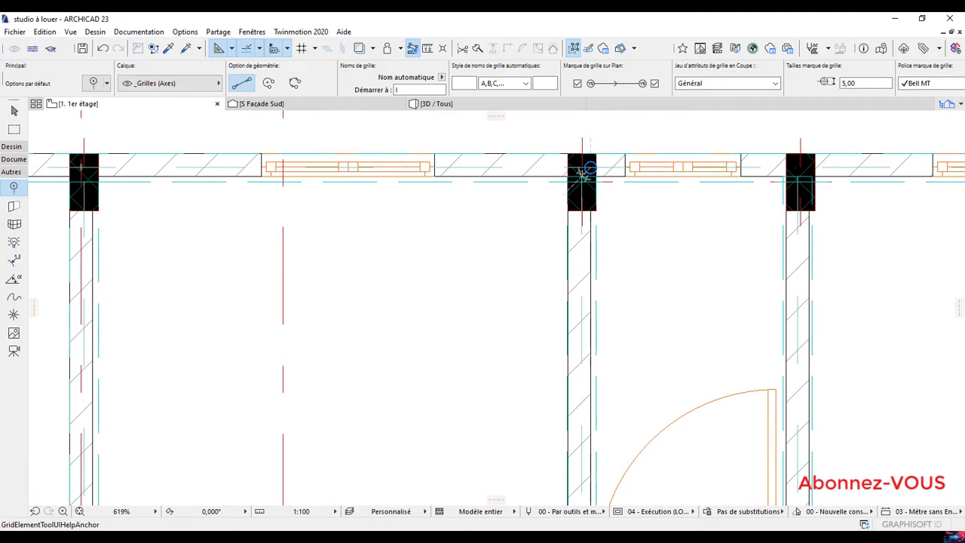
{"action": "scroll", "coordinate": [578, 172], "scroll_direction": "down", "scroll_amount": 4}
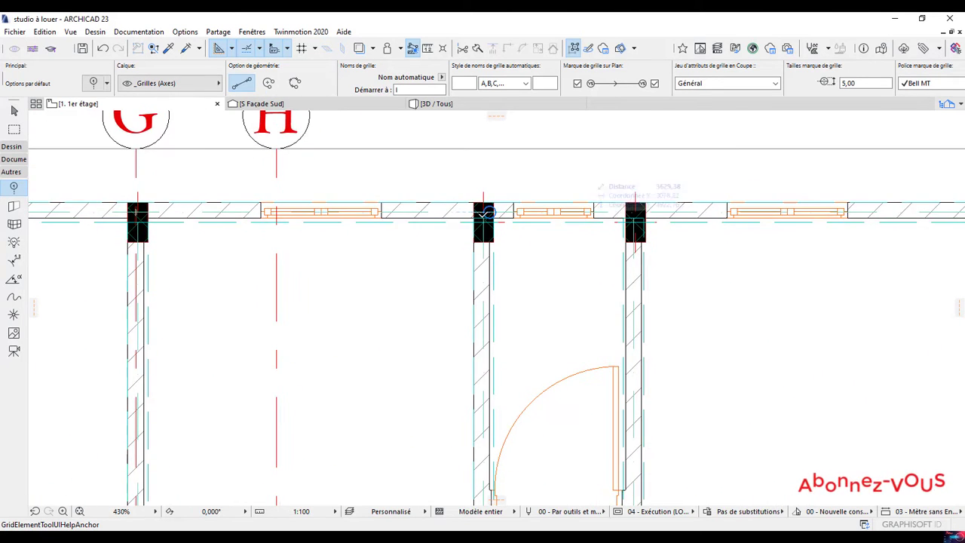
{"action": "scroll", "coordinate": [485, 211], "scroll_direction": "up", "scroll_amount": 6}
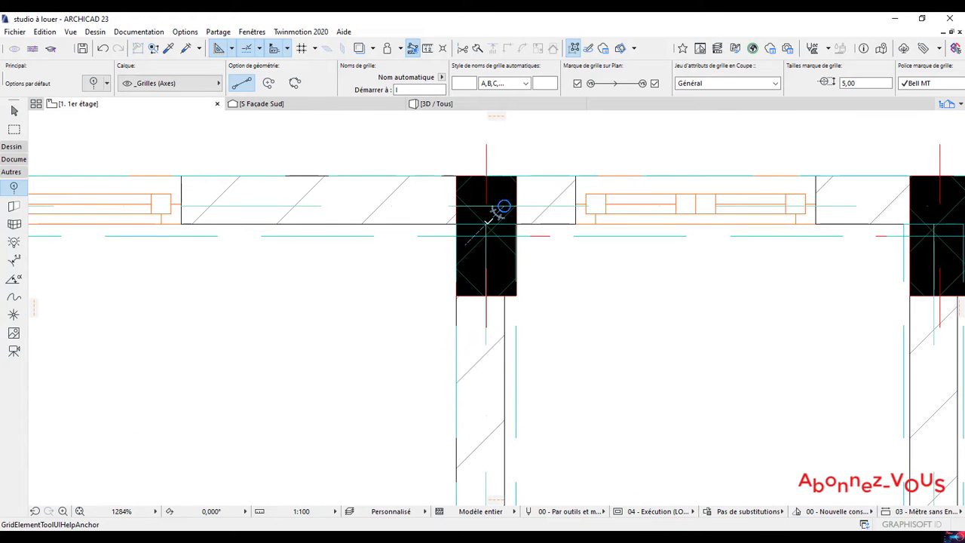
{"action": "scroll", "coordinate": [486, 223], "scroll_direction": "down", "scroll_amount": 5}
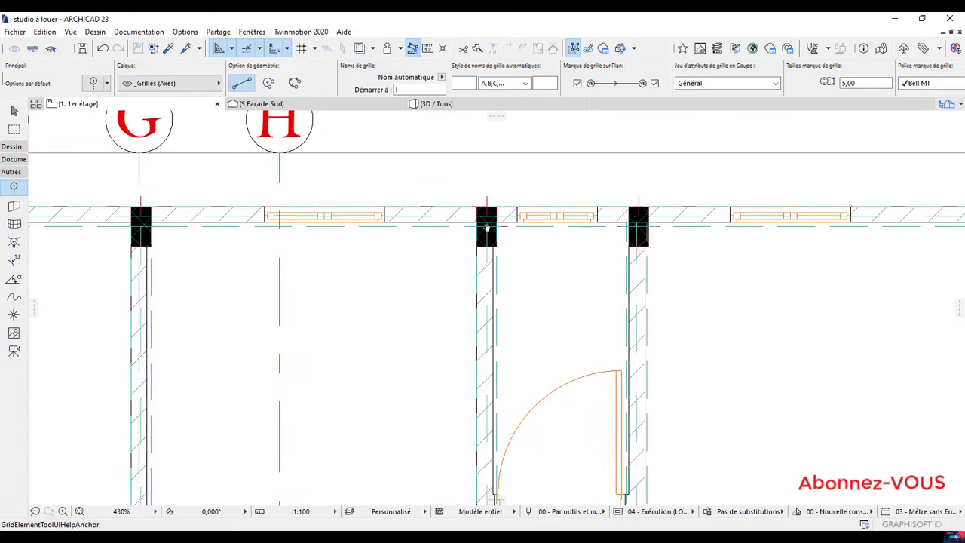
{"action": "left_click", "coordinate": [487, 185]}
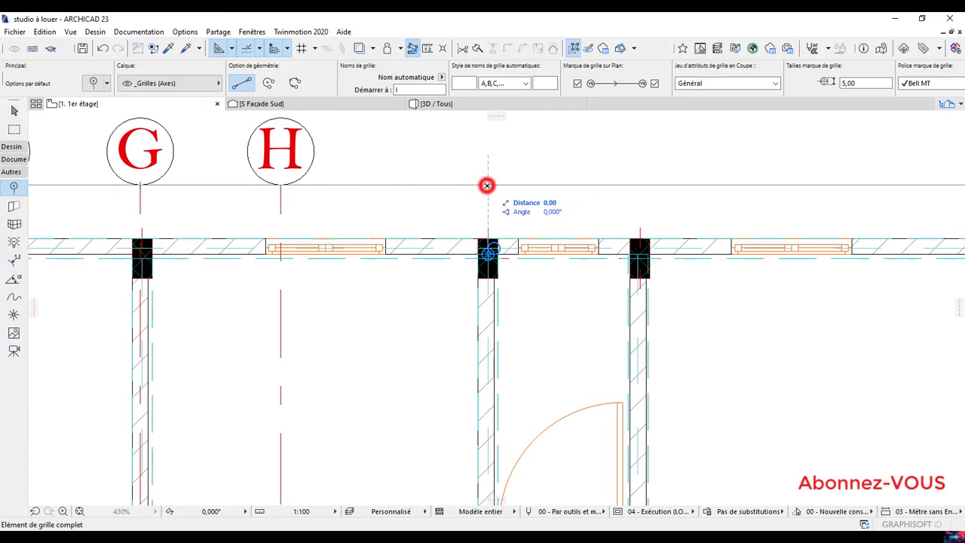
{"action": "scroll", "coordinate": [449, 403], "scroll_direction": "down", "scroll_amount": 4}
{"action": "scroll", "coordinate": [448, 403], "scroll_direction": "down", "scroll_amount": 1}
{"action": "middle_click_drag", "start_coordinate": [448, 403], "coordinate": [448, 196]}
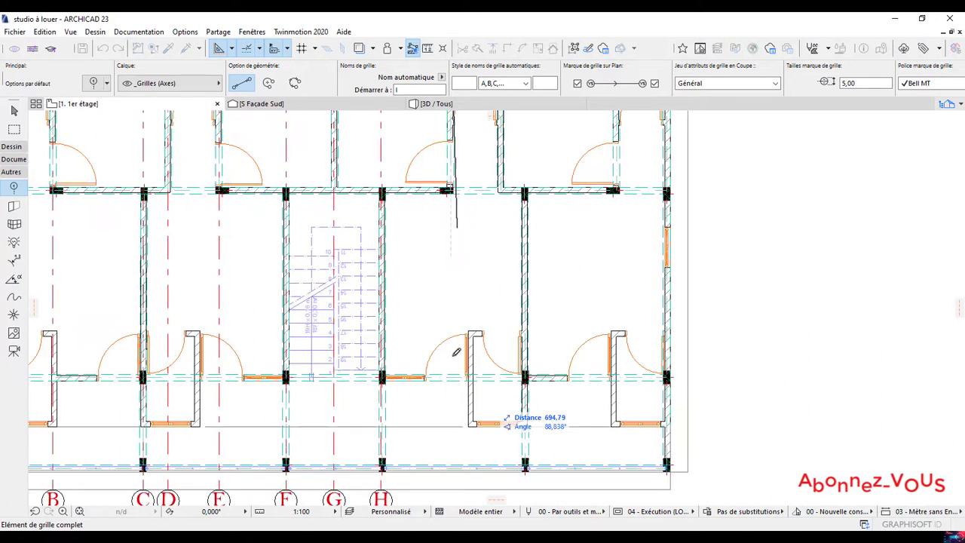
{"action": "middle_click_drag", "start_coordinate": [443, 420], "coordinate": [447, 289]}
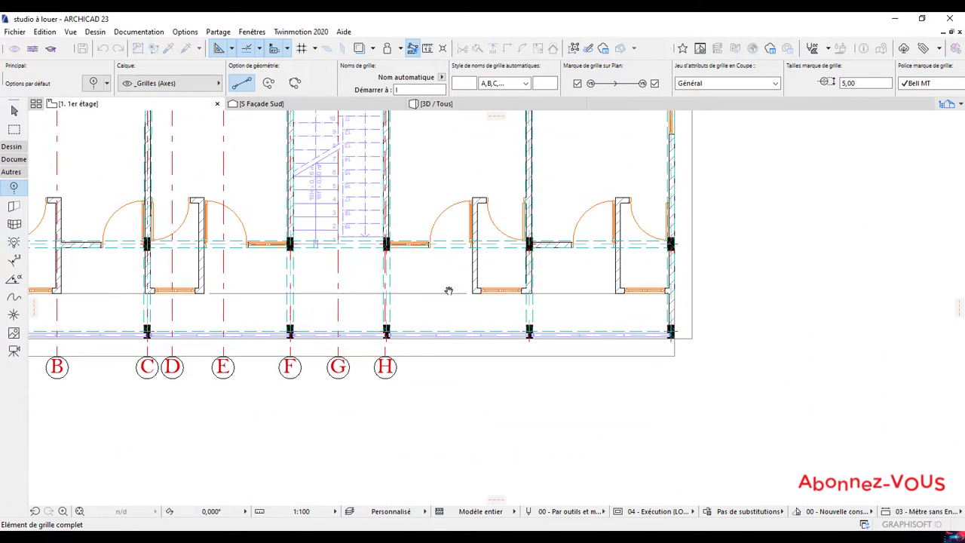
{"action": "left_click", "coordinate": [457, 354]}
{"action": "scroll", "coordinate": [528, 336], "scroll_direction": "up", "scroll_amount": 6}
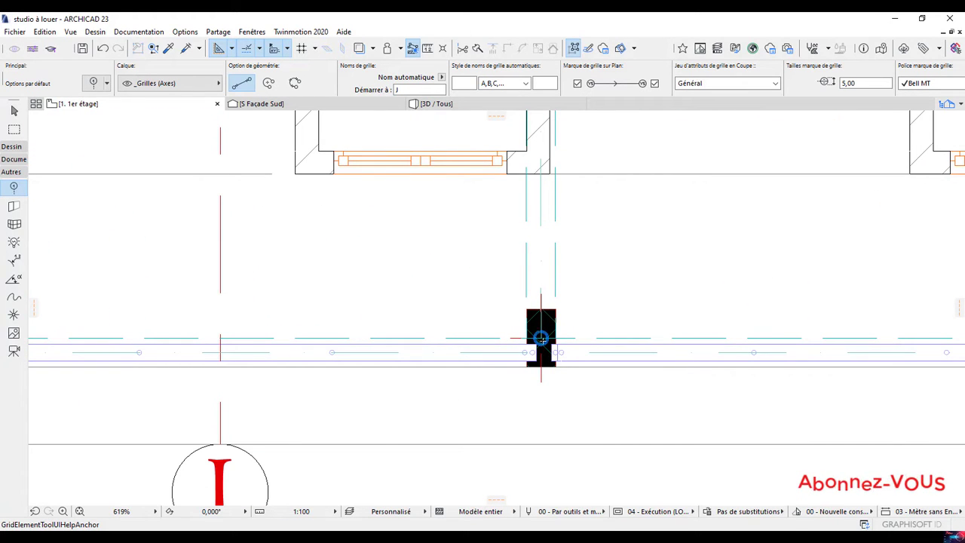
{"action": "left_click", "coordinate": [542, 443]}
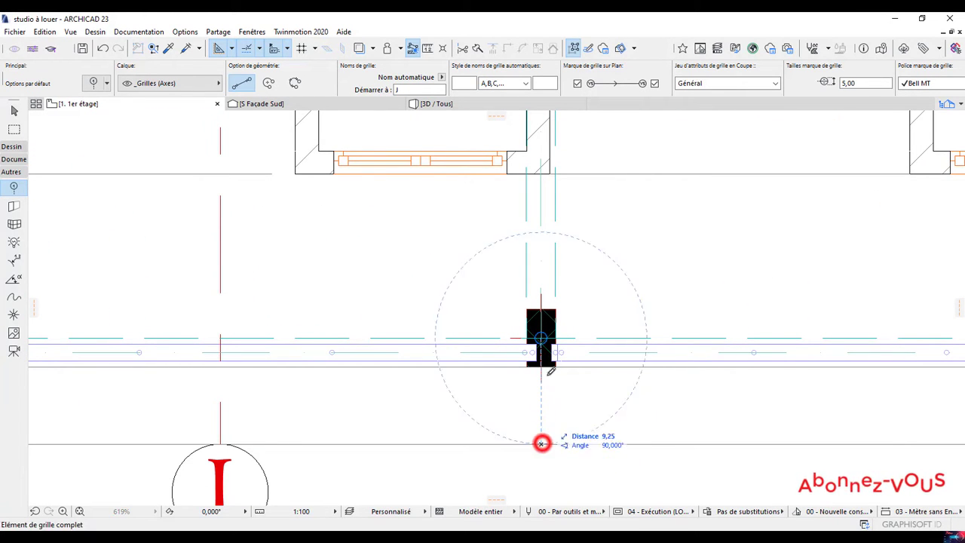
{"action": "scroll", "coordinate": [542, 443], "scroll_direction": "down", "scroll_amount": 6}
{"action": "middle_click_drag", "start_coordinate": [540, 174], "coordinate": [508, 301]}
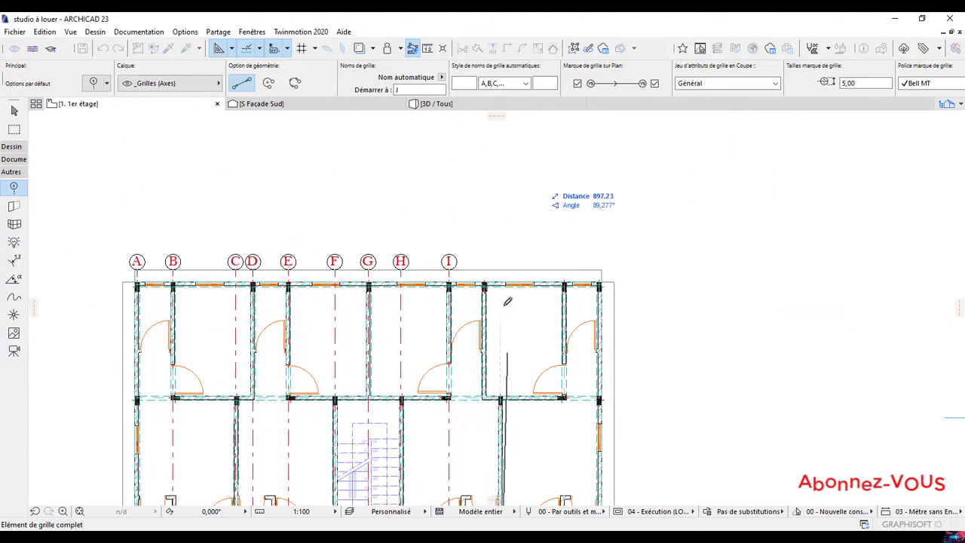
{"action": "scroll", "coordinate": [502, 302], "scroll_direction": "up", "scroll_amount": 4}
{"action": "scroll", "coordinate": [501, 282], "scroll_direction": "up", "scroll_amount": 3}
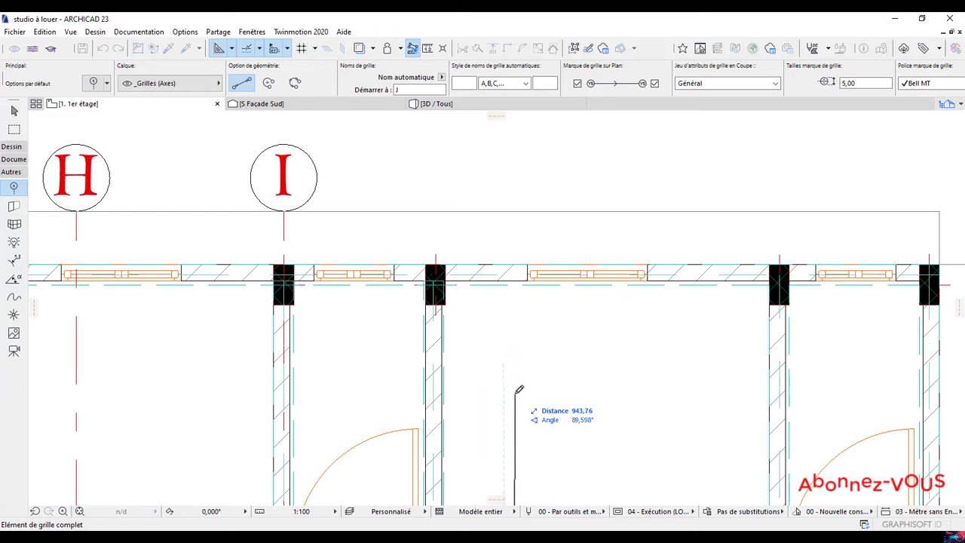
{"action": "key", "text": "Escape"}
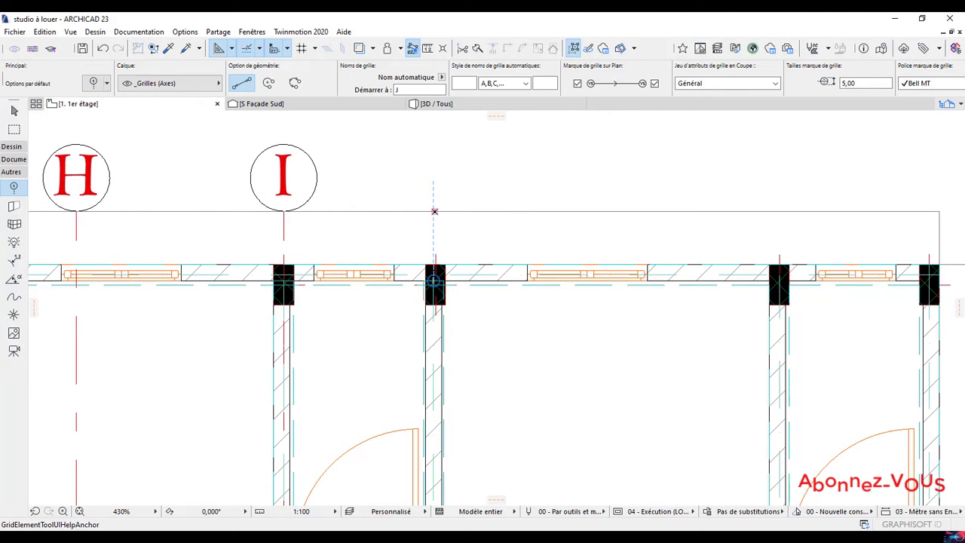
Step: Place a vertical grid line through the seventh column of the upper facade, from the upper guide line to the lower one
{"action": "left_click", "coordinate": [435, 212]}
{"action": "scroll", "coordinate": [427, 404], "scroll_direction": "down", "scroll_amount": 4}
{"action": "middle_click_drag", "start_coordinate": [427, 403], "coordinate": [409, 197]}
{"action": "middle_click_drag", "start_coordinate": [400, 434], "coordinate": [400, 169]}
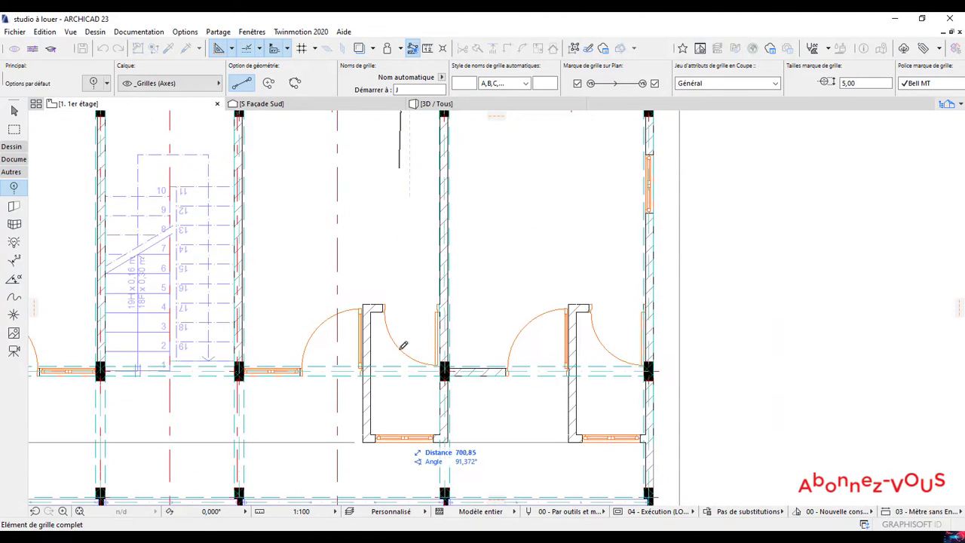
{"action": "middle_click_drag", "start_coordinate": [401, 348], "coordinate": [416, 129]}
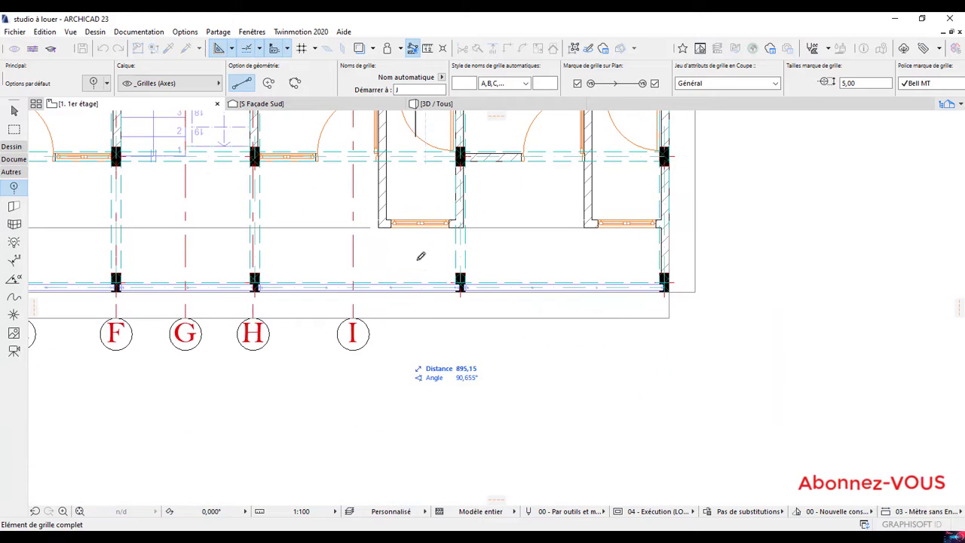
{"action": "left_click", "coordinate": [426, 309]}
Step: Place a vertical grid line through the fifth column of the lower facade, from the lower guide line up to the upper one
{"action": "scroll", "coordinate": [424, 308], "scroll_direction": "up", "scroll_amount": 4}
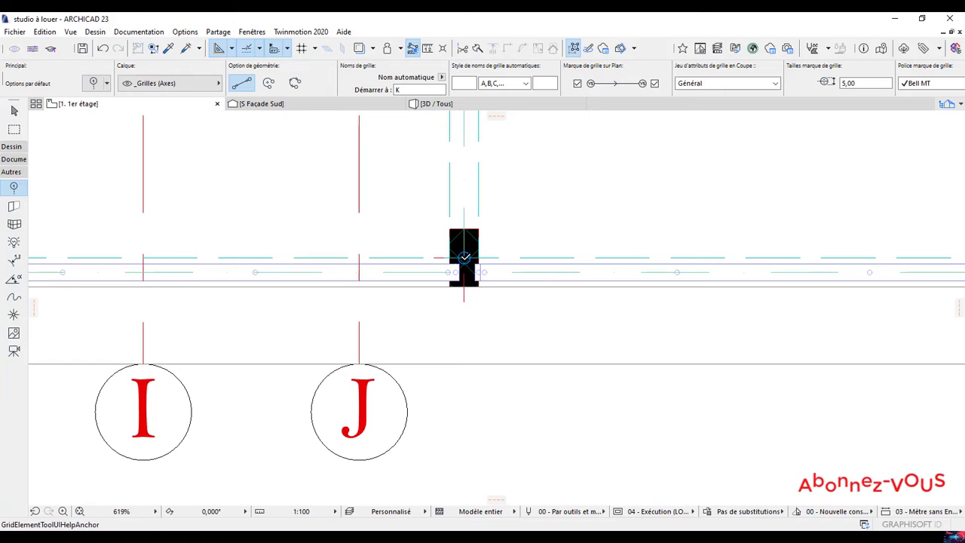
{"action": "left_click", "coordinate": [464, 364]}
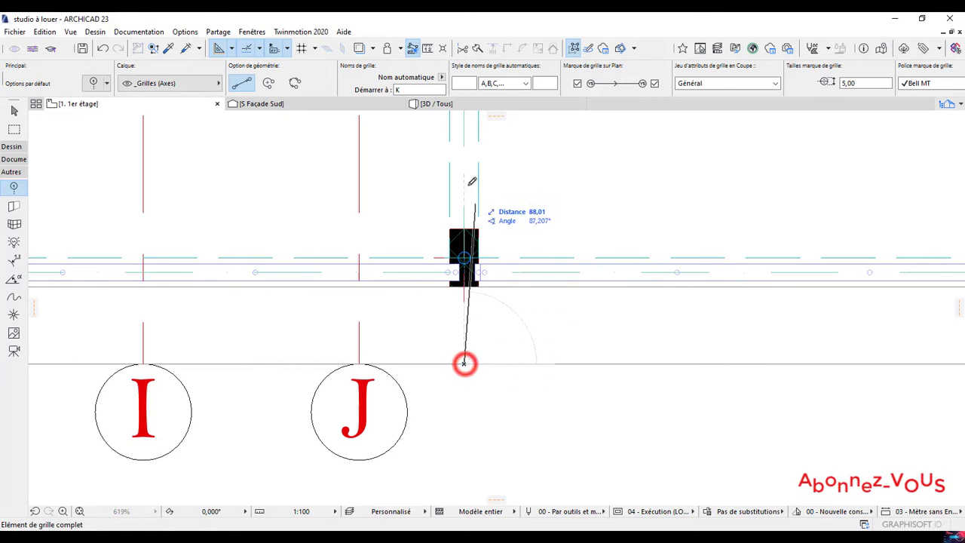
{"action": "scroll", "coordinate": [465, 362], "scroll_direction": "down", "scroll_amount": 6}
{"action": "middle_click_drag", "start_coordinate": [475, 267], "coordinate": [473, 278]}
{"action": "scroll", "coordinate": [474, 278], "scroll_direction": "down", "scroll_amount": 1}
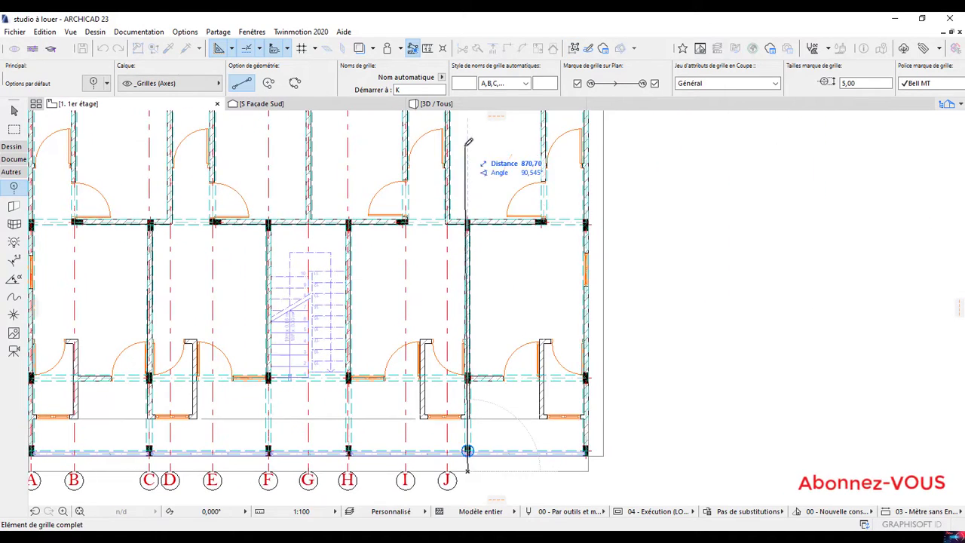
{"action": "scroll", "coordinate": [468, 143], "scroll_direction": "down", "scroll_amount": 2}
{"action": "middle_click_drag", "start_coordinate": [468, 143], "coordinate": [476, 346]}
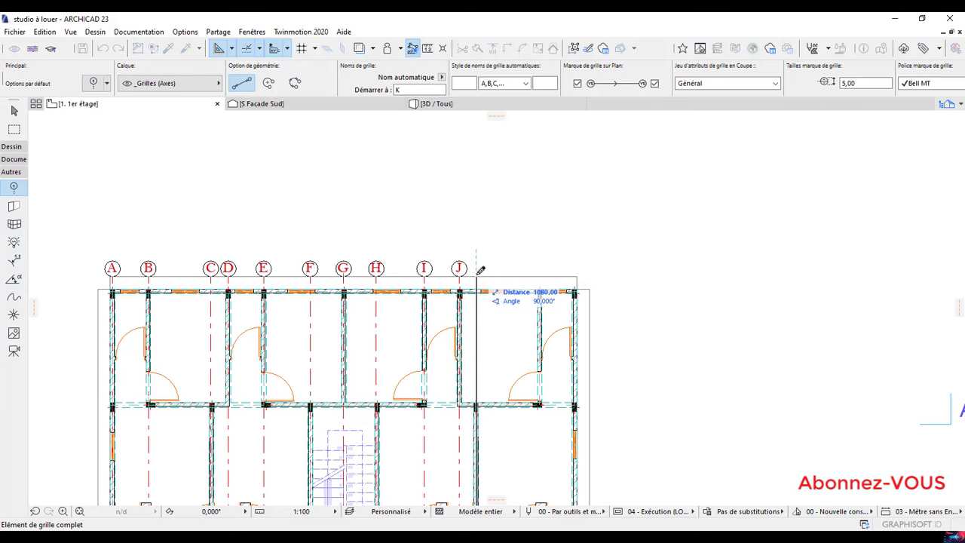
{"action": "left_click", "coordinate": [476, 275]}
{"action": "scroll", "coordinate": [541, 286], "scroll_direction": "up", "scroll_amount": 3}
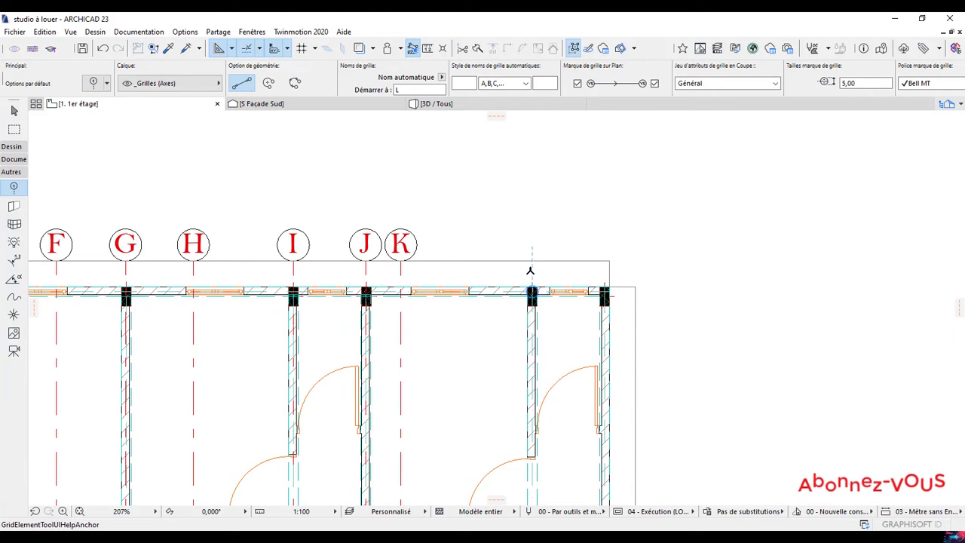
{"action": "left_click", "coordinate": [532, 259]}
{"action": "scroll", "coordinate": [507, 221], "scroll_direction": "down", "scroll_amount": 5}
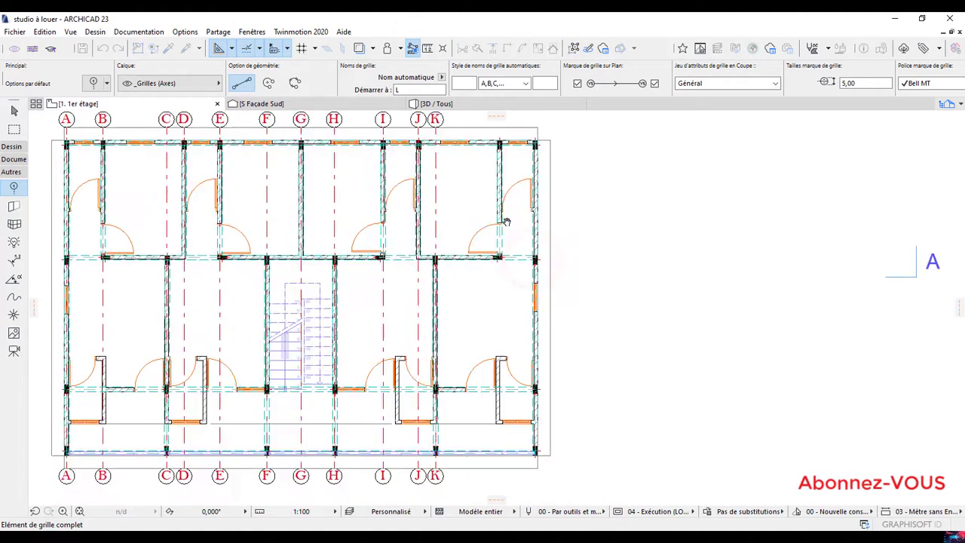
{"action": "middle_click_drag", "start_coordinate": [504, 350], "coordinate": [497, 236]}
{"action": "middle_click_drag", "start_coordinate": [492, 324], "coordinate": [490, 283]}
{"action": "scroll", "coordinate": [489, 285], "scroll_direction": "up", "scroll_amount": 4}
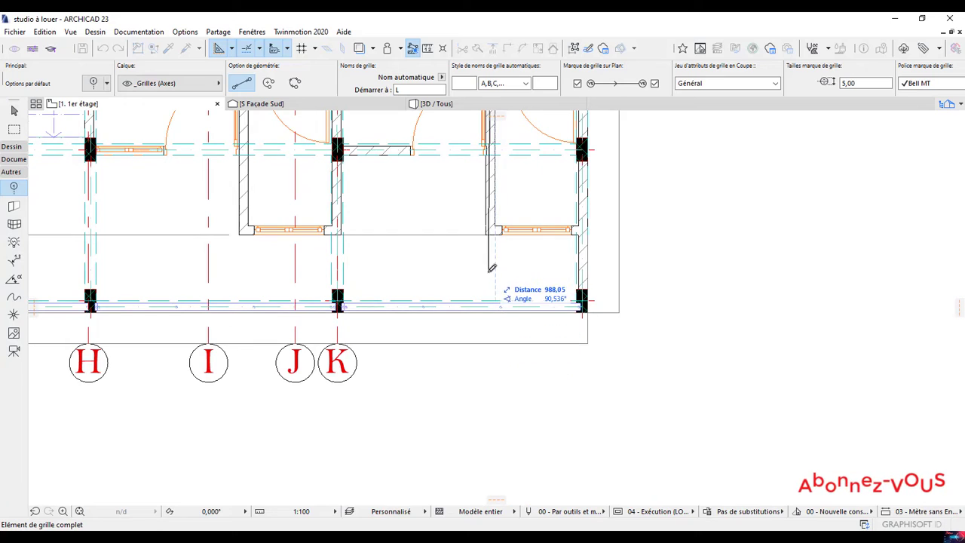
{"action": "scroll", "coordinate": [491, 229], "scroll_direction": "down", "scroll_amount": 4}
{"action": "middle_click_drag", "start_coordinate": [495, 232], "coordinate": [499, 435]}
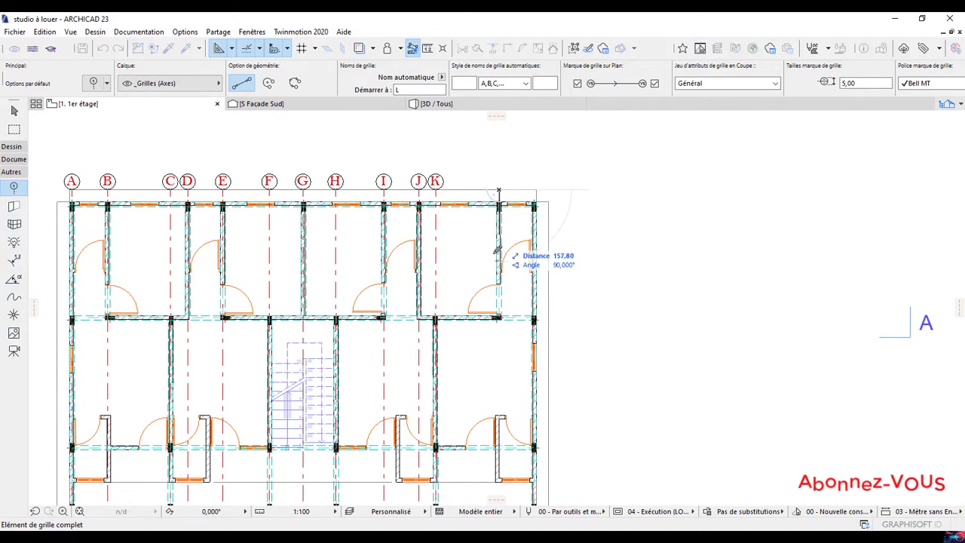
{"action": "left_click", "coordinate": [497, 249]}
Step: Place a vertical grid line through the upper facade's second-to-last column, from the upper guide line down to the lower one
{"action": "scroll", "coordinate": [500, 198], "scroll_direction": "up", "scroll_amount": 5}
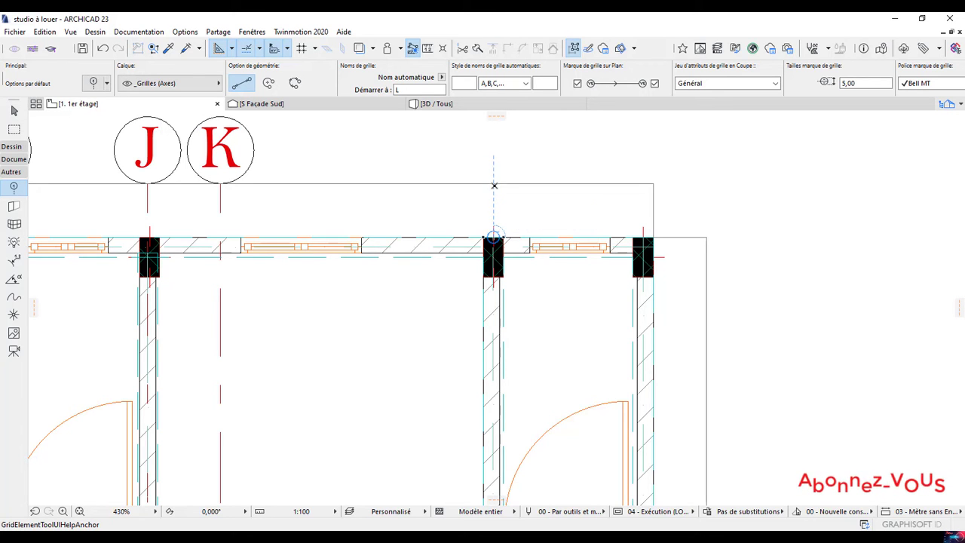
{"action": "left_click", "coordinate": [494, 185]}
{"action": "scroll", "coordinate": [496, 332], "scroll_direction": "down", "scroll_amount": 3}
{"action": "middle_click_drag", "start_coordinate": [495, 295], "coordinate": [461, 183]}
{"action": "middle_click_drag", "start_coordinate": [462, 282], "coordinate": [452, 206]}
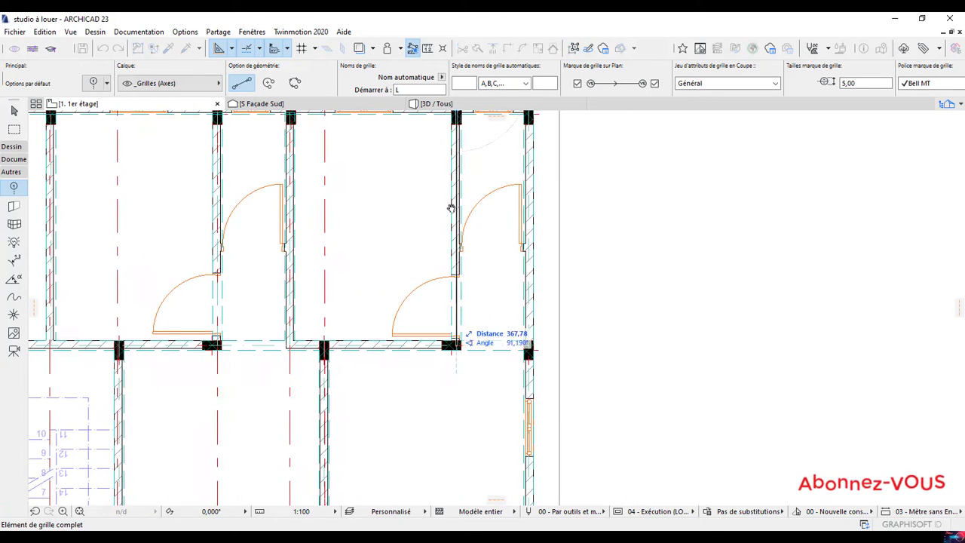
{"action": "middle_click_drag", "start_coordinate": [484, 310], "coordinate": [478, 228]}
{"action": "middle_click_drag", "start_coordinate": [452, 336], "coordinate": [491, 181]}
{"action": "middle_click_drag", "start_coordinate": [462, 276], "coordinate": [452, 167]}
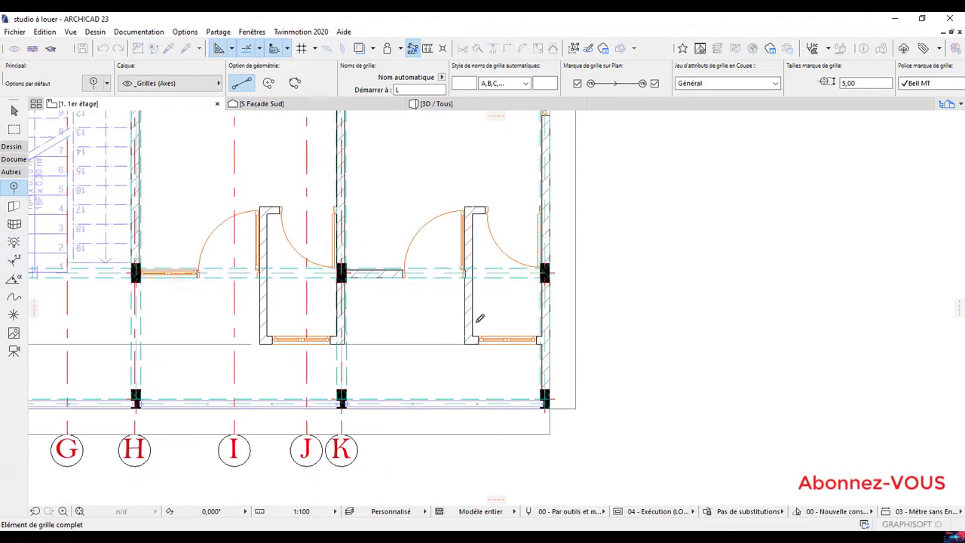
{"action": "scroll", "coordinate": [474, 315], "scroll_direction": "down", "scroll_amount": 2}
{"action": "scroll", "coordinate": [471, 382], "scroll_direction": "up", "scroll_amount": 3}
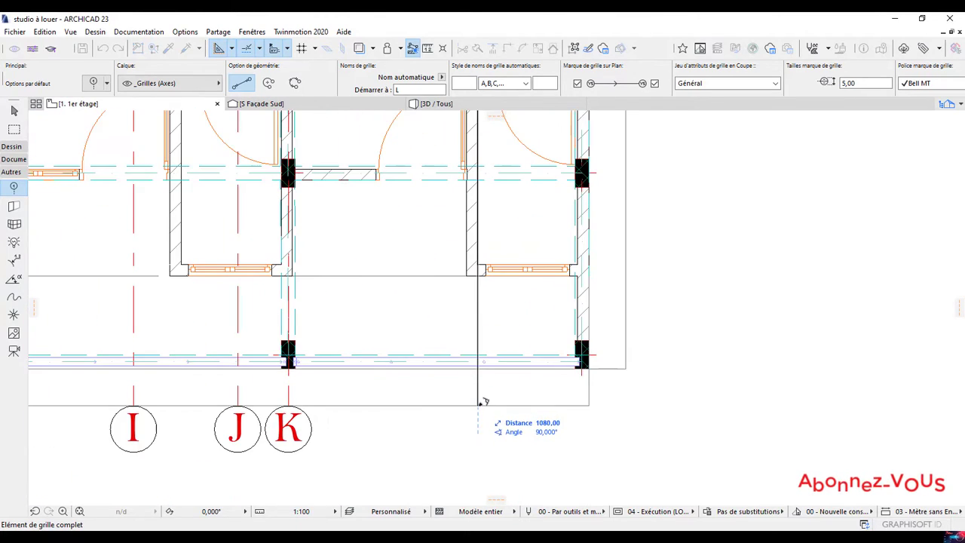
{"action": "left_click", "coordinate": [478, 401]}
Step: Place the last vertical grid line through the right facade's columns, from the lower guide line to the upper one, and end the placement
{"action": "scroll", "coordinate": [518, 326], "scroll_direction": "down", "scroll_amount": 1}
{"action": "scroll", "coordinate": [466, 351], "scroll_direction": "up", "scroll_amount": 10}
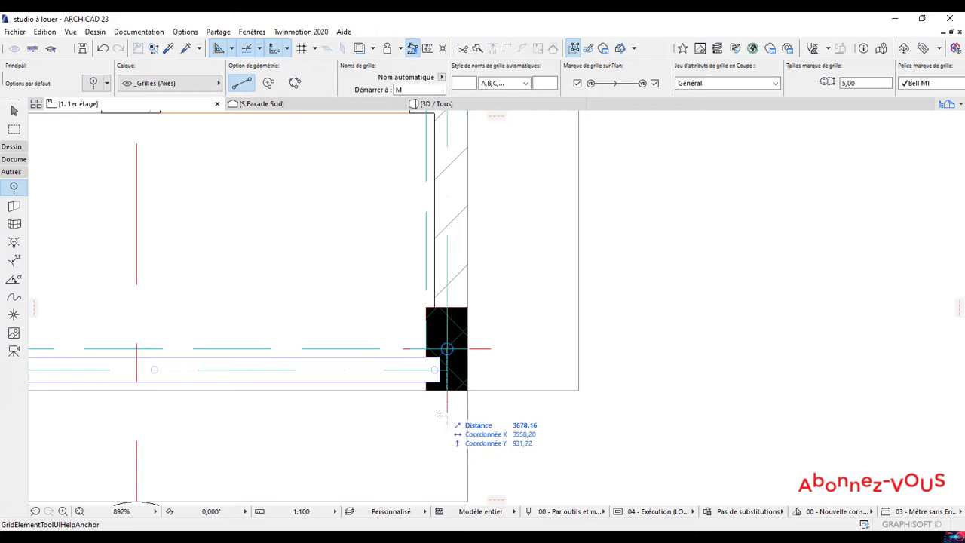
{"action": "middle_click_drag", "start_coordinate": [437, 409], "coordinate": [427, 282]}
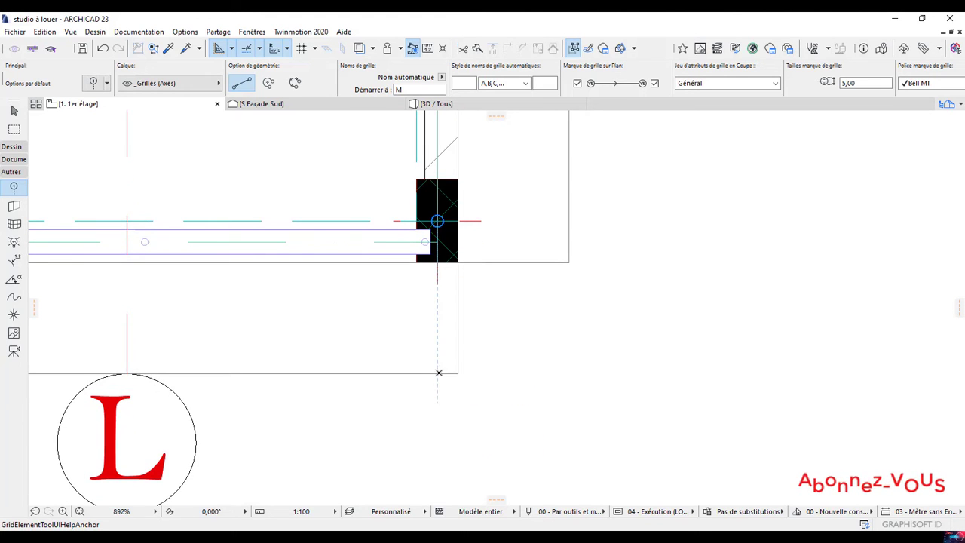
{"action": "left_click", "coordinate": [437, 374]}
{"action": "scroll", "coordinate": [437, 371], "scroll_direction": "down", "scroll_amount": 5}
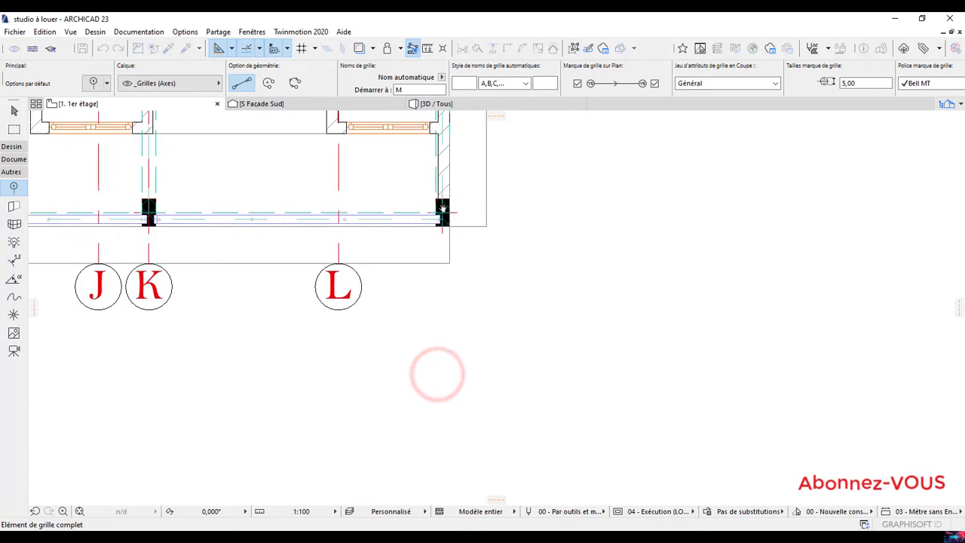
{"action": "scroll", "coordinate": [468, 248], "scroll_direction": "down", "scroll_amount": 6}
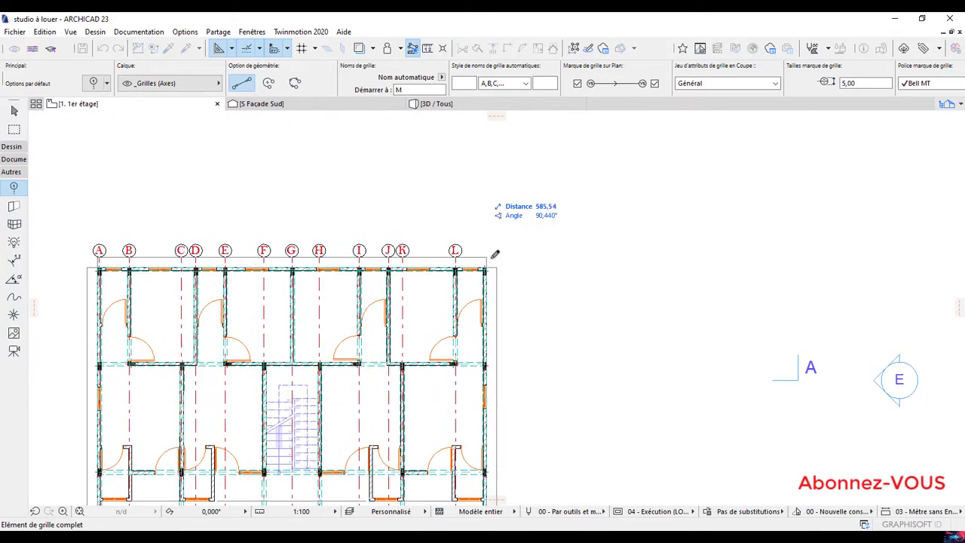
{"action": "scroll", "coordinate": [477, 274], "scroll_direction": "up", "scroll_amount": 3}
{"action": "scroll", "coordinate": [478, 274], "scroll_direction": "up", "scroll_amount": 3}
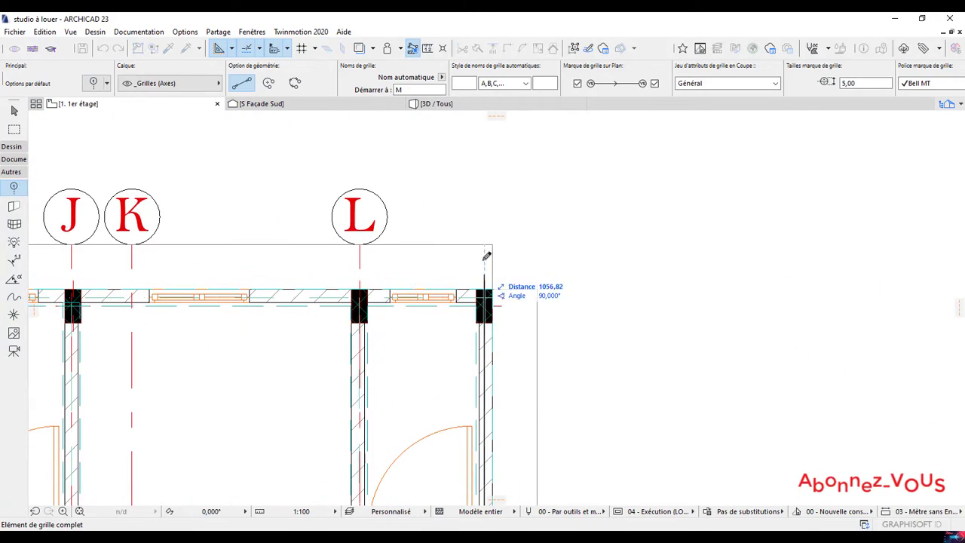
{"action": "left_click", "coordinate": [486, 242]}
{"action": "scroll", "coordinate": [484, 245], "scroll_direction": "down", "scroll_amount": 5}
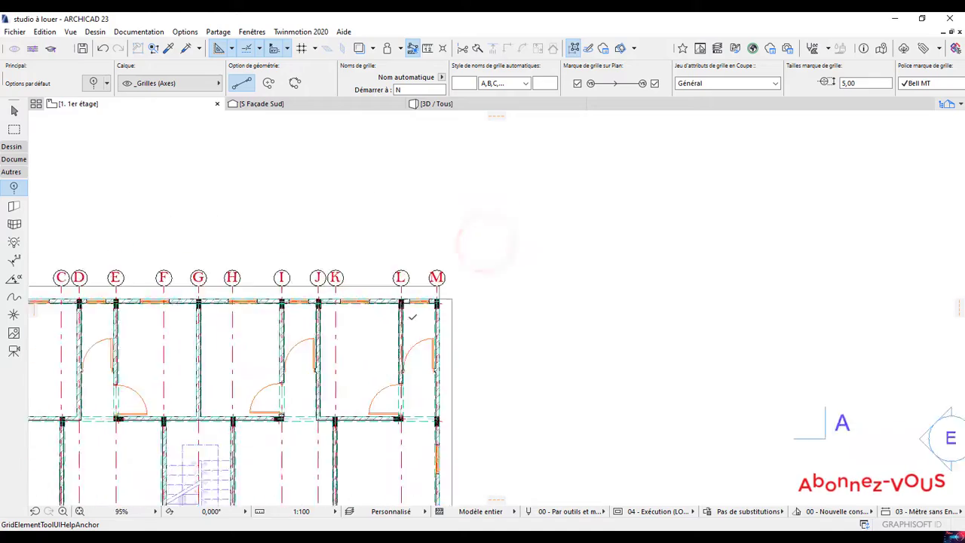
{"action": "scroll", "coordinate": [317, 309], "scroll_direction": "up", "scroll_amount": 4}
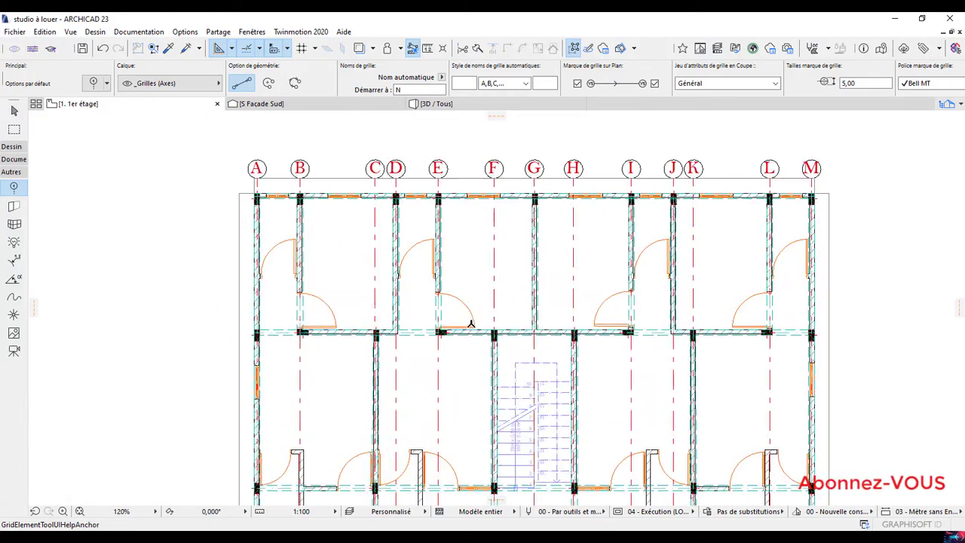
{"action": "key", "text": "Escape"}
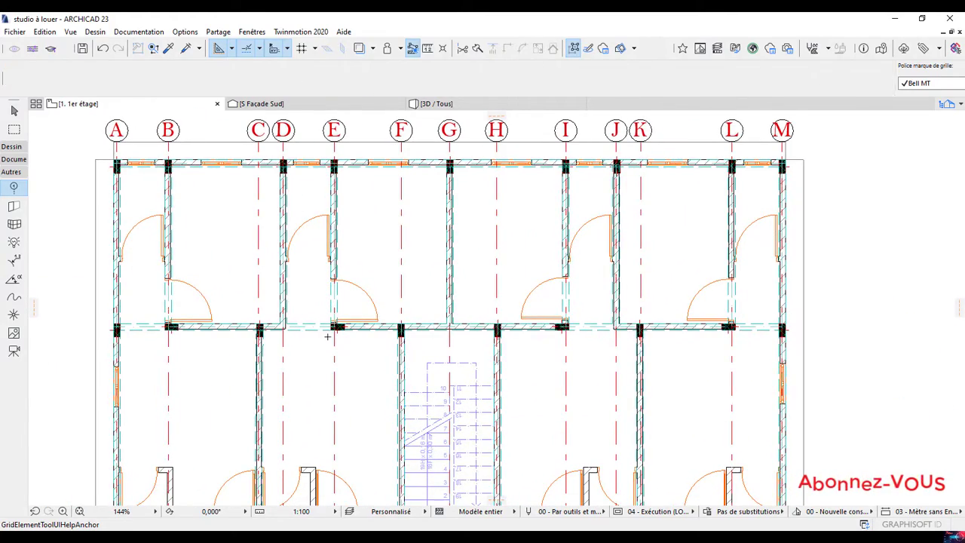
Step: Set the default grid element's automatic naming style to 1,2,3,... starting at 1
{"action": "scroll", "coordinate": [335, 297], "scroll_direction": "down", "scroll_amount": 4}
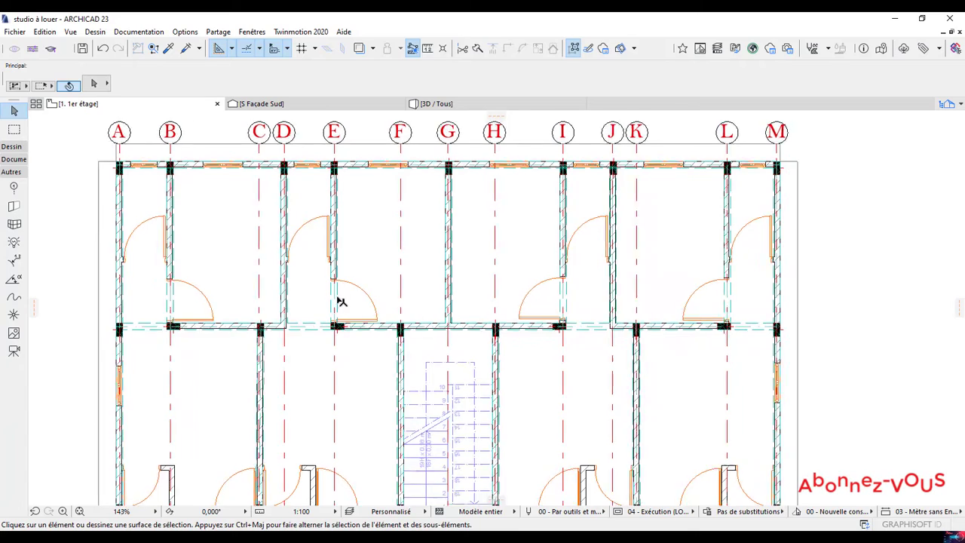
{"action": "scroll", "coordinate": [365, 288], "scroll_direction": "up", "scroll_amount": 3}
{"action": "middle_click_drag", "start_coordinate": [363, 285], "coordinate": [357, 259]}
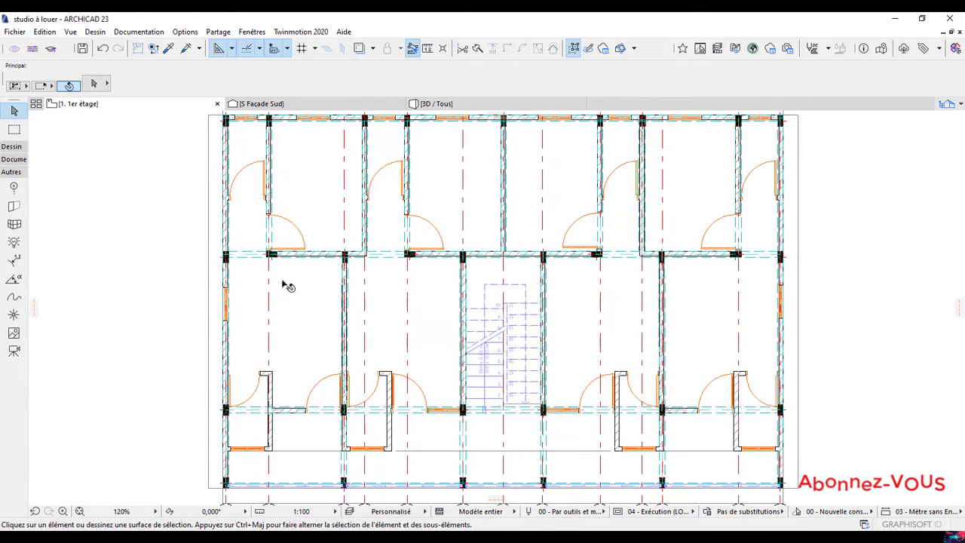
{"action": "left_click", "coordinate": [14, 188]}
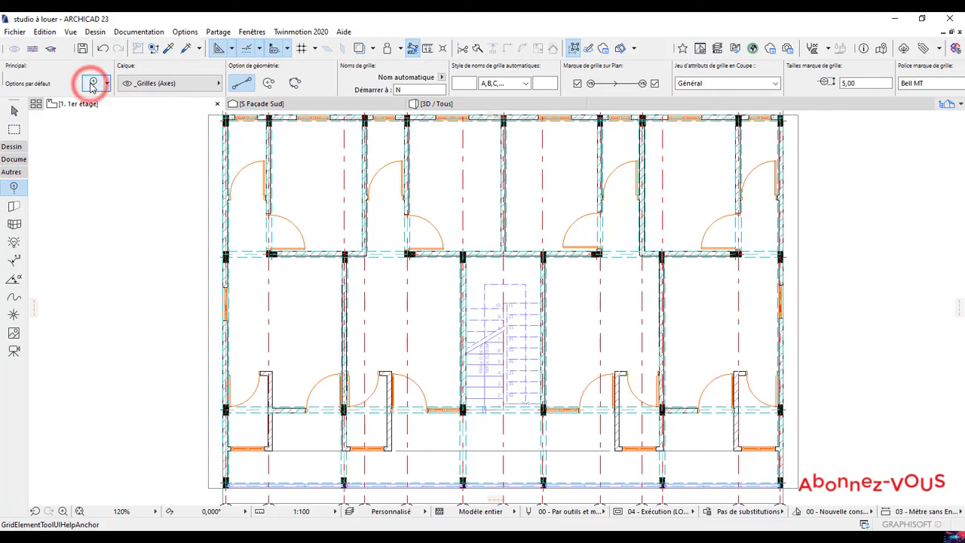
{"action": "left_click", "coordinate": [91, 85]}
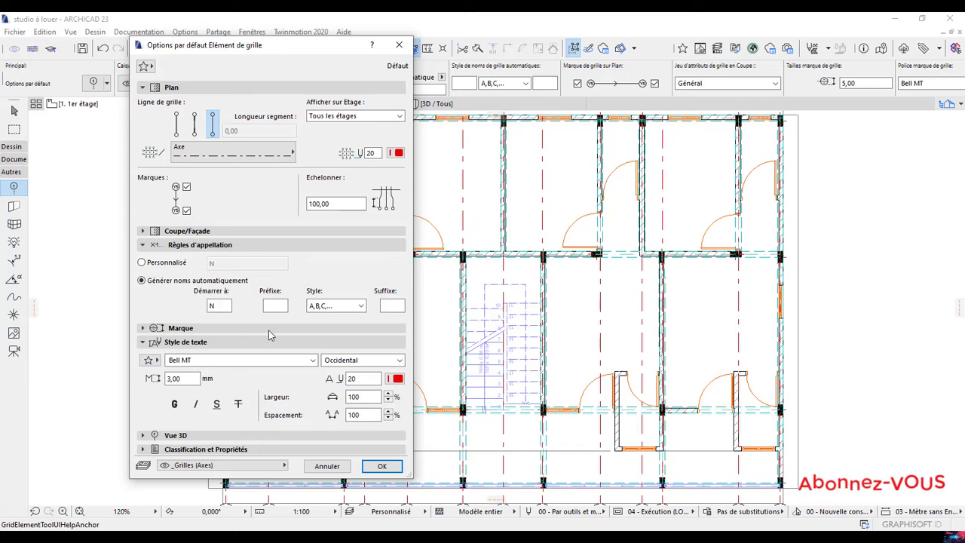
{"action": "left_click", "coordinate": [361, 307]}
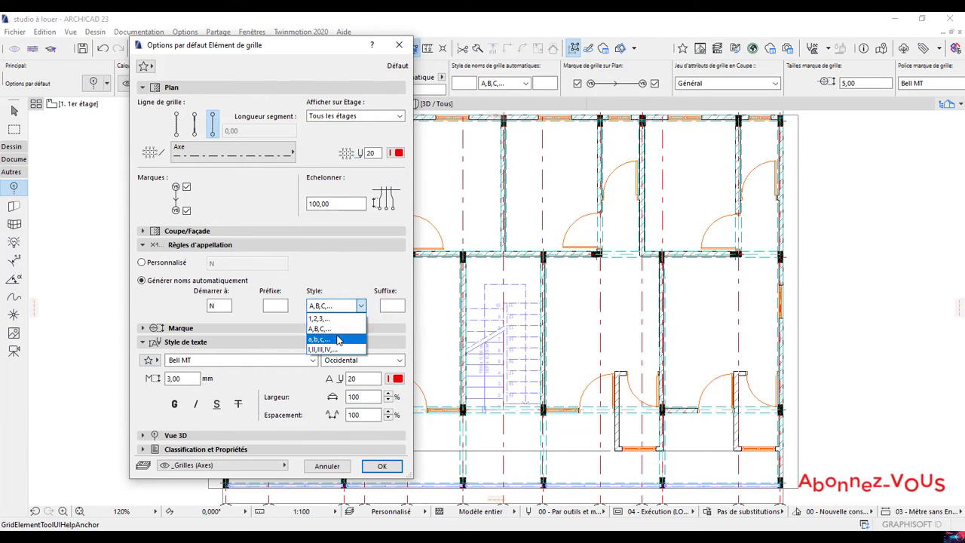
{"action": "left_click", "coordinate": [330, 318]}
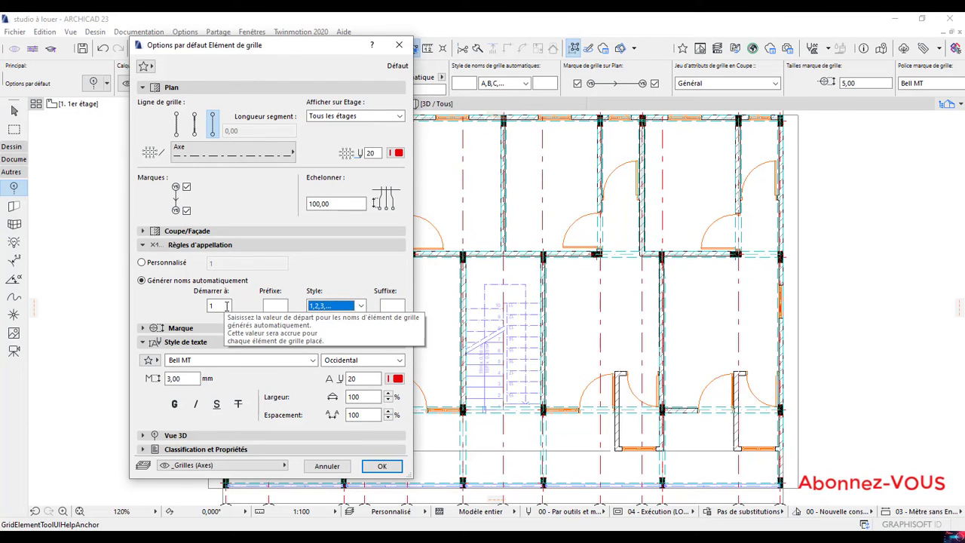
{"action": "left_click", "coordinate": [384, 467]}
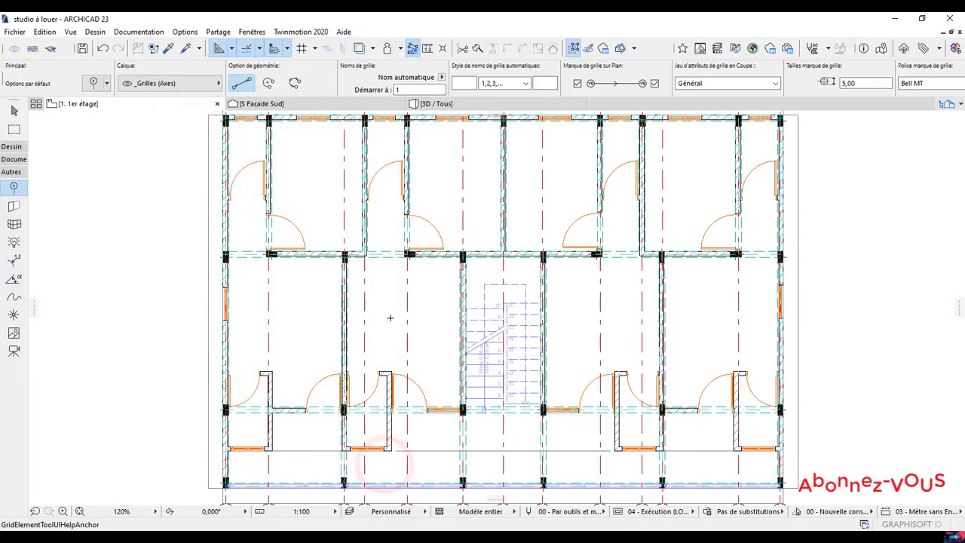
Step: Place a horizontal grid line through the upper facade's columns, from the plan's left guide line to the right one
{"action": "middle_click_drag", "start_coordinate": [405, 276], "coordinate": [322, 308]}
{"action": "scroll", "coordinate": [415, 336], "scroll_direction": "down", "scroll_amount": 2}
{"action": "scroll", "coordinate": [203, 216], "scroll_direction": "up", "scroll_amount": 10}
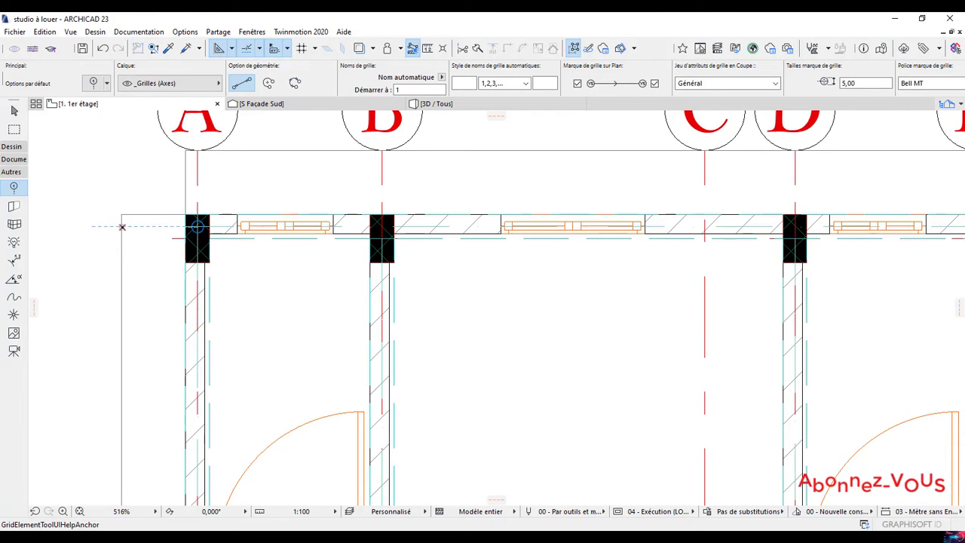
{"action": "left_click", "coordinate": [122, 226]}
{"action": "scroll", "coordinate": [608, 248], "scroll_direction": "down", "scroll_amount": 8}
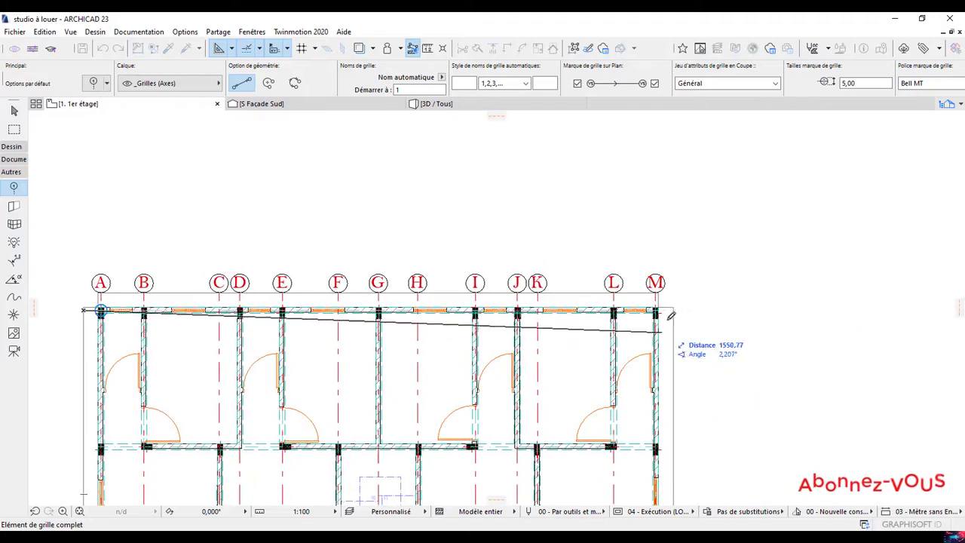
{"action": "scroll", "coordinate": [671, 315], "scroll_direction": "up", "scroll_amount": 5}
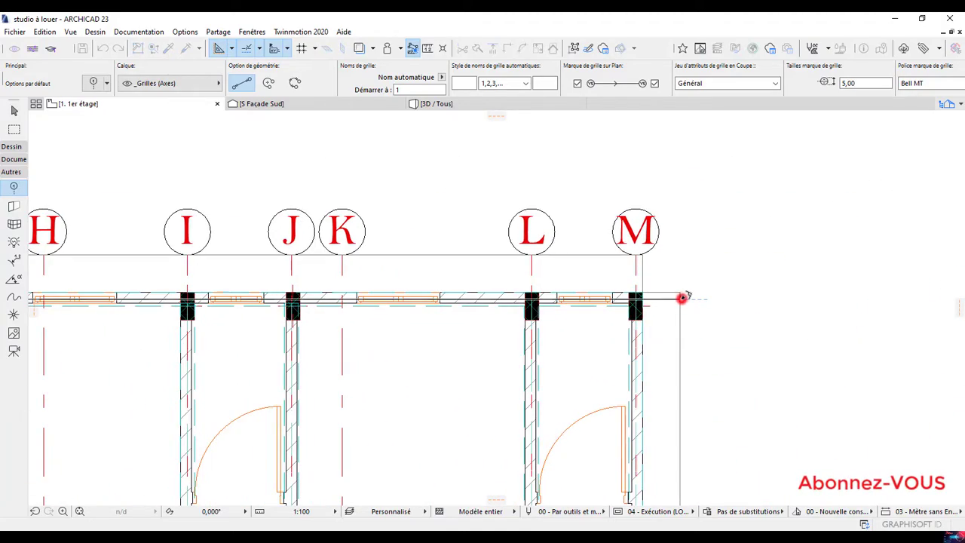
{"action": "left_click", "coordinate": [682, 298]}
Step: Place a horizontal grid line along the wall axis through the second row of columns, from the left guide line to the right one
{"action": "scroll", "coordinate": [682, 298], "scroll_direction": "down", "scroll_amount": 10}
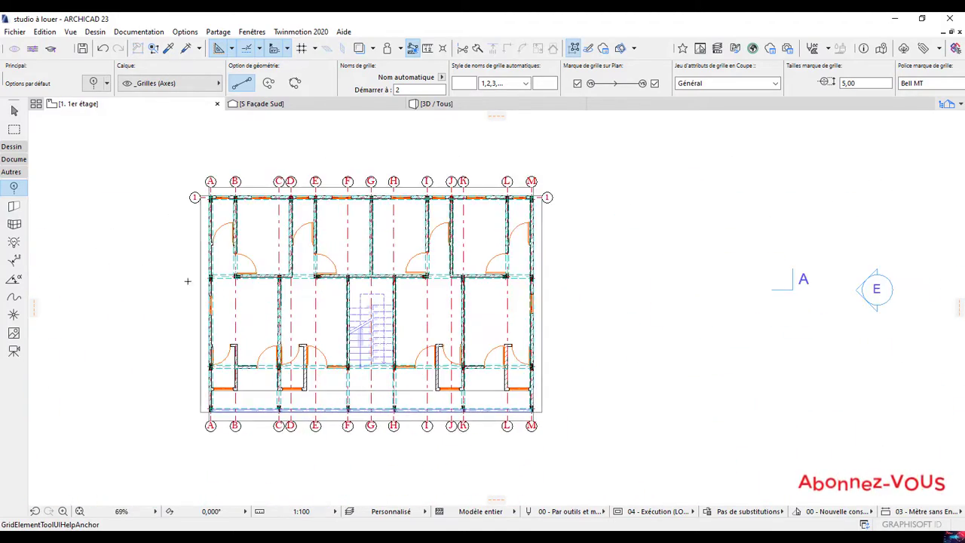
{"action": "scroll", "coordinate": [195, 278], "scroll_direction": "up", "scroll_amount": 6}
{"action": "scroll", "coordinate": [247, 280], "scroll_direction": "up", "scroll_amount": 4}
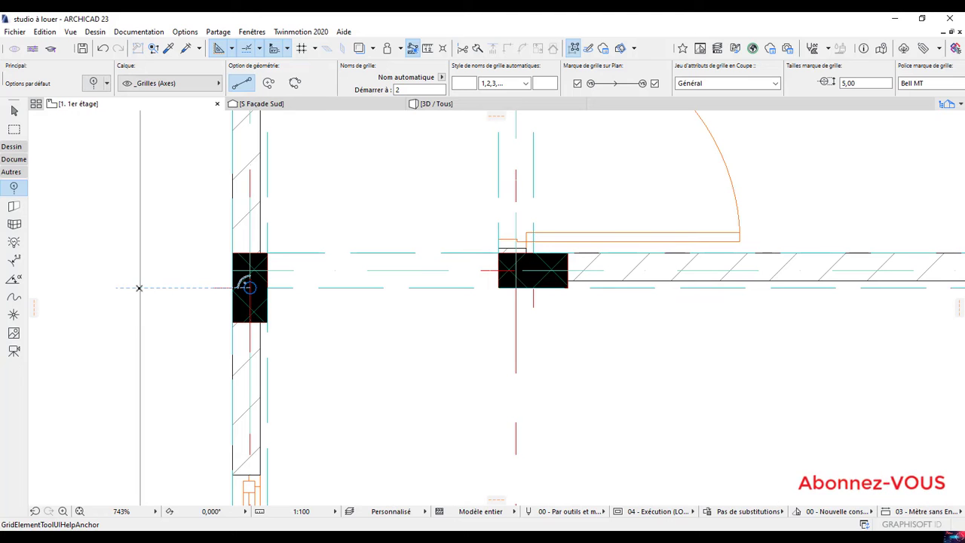
{"action": "left_click", "coordinate": [139, 287]}
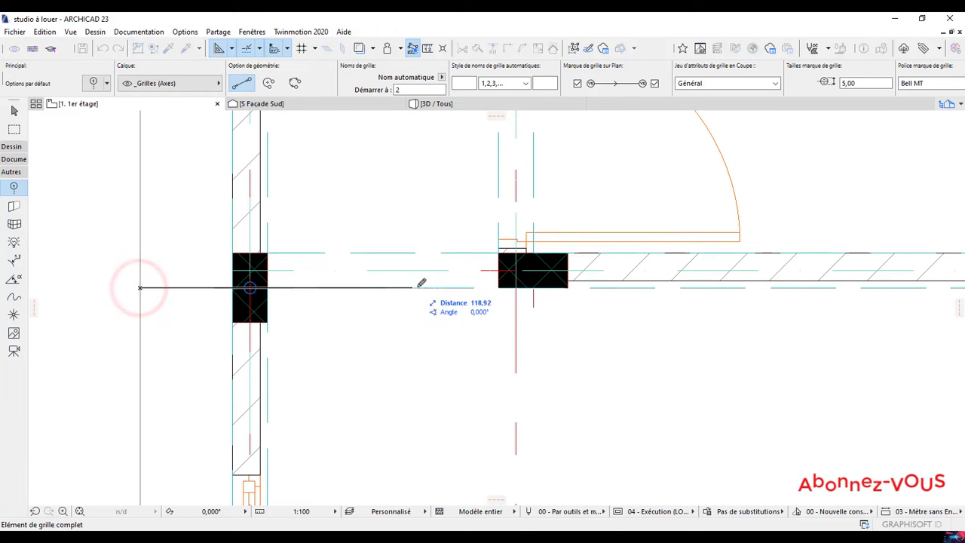
{"action": "left_click", "coordinate": [214, 287]}
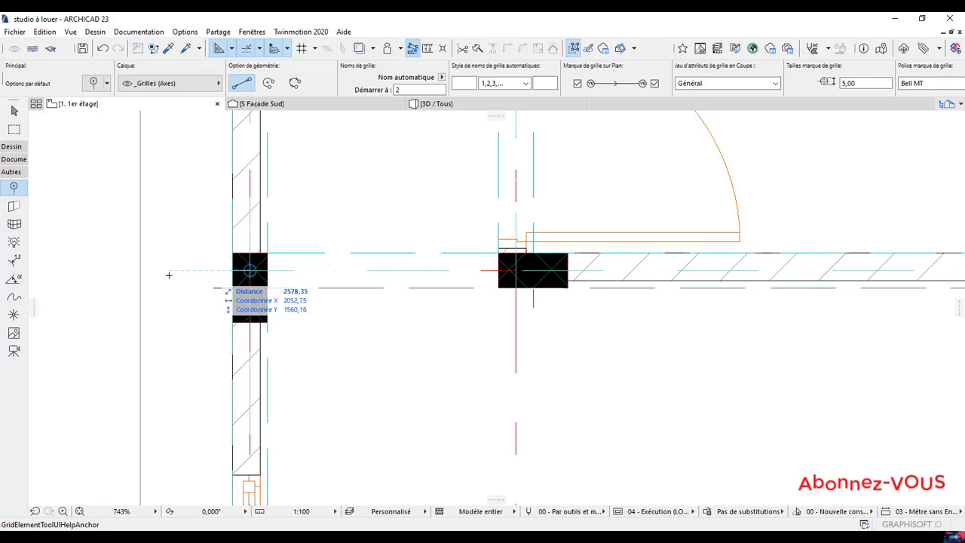
{"action": "left_click", "coordinate": [142, 270]}
{"action": "scroll", "coordinate": [645, 259], "scroll_direction": "down", "scroll_amount": 6}
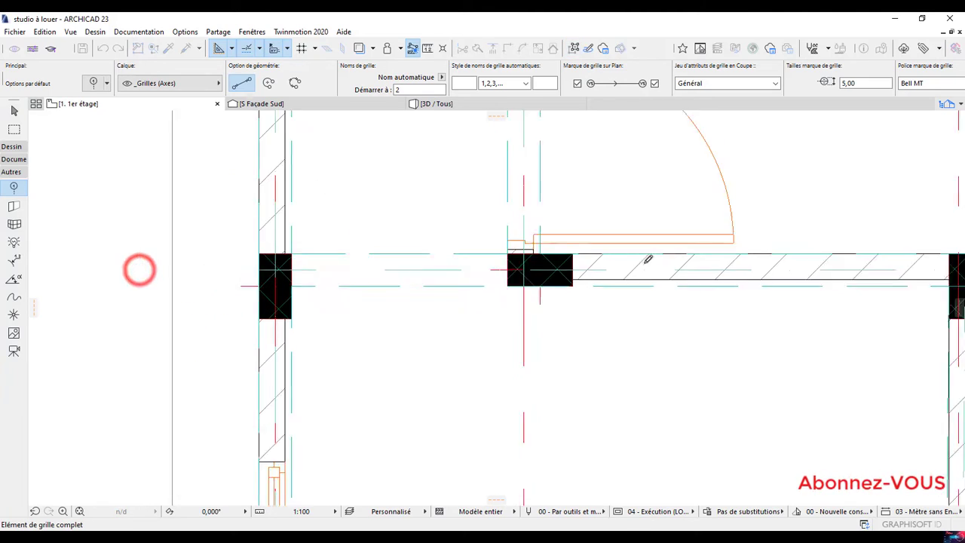
{"action": "scroll", "coordinate": [622, 344], "scroll_direction": "down", "scroll_amount": 3}
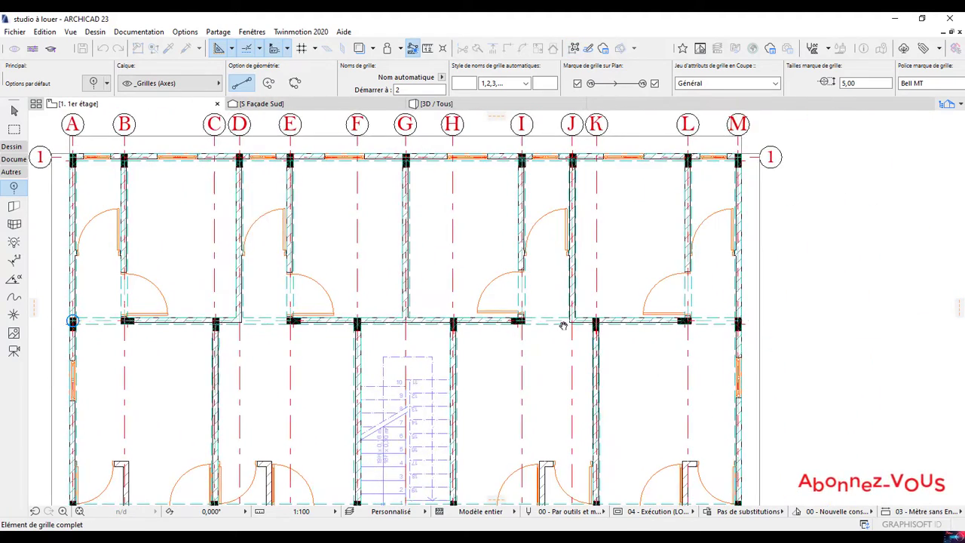
{"action": "scroll", "coordinate": [573, 320], "scroll_direction": "up", "scroll_amount": 6}
{"action": "scroll", "coordinate": [569, 310], "scroll_direction": "up", "scroll_amount": 1}
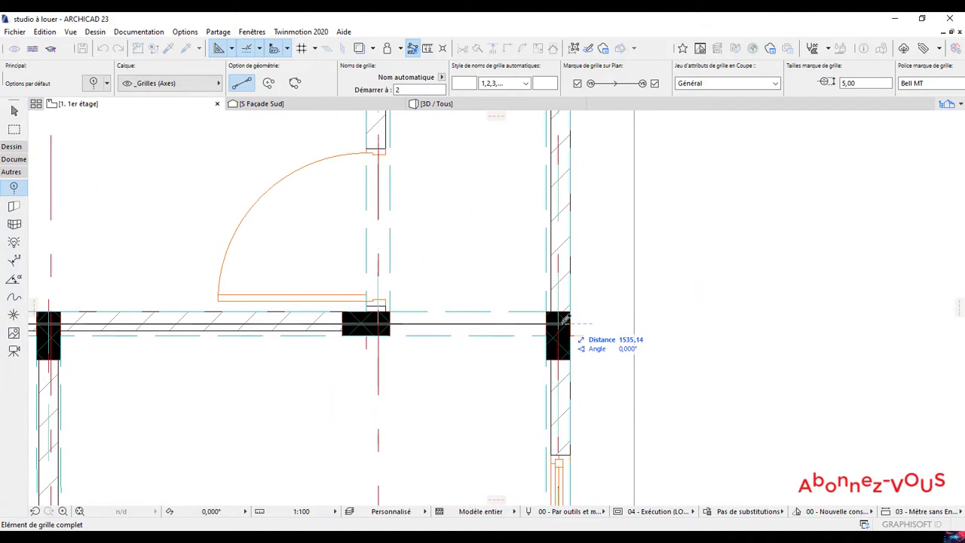
{"action": "left_click", "coordinate": [635, 323]}
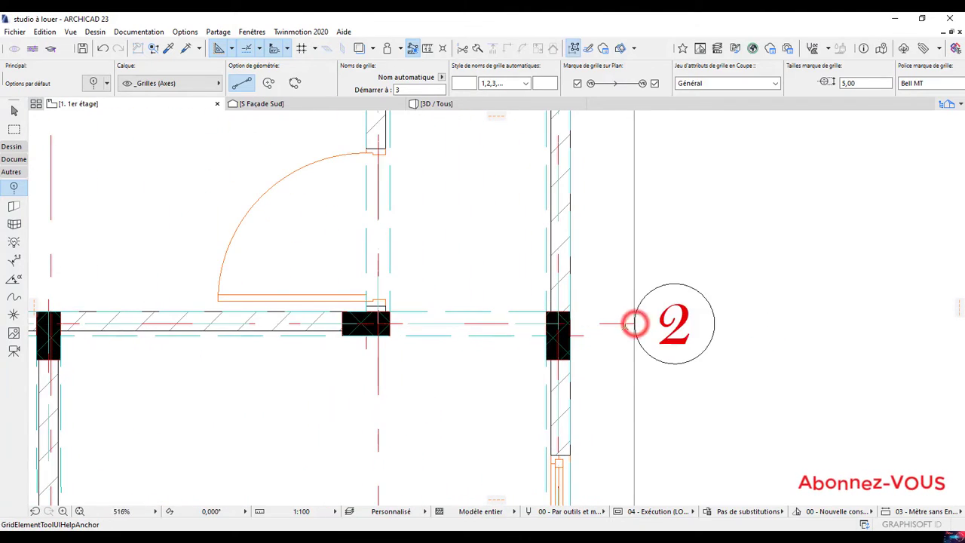
Step: Place a horizontal grid line through the third row of columns, below the staircase, from the left guide line to the right one
{"action": "scroll", "coordinate": [539, 352], "scroll_direction": "down", "scroll_amount": 3}
{"action": "scroll", "coordinate": [481, 365], "scroll_direction": "down", "scroll_amount": 3}
{"action": "scroll", "coordinate": [205, 258], "scroll_direction": "up", "scroll_amount": 6}
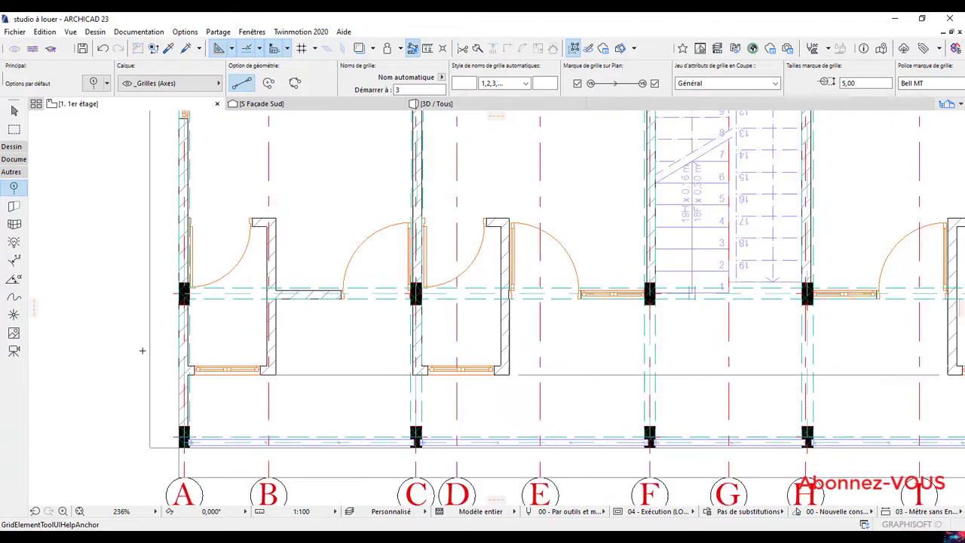
{"action": "scroll", "coordinate": [197, 275], "scroll_direction": "up", "scroll_amount": 5}
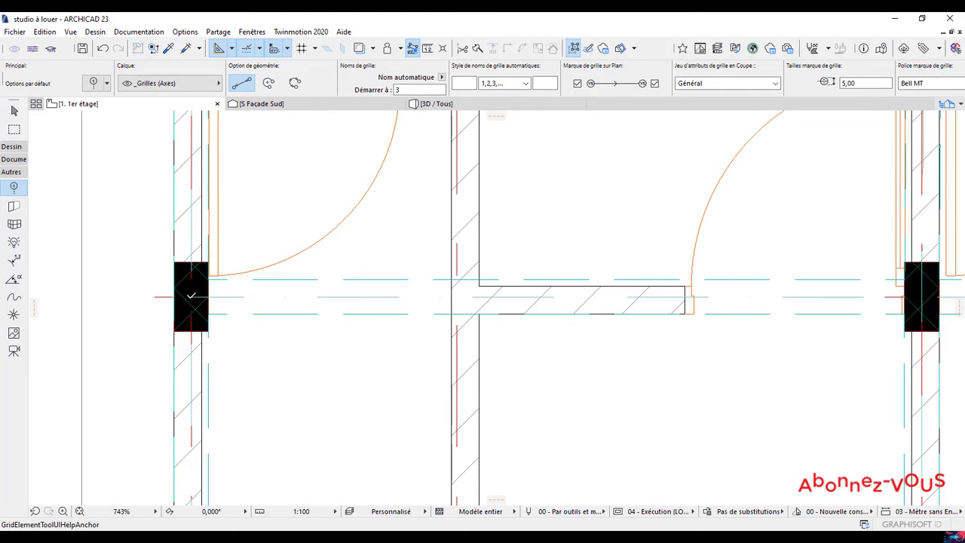
{"action": "left_click", "coordinate": [83, 295]}
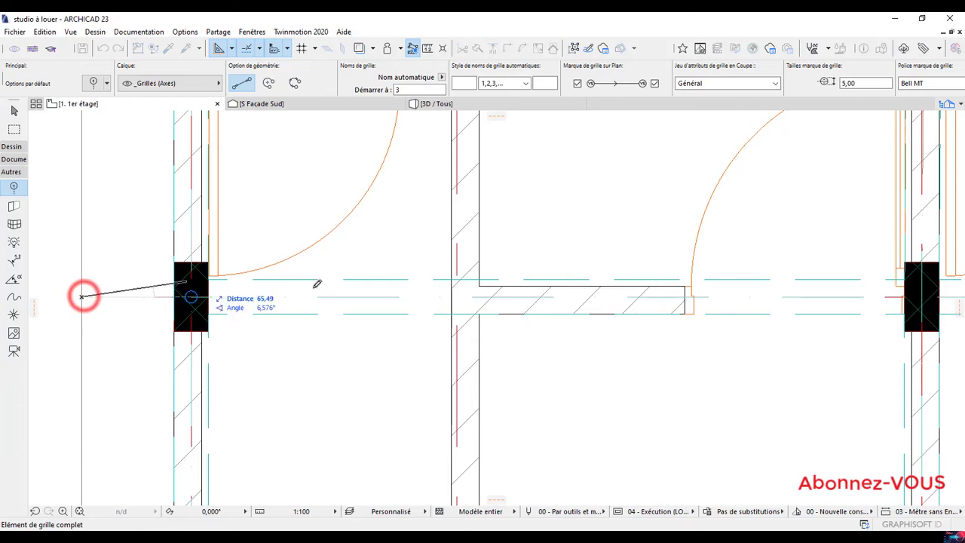
{"action": "scroll", "coordinate": [317, 282], "scroll_direction": "down", "scroll_amount": 6}
{"action": "scroll", "coordinate": [405, 319], "scroll_direction": "up", "scroll_amount": 6}
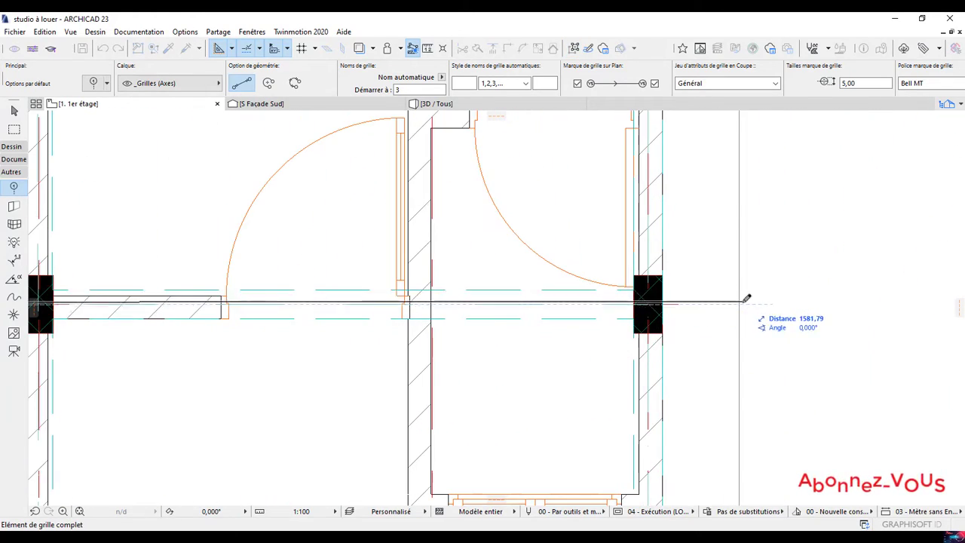
{"action": "left_click", "coordinate": [741, 298]}
Step: Place the last horizontal grid line along the railing axis through the lower facade's columns, between the side guide lines, and end the placement
{"action": "scroll", "coordinate": [314, 366], "scroll_direction": "down", "scroll_amount": 3}
{"action": "scroll", "coordinate": [315, 365], "scroll_direction": "down", "scroll_amount": 3}
{"action": "middle_click_drag", "start_coordinate": [270, 368], "coordinate": [445, 354]}
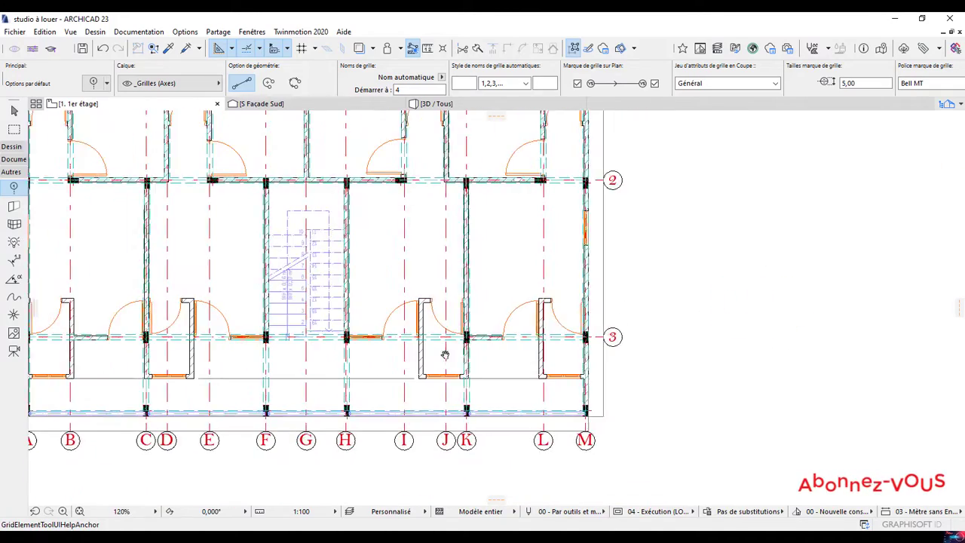
{"action": "middle_click_drag", "start_coordinate": [336, 355], "coordinate": [575, 355]}
{"action": "middle_click_drag", "start_coordinate": [394, 361], "coordinate": [439, 352]}
{"action": "scroll", "coordinate": [313, 333], "scroll_direction": "up", "scroll_amount": 8}
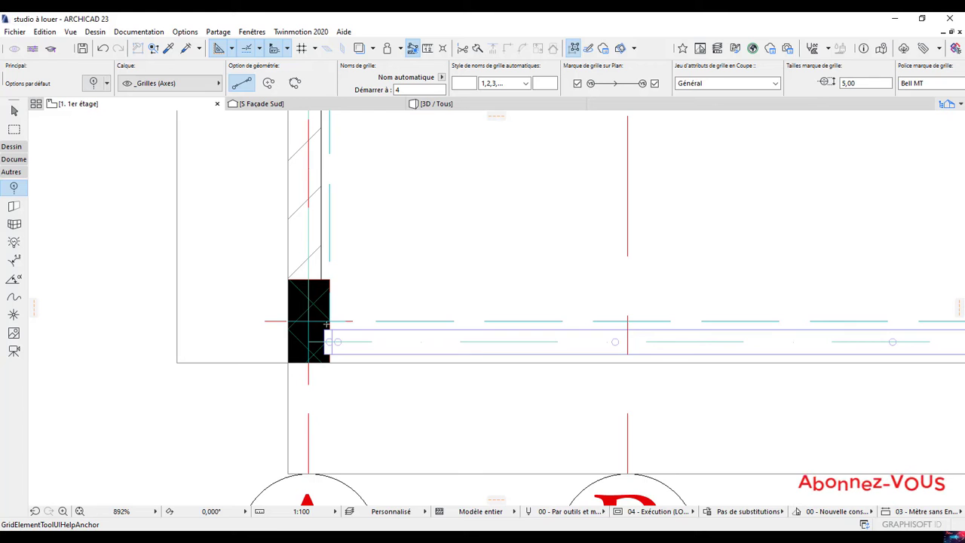
{"action": "scroll", "coordinate": [327, 343], "scroll_direction": "up", "scroll_amount": 2}
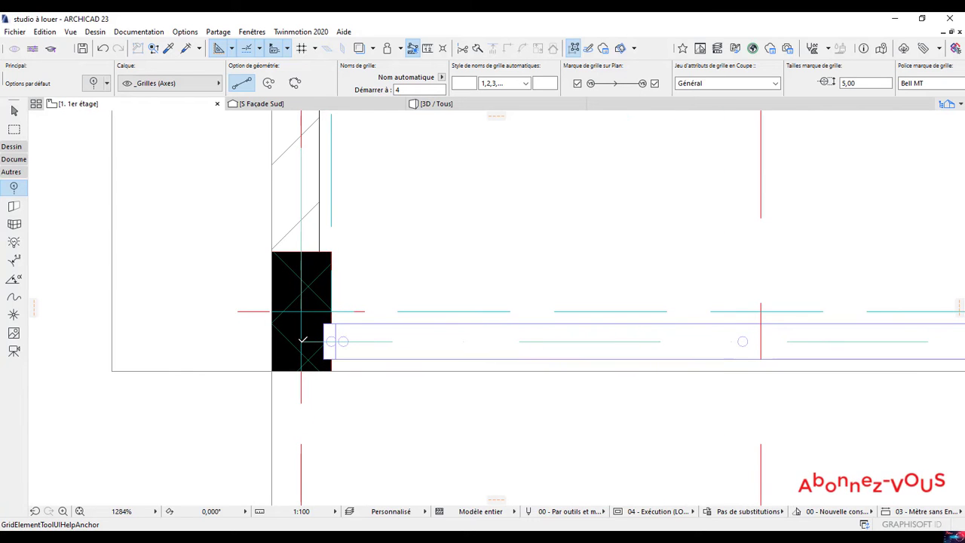
{"action": "left_click", "coordinate": [301, 340]}
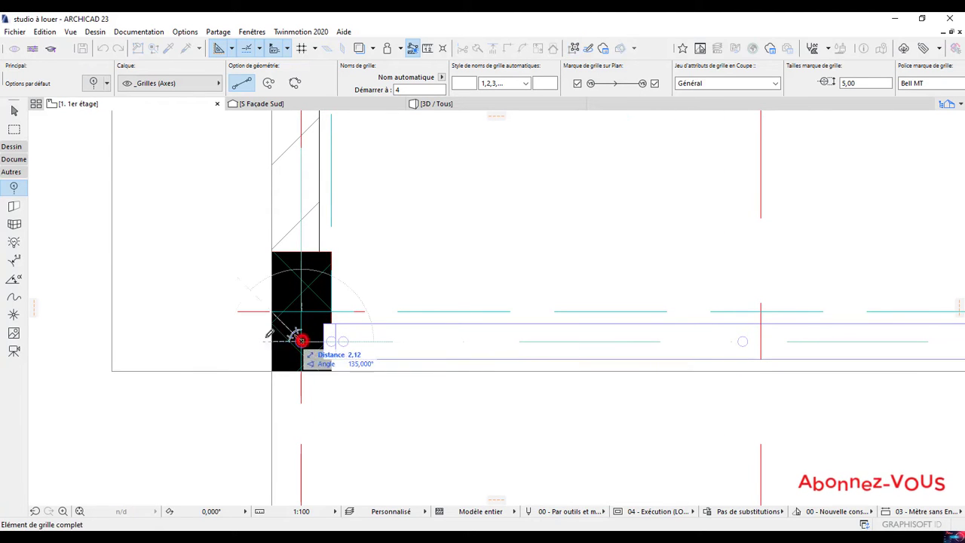
{"action": "key", "text": "Escape"}
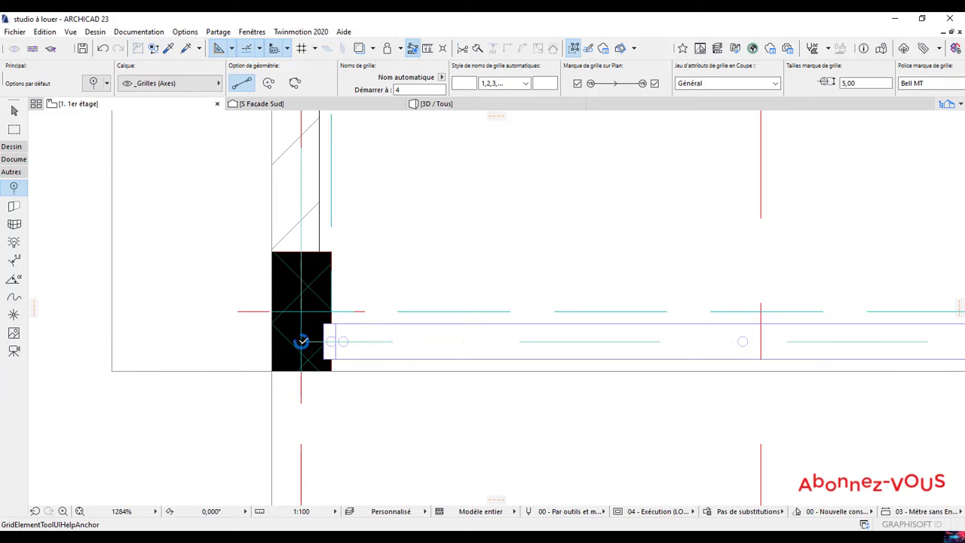
{"action": "left_click", "coordinate": [111, 343]}
{"action": "scroll", "coordinate": [111, 342], "scroll_direction": "down", "scroll_amount": 6}
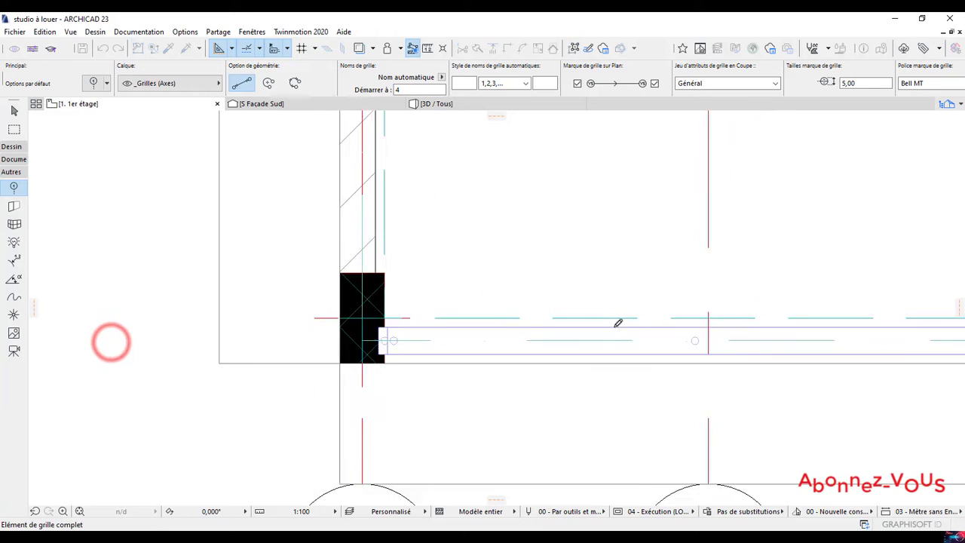
{"action": "scroll", "coordinate": [866, 343], "scroll_direction": "up", "scroll_amount": 6}
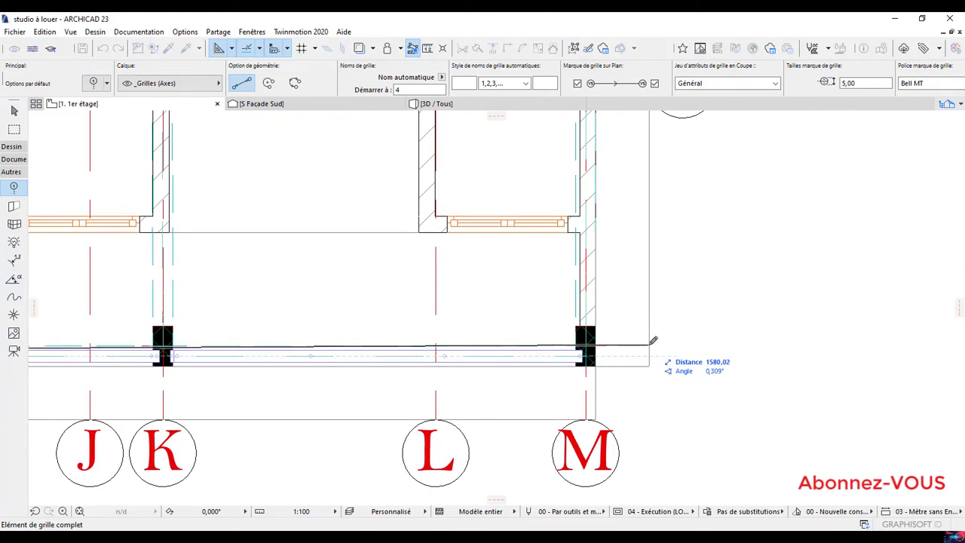
{"action": "left_click", "coordinate": [651, 351]}
{"action": "scroll", "coordinate": [646, 352], "scroll_direction": "down", "scroll_amount": 5}
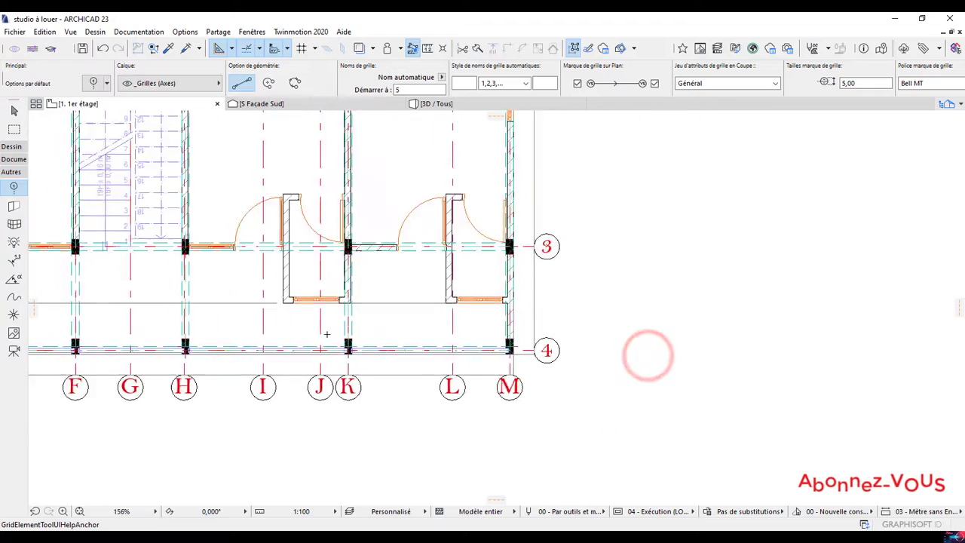
{"action": "middle_click_drag", "start_coordinate": [527, 390], "coordinate": [323, 359]}
{"action": "key", "text": "Escape"}
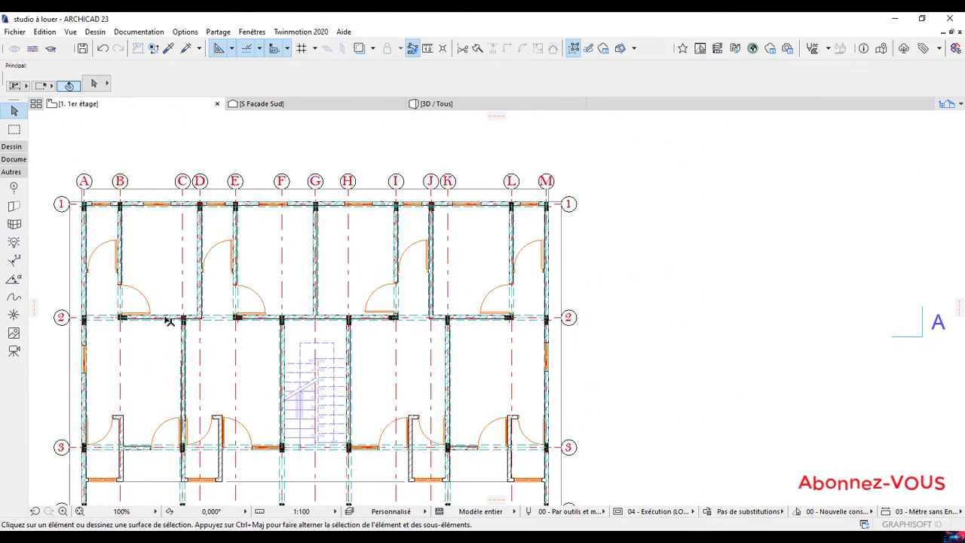
Step: Examine the lettered and numbered grid lines and their markers around the whole first-floor plan
{"action": "scroll", "coordinate": [417, 354], "scroll_direction": "down", "scroll_amount": 5}
{"action": "middle_click_drag", "start_coordinate": [419, 374], "coordinate": [365, 336]}
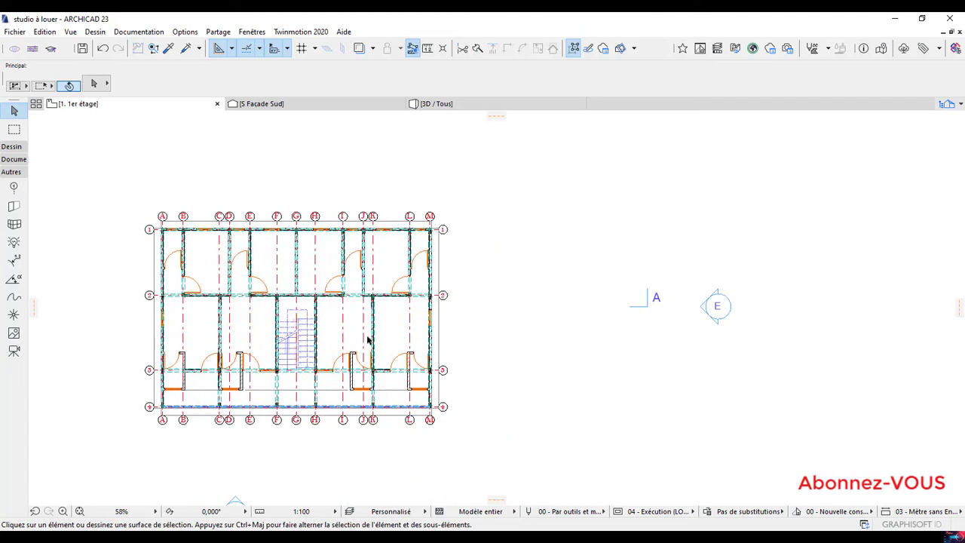
{"action": "middle_click_drag", "start_coordinate": [377, 379], "coordinate": [317, 316]}
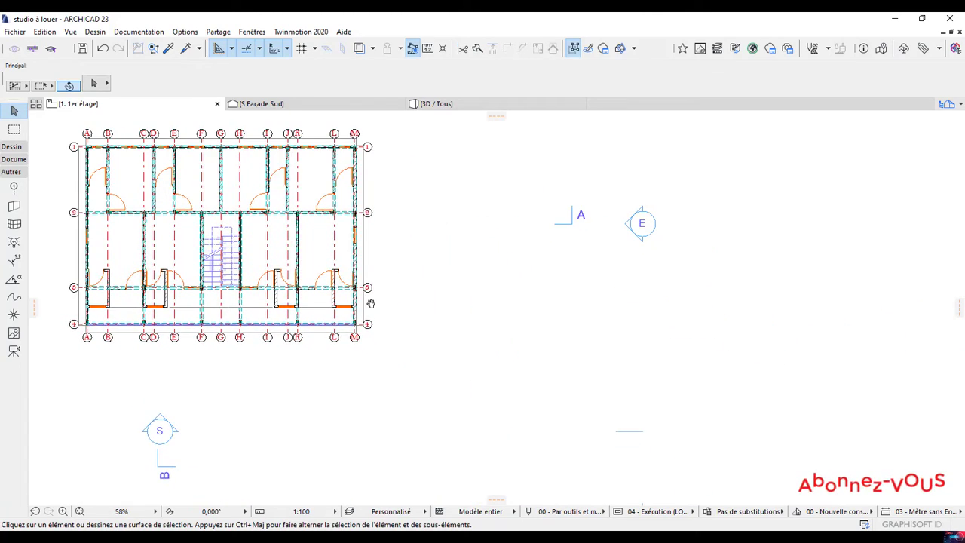
{"action": "middle_click_drag", "start_coordinate": [371, 303], "coordinate": [351, 377]}
{"action": "mouse_move", "coordinate": [291, 304]}
{"action": "middle_mouse_down"}
{"action": "mouse_move", "coordinate": [321, 370]}
{"action": "mouse_move", "coordinate": [456, 408]}
{"action": "middle_mouse_up"}
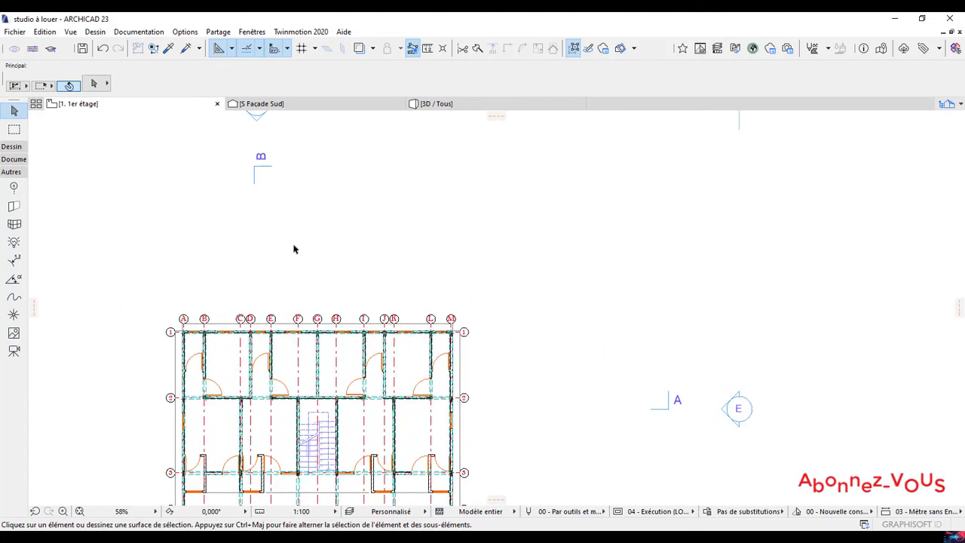
{"action": "scroll", "coordinate": [315, 272], "scroll_direction": "up", "scroll_amount": 7}
{"action": "middle_click_drag", "start_coordinate": [314, 291], "coordinate": [386, 318]}
{"action": "scroll", "coordinate": [380, 317], "scroll_direction": "down", "scroll_amount": 2}
{"action": "middle_click_drag", "start_coordinate": [321, 321], "coordinate": [343, 313]}
{"action": "scroll", "coordinate": [347, 298], "scroll_direction": "down", "scroll_amount": 3}
{"action": "middle_click_drag", "start_coordinate": [354, 281], "coordinate": [401, 189]}
{"action": "scroll", "coordinate": [304, 381], "scroll_direction": "up", "scroll_amount": 3}
{"action": "scroll", "coordinate": [183, 416], "scroll_direction": "up", "scroll_amount": 2}
{"action": "middle_click_drag", "start_coordinate": [254, 402], "coordinate": [356, 355]}
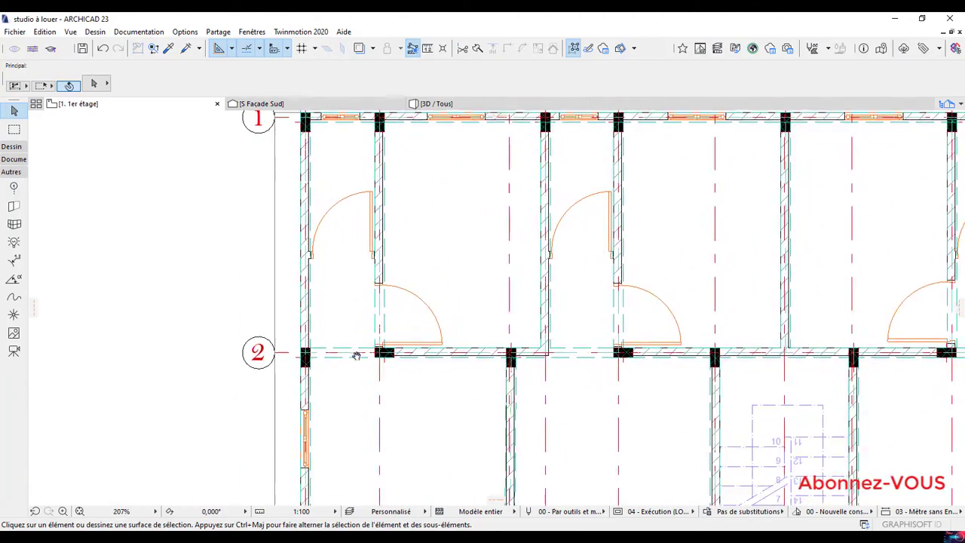
Step: Inspect the row 2 grid marker at the outer wall and the overall layout of the lettered and numbered grid lines
{"action": "scroll", "coordinate": [301, 354], "scroll_direction": "up", "scroll_amount": 3}
{"action": "scroll", "coordinate": [270, 376], "scroll_direction": "down", "scroll_amount": 3}
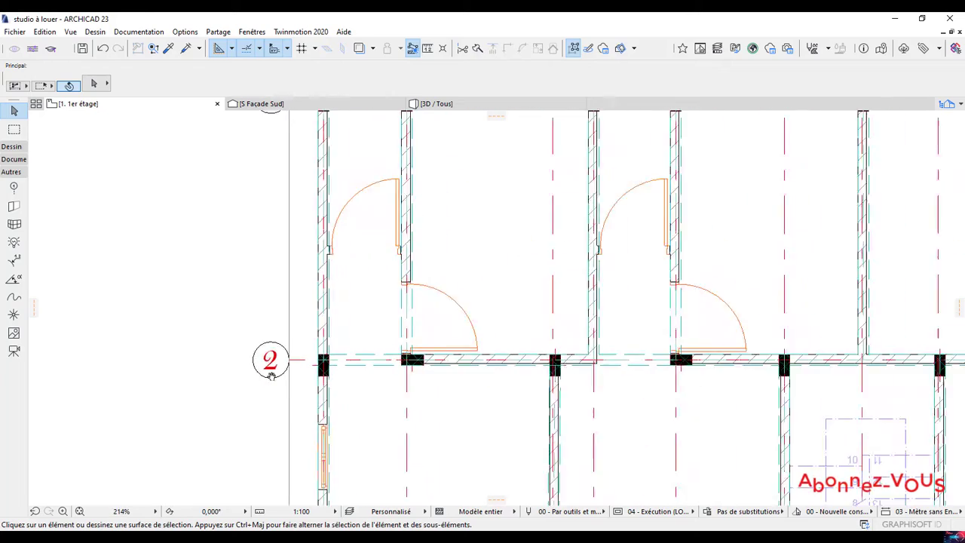
{"action": "middle_click_drag", "start_coordinate": [271, 376], "coordinate": [288, 261]}
{"action": "scroll", "coordinate": [269, 427], "scroll_direction": "down", "scroll_amount": 5}
{"action": "middle_click_drag", "start_coordinate": [326, 309], "coordinate": [379, 170]}
{"action": "middle_click_drag", "start_coordinate": [370, 372], "coordinate": [327, 493]}
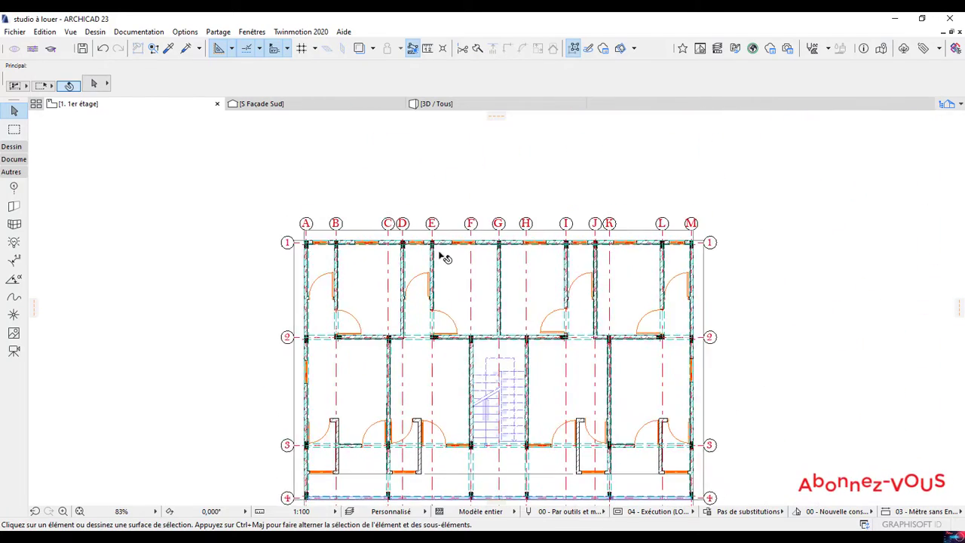
Step: Place a trial horizontal grid line with automatic naming in the empty area above the first-floor plan
{"action": "middle_click_drag", "start_coordinate": [521, 175], "coordinate": [388, 333]}
{"action": "middle_click_drag", "start_coordinate": [280, 301], "coordinate": [290, 310]}
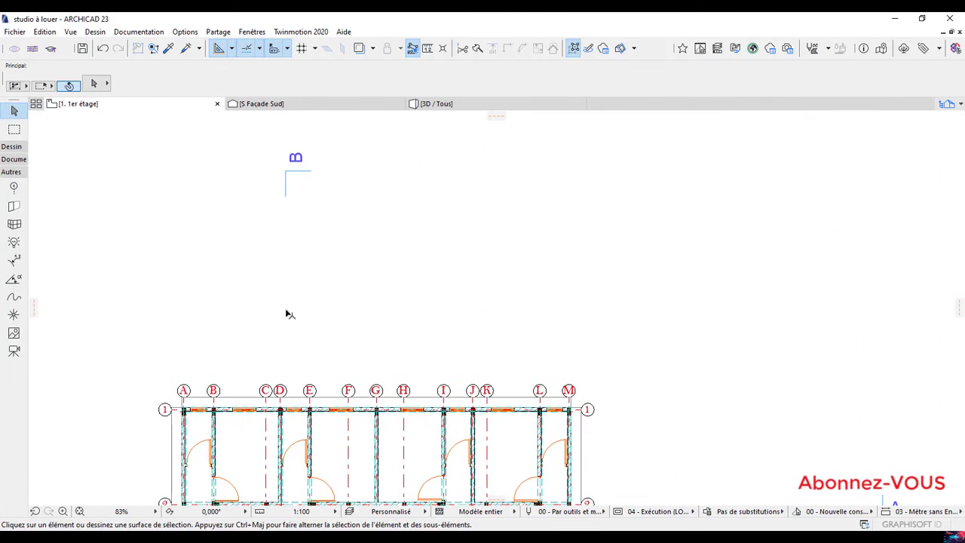
{"action": "left_click", "coordinate": [14, 188]}
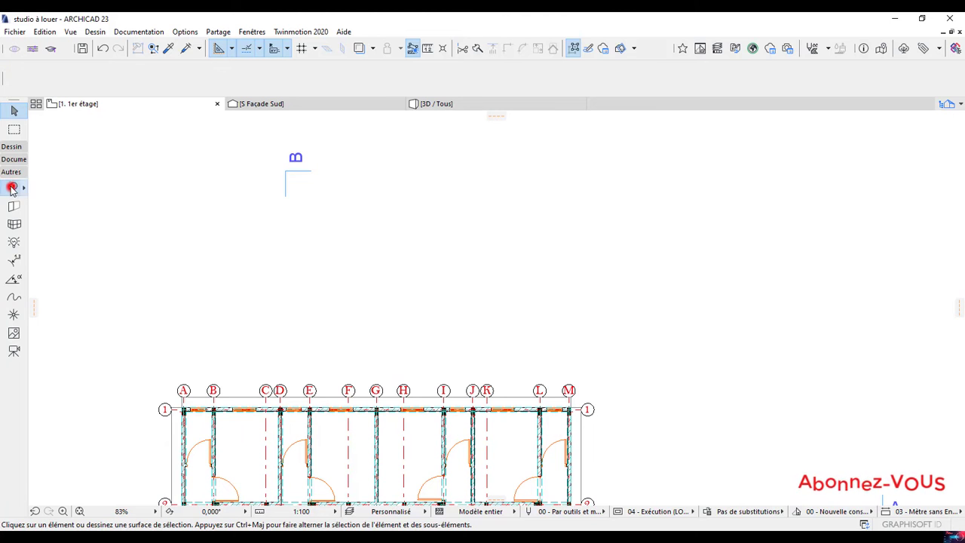
{"action": "left_click", "coordinate": [212, 278]}
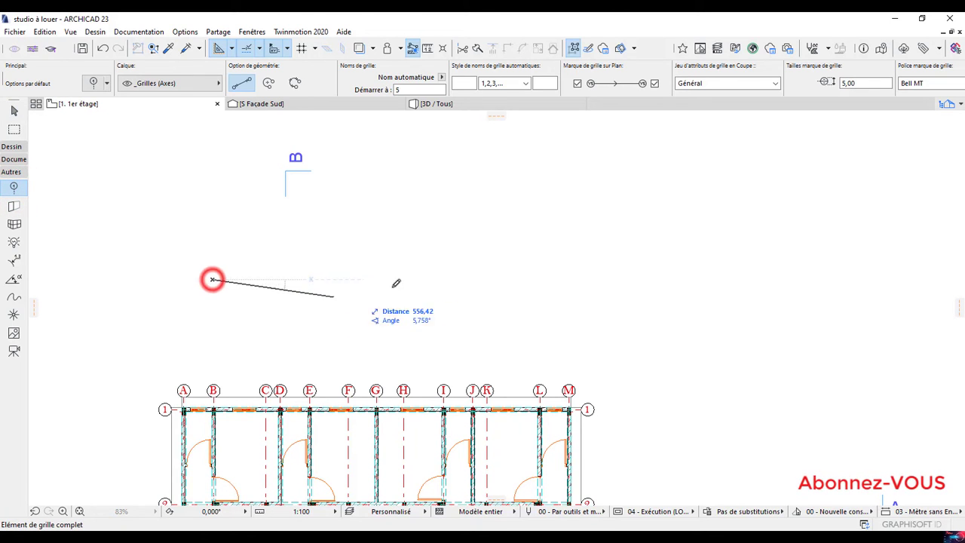
{"action": "left_click", "coordinate": [478, 279]}
{"action": "scroll", "coordinate": [233, 276], "scroll_direction": "up", "scroll_amount": 5}
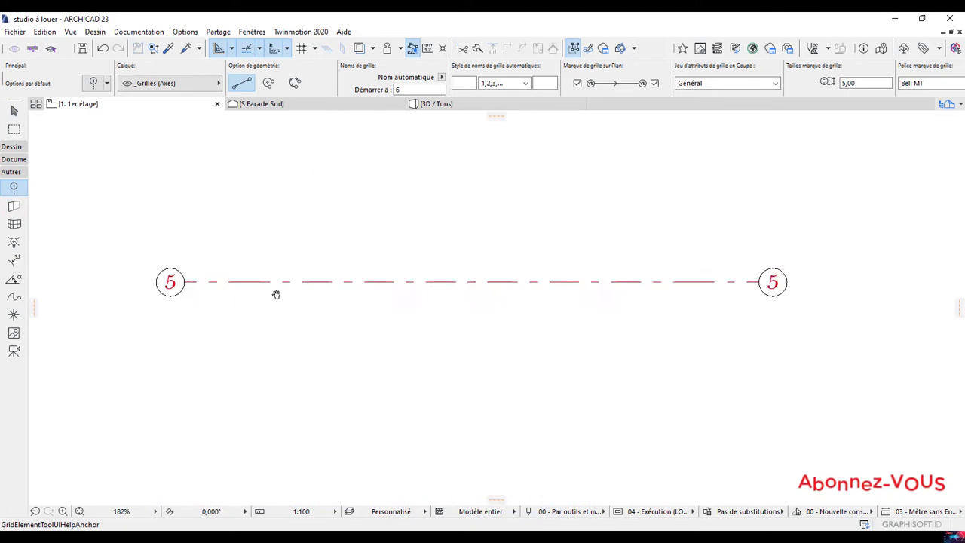
{"action": "middle_click_drag", "start_coordinate": [276, 294], "coordinate": [307, 311]}
{"action": "key", "text": "Escape"}
Step: Select the trial grid line 5 and review its naming rules and section/elevation settings, closing the settings without changes
{"action": "left_click", "coordinate": [210, 295]}
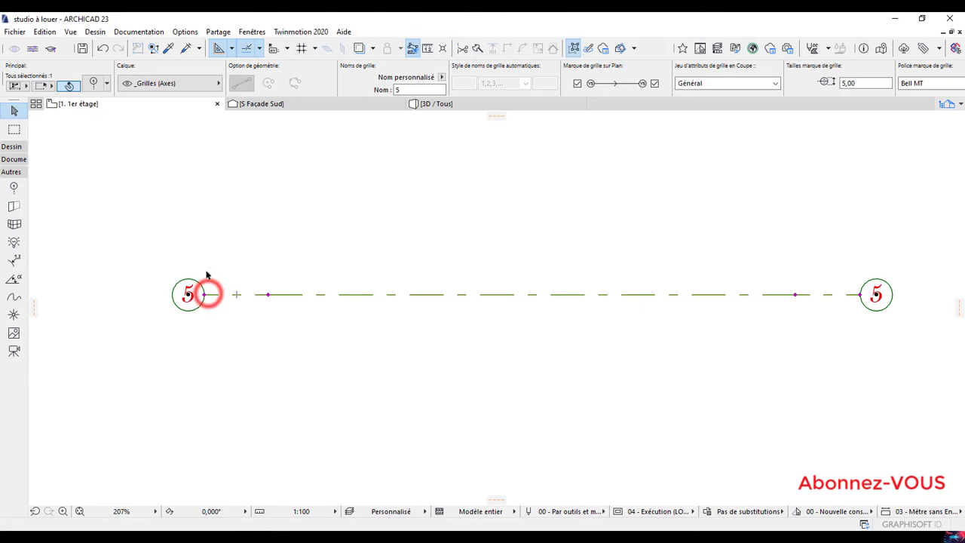
{"action": "left_click", "coordinate": [94, 83]}
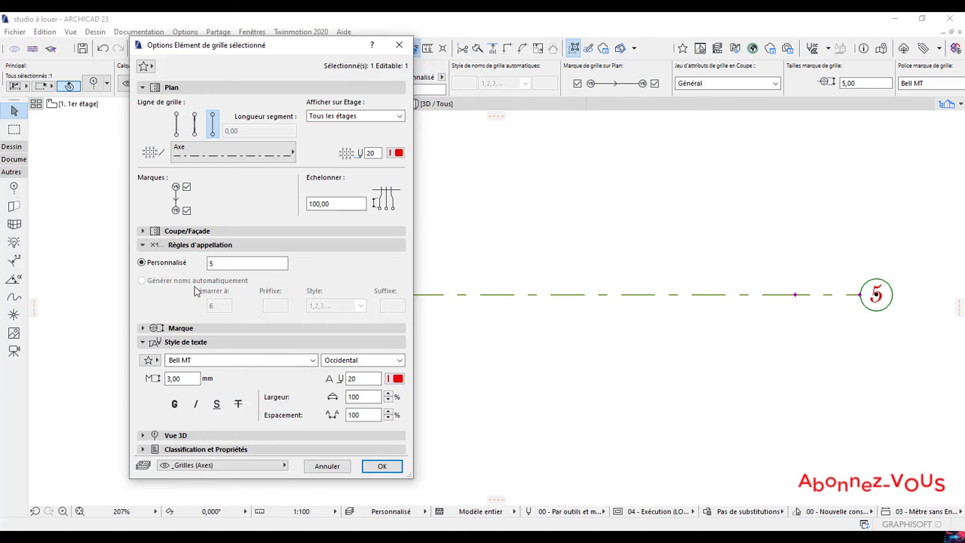
{"action": "left_click", "coordinate": [140, 246]}
{"action": "left_click", "coordinate": [140, 246]}
{"action": "left_click", "coordinate": [143, 233]}
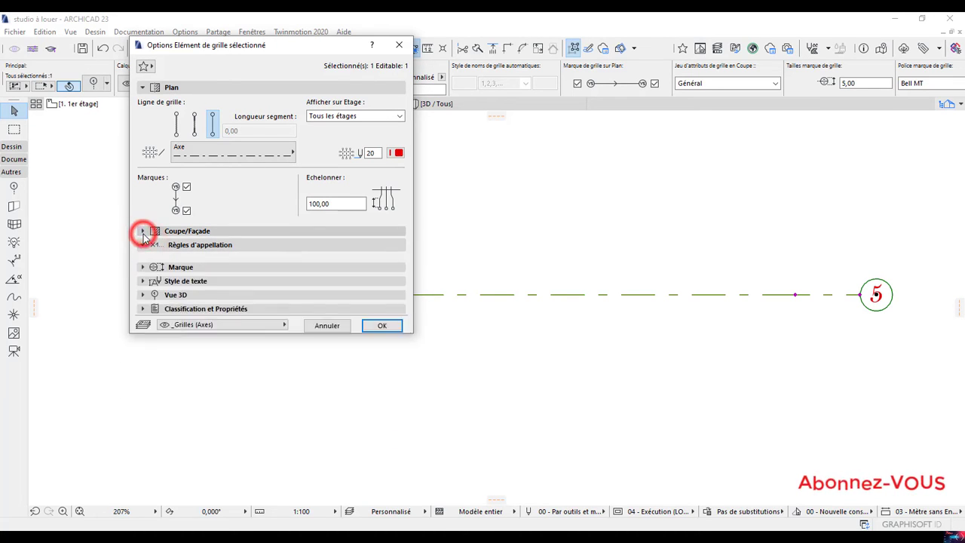
{"action": "left_click", "coordinate": [143, 235]}
{"action": "left_click", "coordinate": [144, 234]}
{"action": "left_click", "coordinate": [143, 234]}
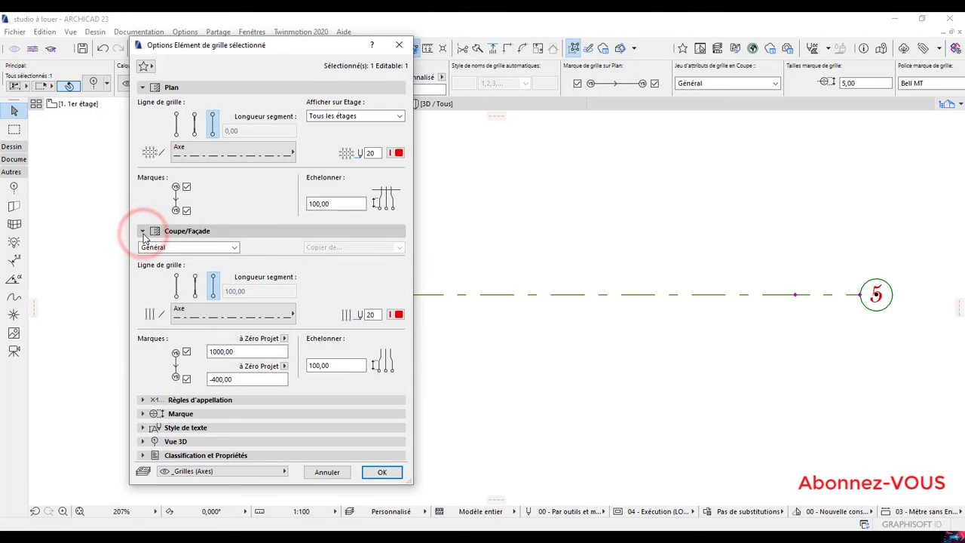
{"action": "left_click", "coordinate": [400, 45]}
{"action": "key", "text": "Escape"}
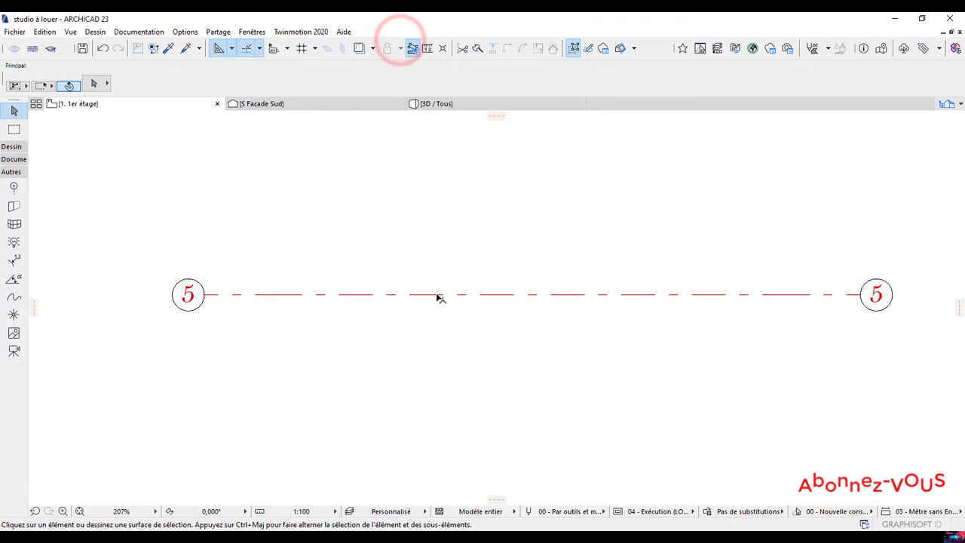
Step: Set the prefix for automatically generated names to FILE in the default grid element settings
{"action": "scroll", "coordinate": [318, 348], "scroll_direction": "down", "scroll_amount": 2}
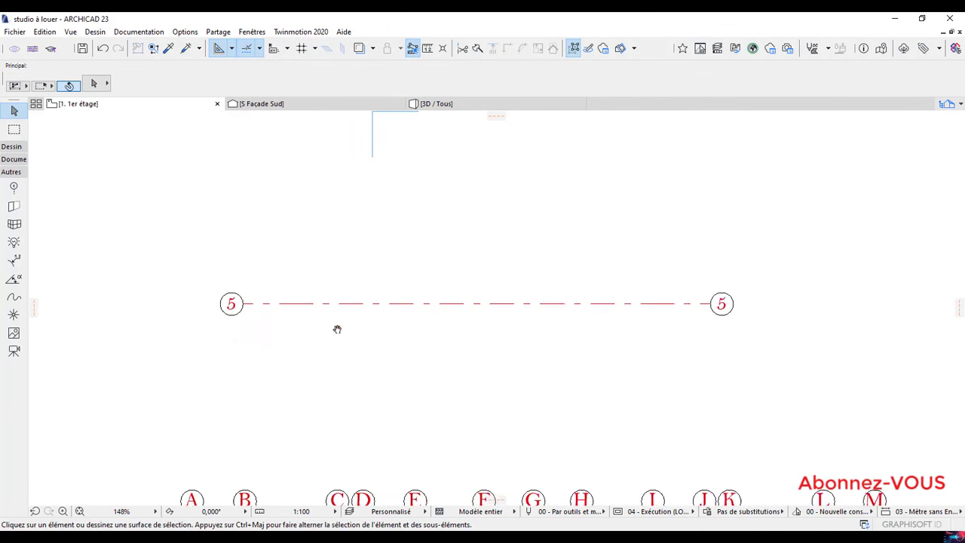
{"action": "left_click", "coordinate": [14, 187]}
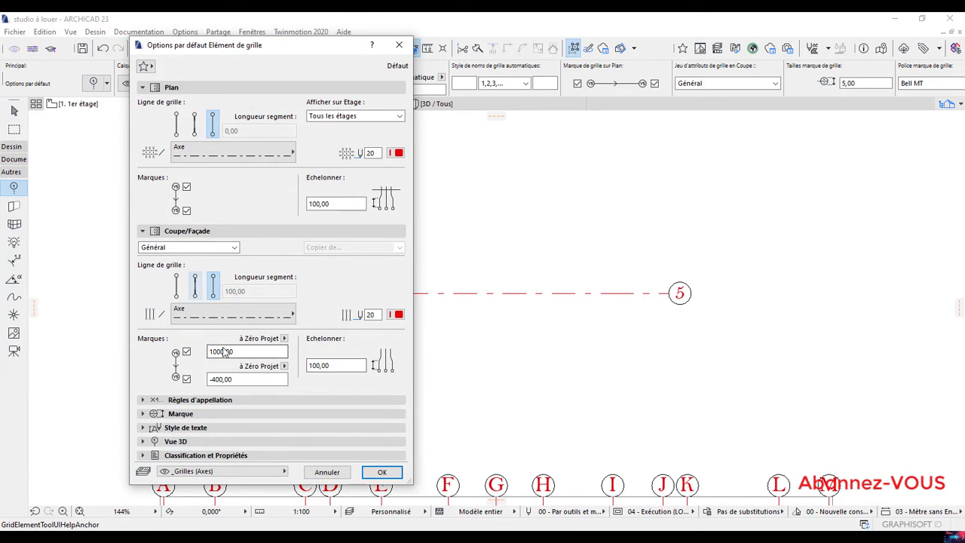
{"action": "left_click", "coordinate": [144, 400]}
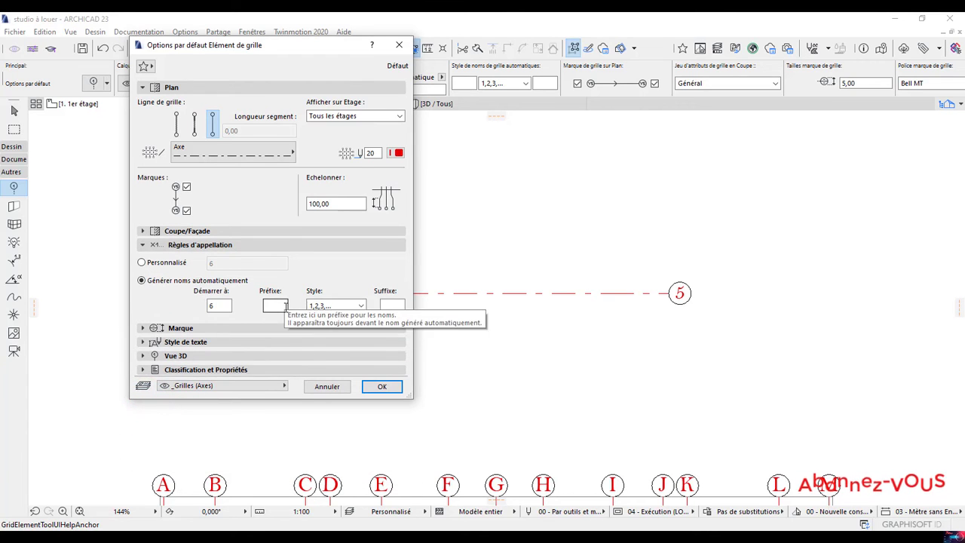
{"action": "left_click", "coordinate": [285, 305]}
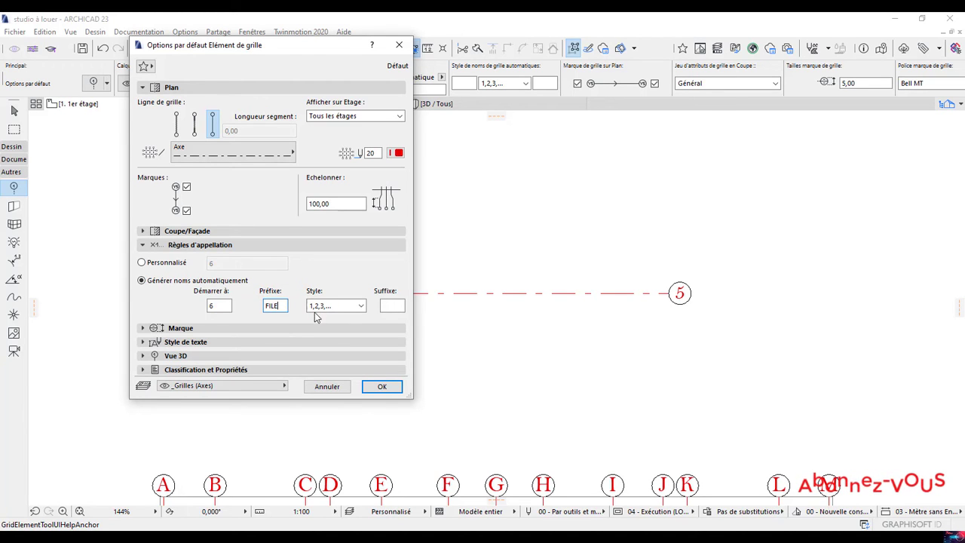
{"action": "type", "text": "FILE"}
{"action": "left_click", "coordinate": [381, 387]}
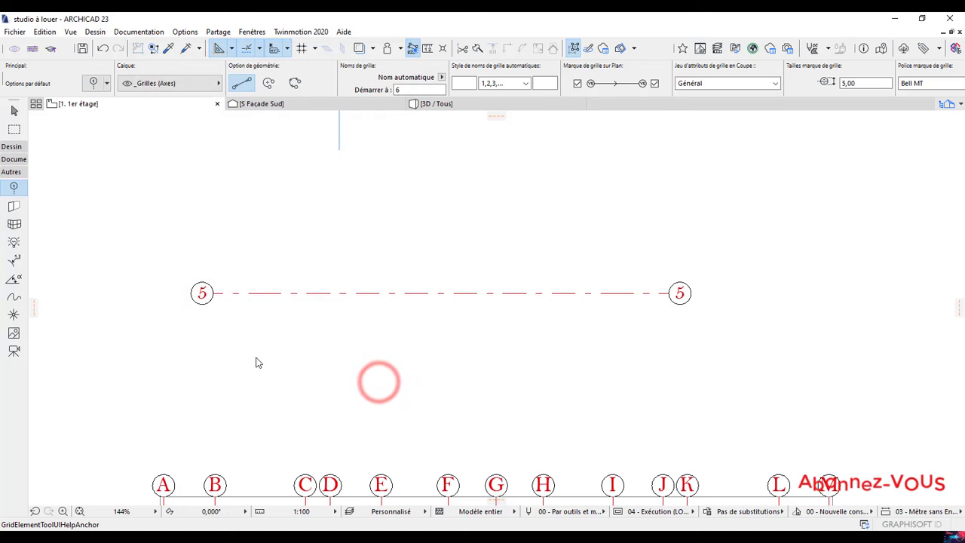
Step: Place a second trial horizontal grid line with the FILE prefix, between grid line 5 and the plan
{"action": "left_click", "coordinate": [198, 354]}
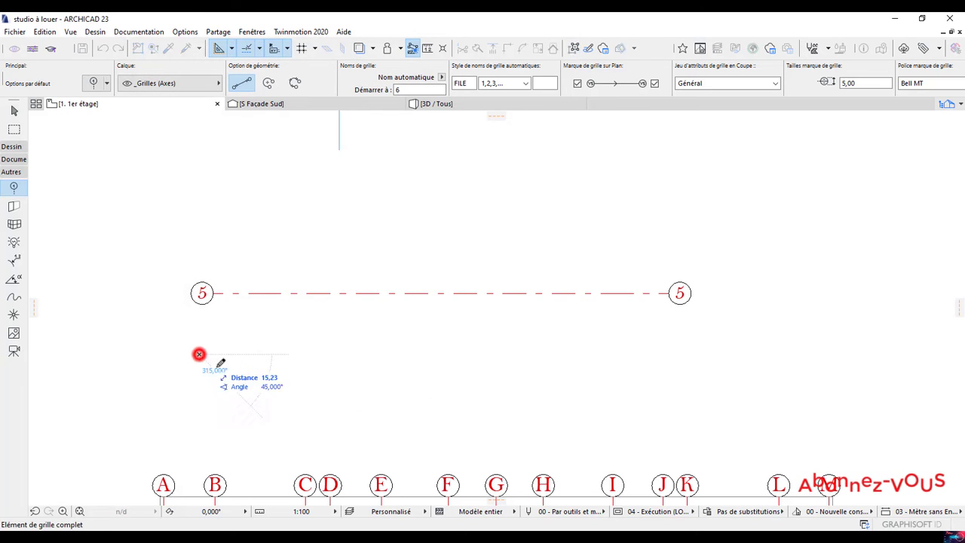
{"action": "left_click", "coordinate": [688, 352]}
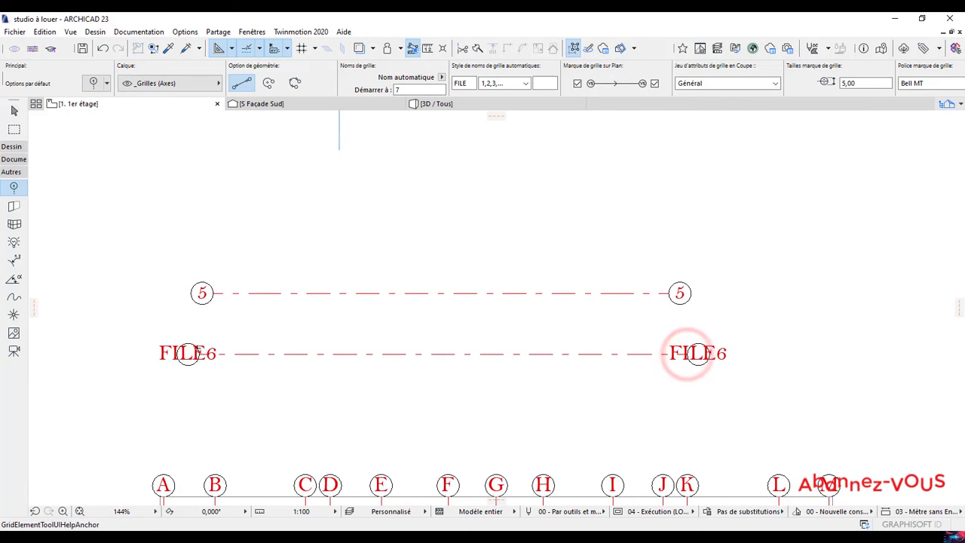
{"action": "scroll", "coordinate": [580, 374], "scroll_direction": "down", "scroll_amount": 3}
{"action": "middle_click_drag", "start_coordinate": [560, 361], "coordinate": [532, 325]}
{"action": "scroll", "coordinate": [532, 325], "scroll_direction": "down", "scroll_amount": 1}
Step: Examine the grid markers at the base of the building's front and side in the 3D view
{"action": "scroll", "coordinate": [532, 325], "scroll_direction": "up", "scroll_amount": 3}
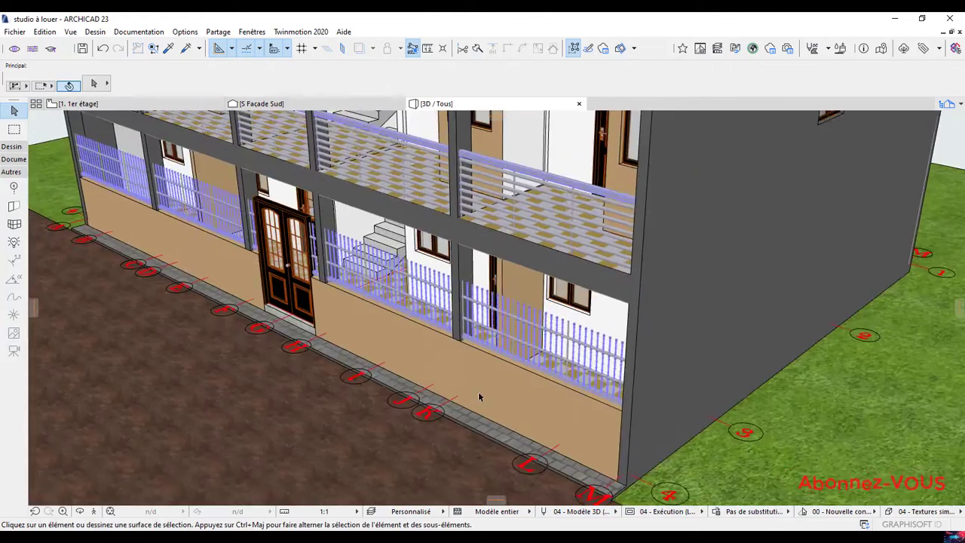
{"action": "middle_click_drag", "start_coordinate": [479, 397], "coordinate": [548, 413], "text": "shift"}
{"action": "middle_click_drag", "start_coordinate": [471, 424], "coordinate": [212, 253], "text": "shift"}
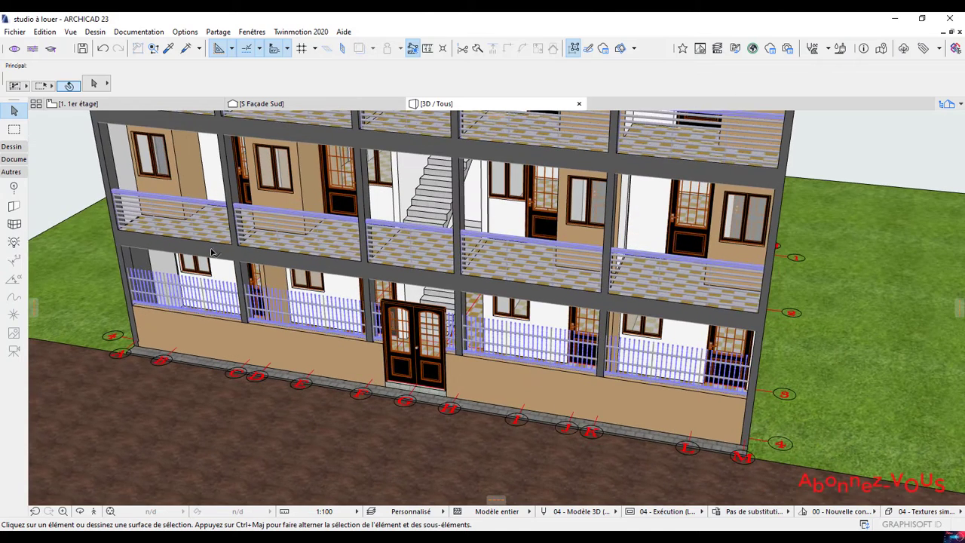
Step: Select all grid elements on the first-floor plan and disable their display in the 3D view
{"action": "left_click", "coordinate": [12, 189]}
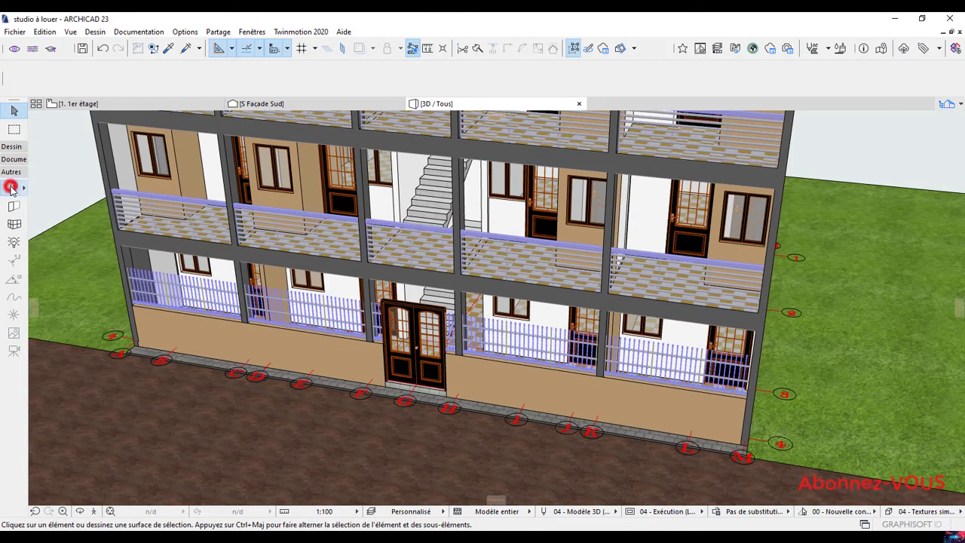
{"action": "left_click", "coordinate": [83, 104]}
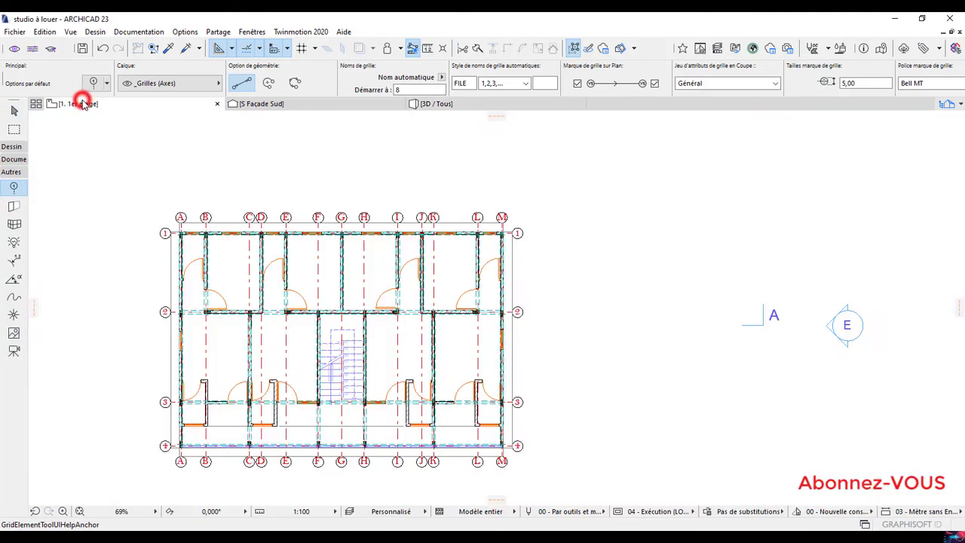
{"action": "scroll", "coordinate": [306, 270], "scroll_direction": "up", "scroll_amount": 1}
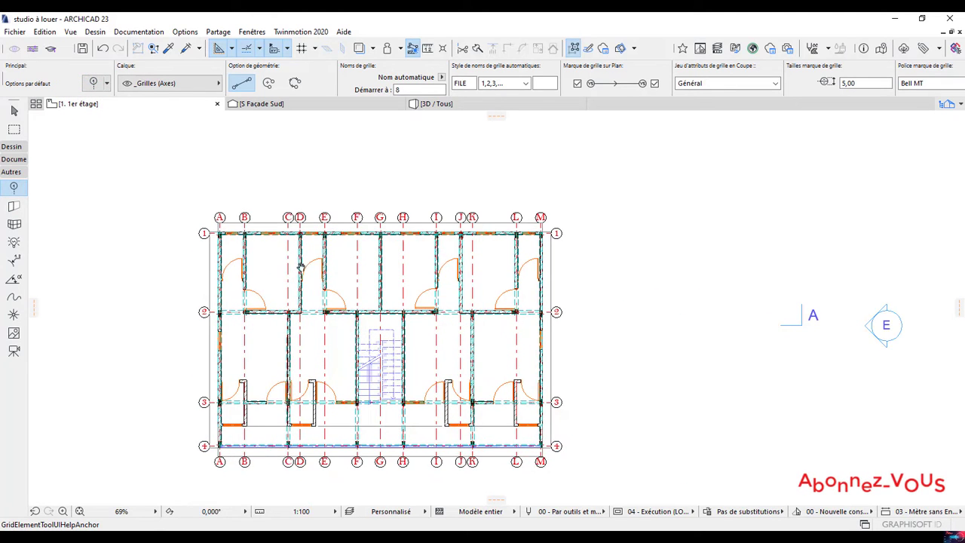
{"action": "middle_click_drag", "start_coordinate": [300, 269], "coordinate": [319, 255]}
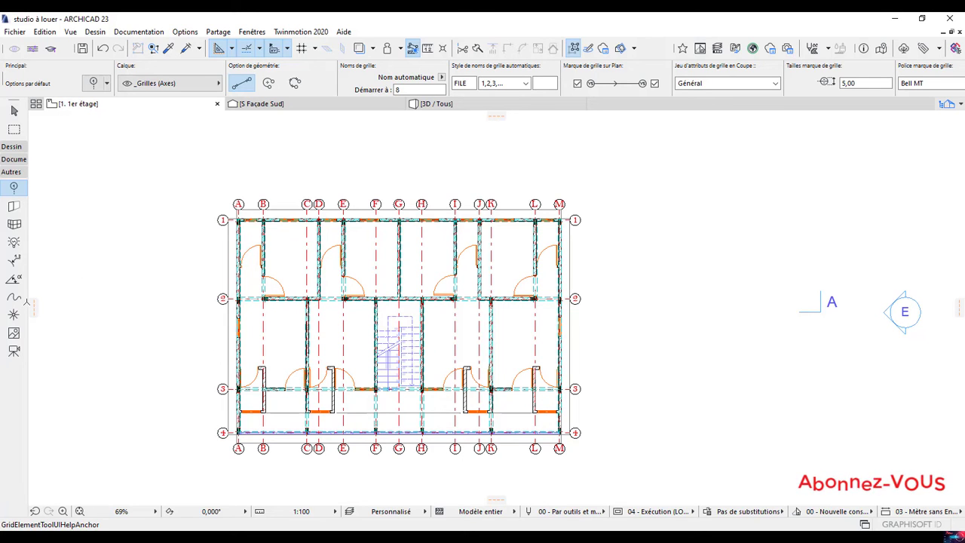
{"action": "key", "text": "ctrl+a"}
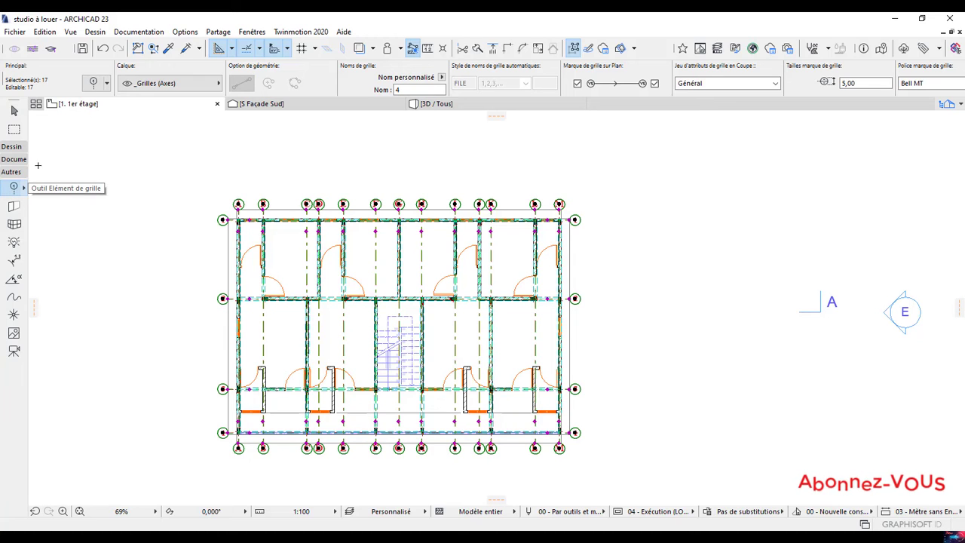
{"action": "left_click", "coordinate": [99, 82]}
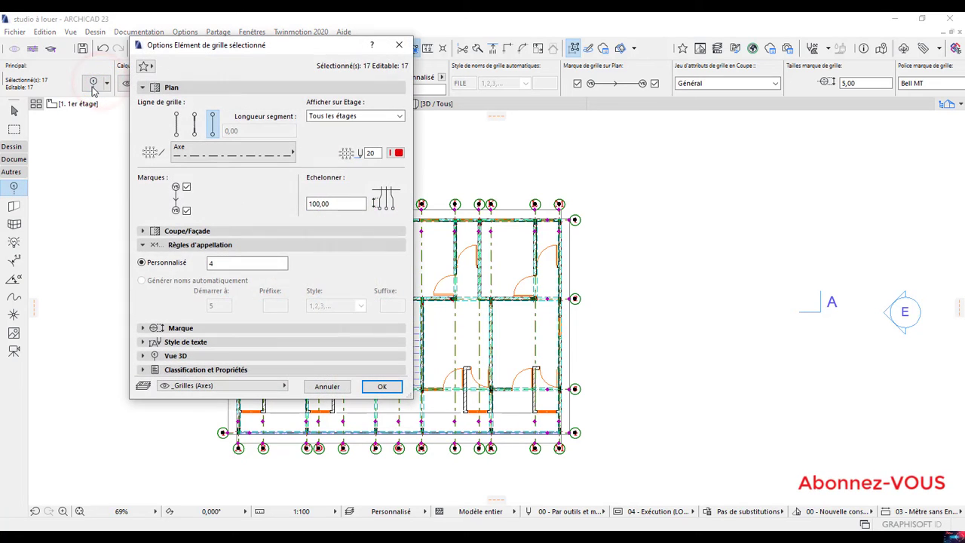
{"action": "left_click", "coordinate": [154, 357]}
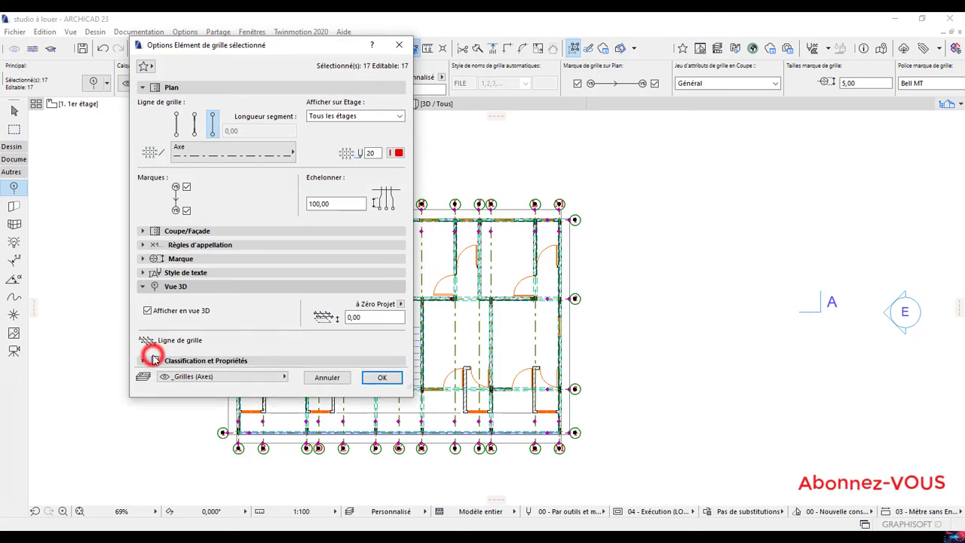
{"action": "left_click", "coordinate": [147, 310]}
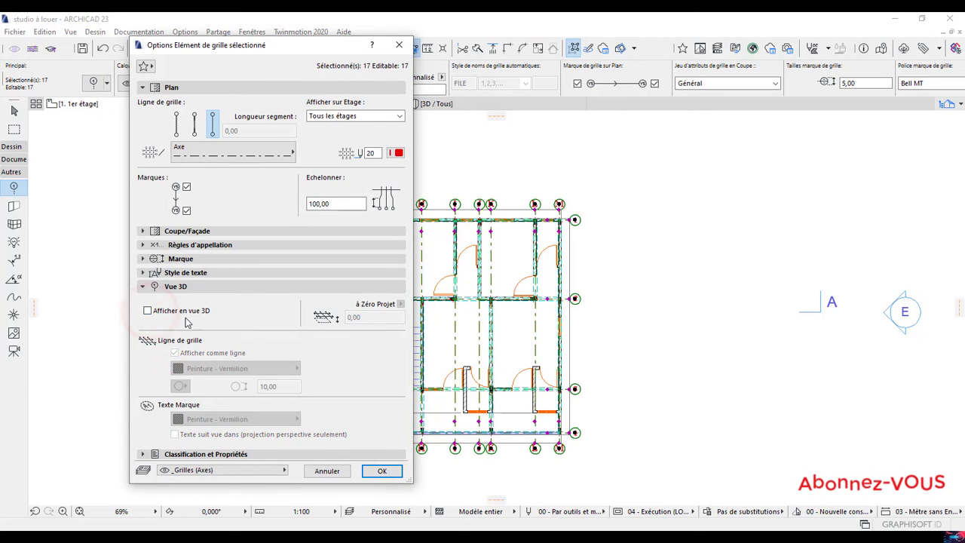
{"action": "left_click", "coordinate": [381, 470]}
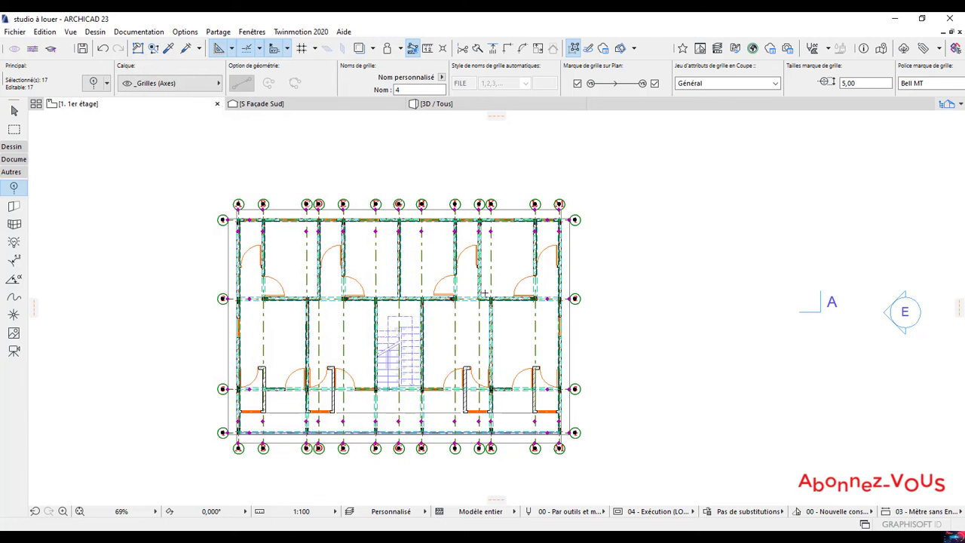
{"action": "key", "text": "Escape"}
Step: Check the building's base for grid markers in the 3D view, and return to the first-floor plan
{"action": "left_click", "coordinate": [463, 104]}
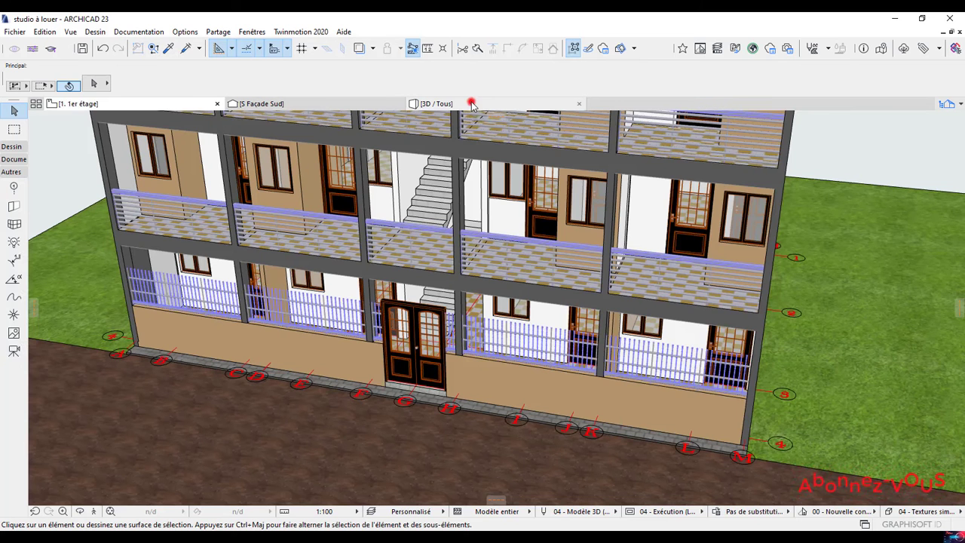
{"action": "middle_click_drag", "start_coordinate": [561, 404], "coordinate": [140, 97], "text": "shift"}
{"action": "left_click", "coordinate": [108, 101]}
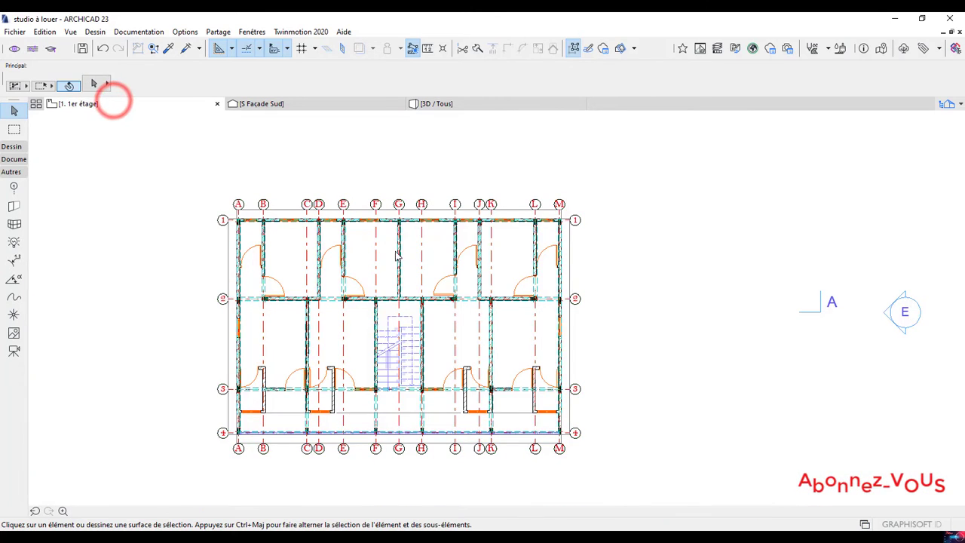
Step: Turn off group suspension and delete the grouped guide lines surrounding the first-floor plan
{"action": "scroll", "coordinate": [372, 213], "scroll_direction": "up", "scroll_amount": 4}
{"action": "left_click", "coordinate": [371, 211]}
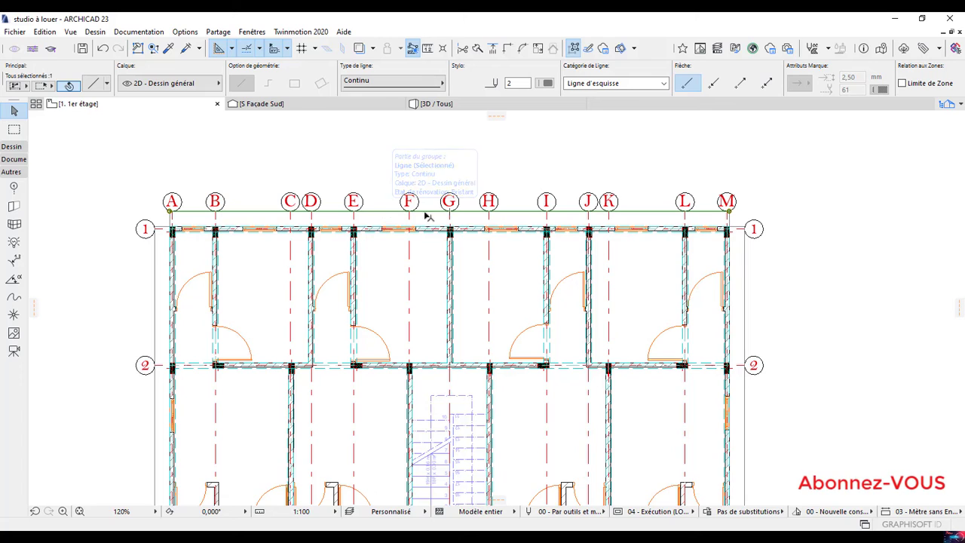
{"action": "left_click", "coordinate": [530, 134]}
{"action": "left_click", "coordinate": [575, 49]}
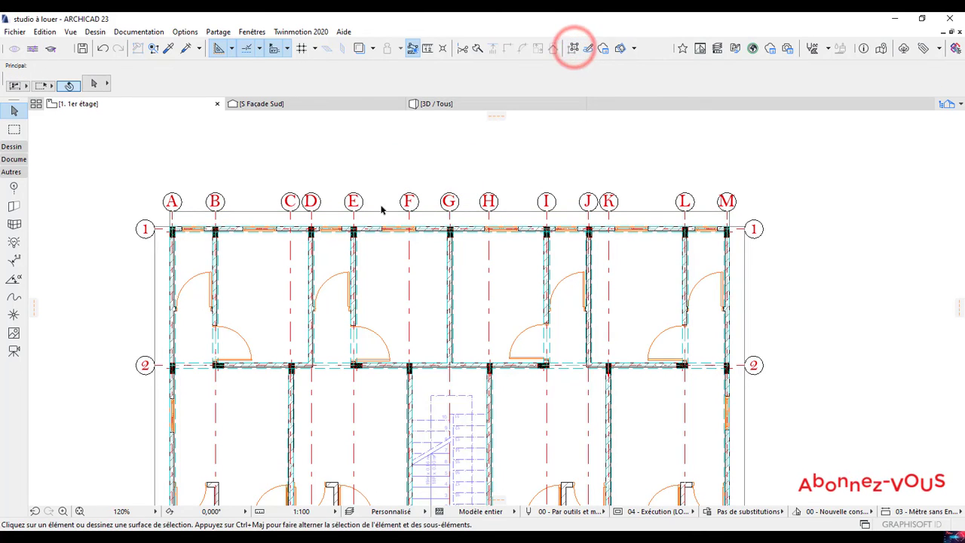
{"action": "left_click", "coordinate": [382, 211]}
{"action": "key", "text": "Escape"}
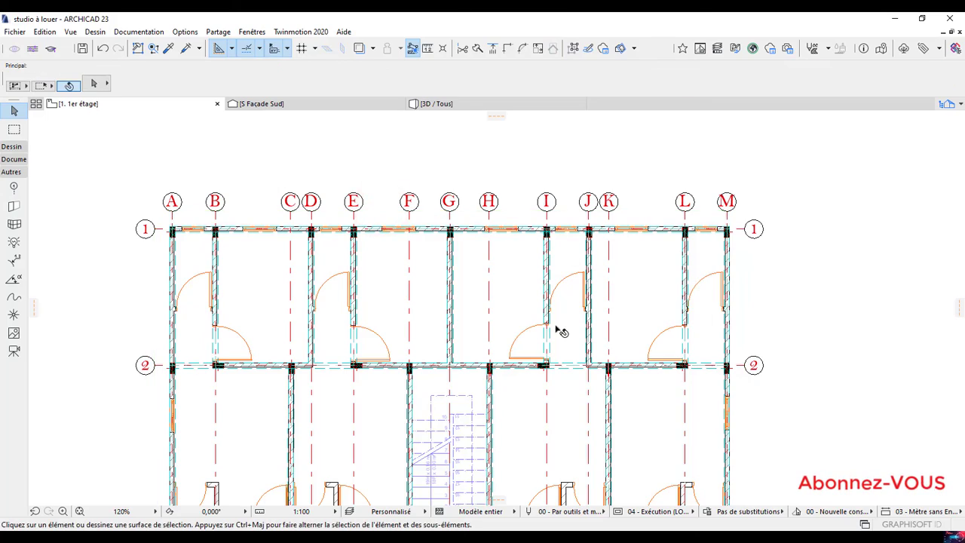
{"action": "scroll", "coordinate": [555, 330], "scroll_direction": "down", "scroll_amount": 4}
{"action": "scroll", "coordinate": [491, 301], "scroll_direction": "up", "scroll_amount": 4}
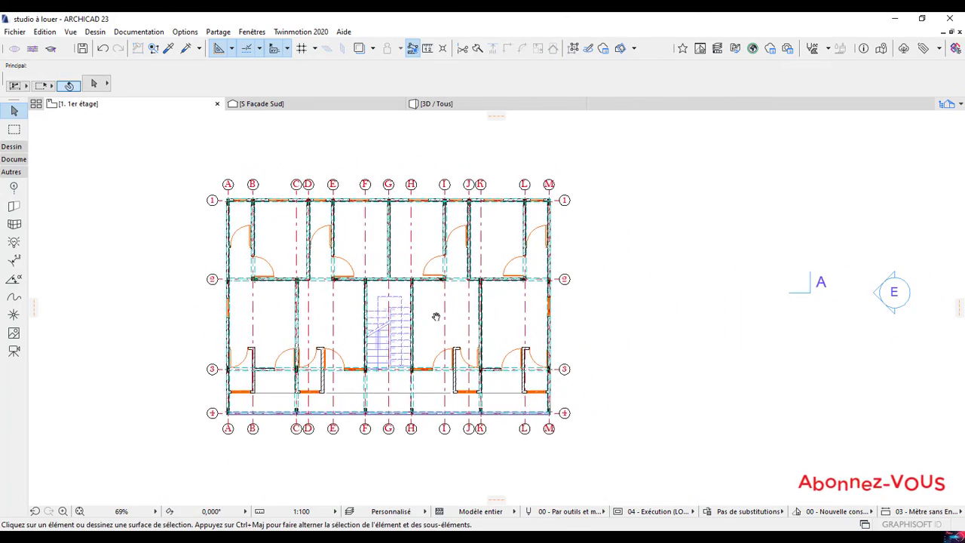
Step: Examine the first-floor plan with its grid lines A to M and 1 to 4, from close up to the full layout
{"action": "middle_click_drag", "start_coordinate": [335, 290], "coordinate": [373, 283]}
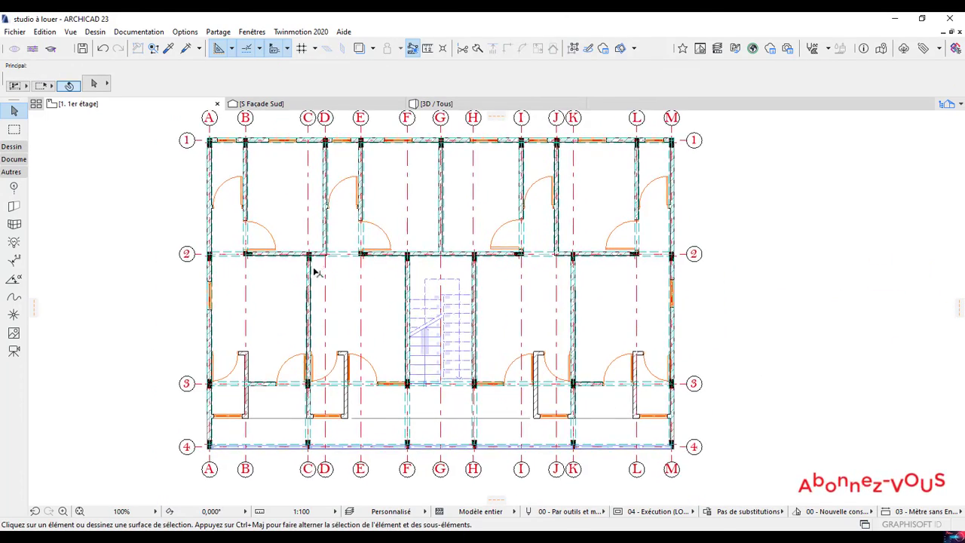
{"action": "middle_click_drag", "start_coordinate": [263, 262], "coordinate": [274, 285]}
{"action": "middle_click_drag", "start_coordinate": [413, 276], "coordinate": [364, 272]}
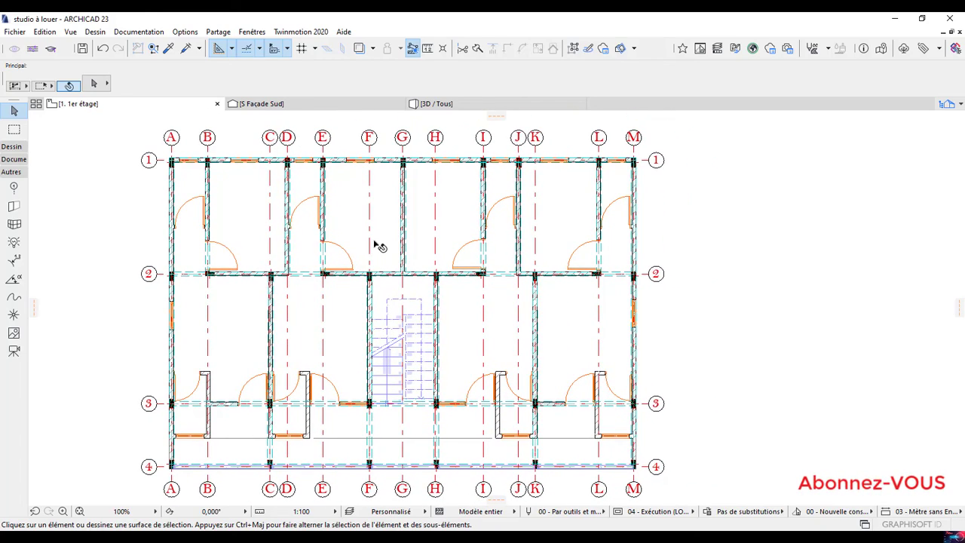
{"action": "scroll", "coordinate": [382, 255], "scroll_direction": "down", "scroll_amount": 3}
{"action": "scroll", "coordinate": [383, 255], "scroll_direction": "up", "scroll_amount": 3}
{"action": "middle_click_drag", "start_coordinate": [410, 163], "coordinate": [394, 210]}
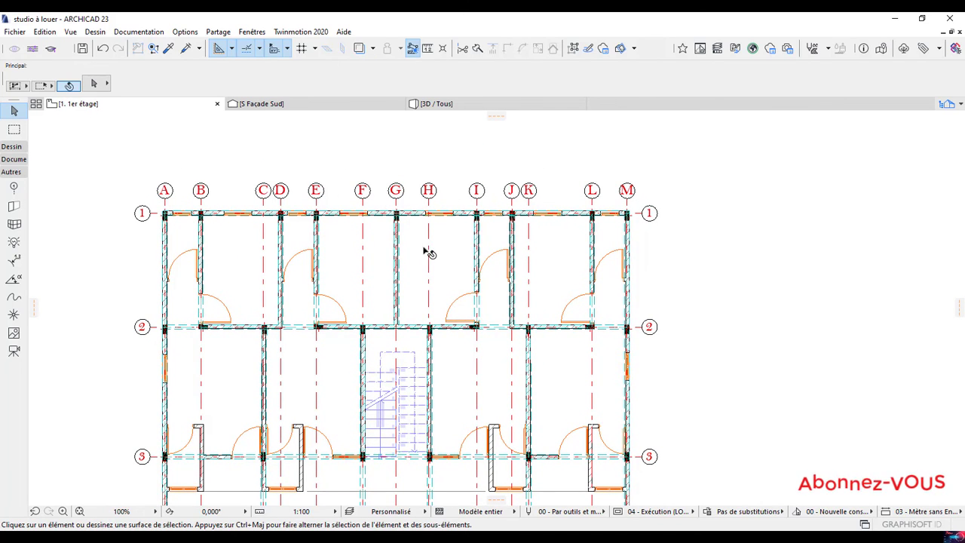
{"action": "scroll", "coordinate": [428, 253], "scroll_direction": "down", "scroll_amount": 5}
Step: Open the 3D view of the building and inspect its balcony front, side wall and roof from several angles
{"action": "left_click", "coordinate": [502, 104]}
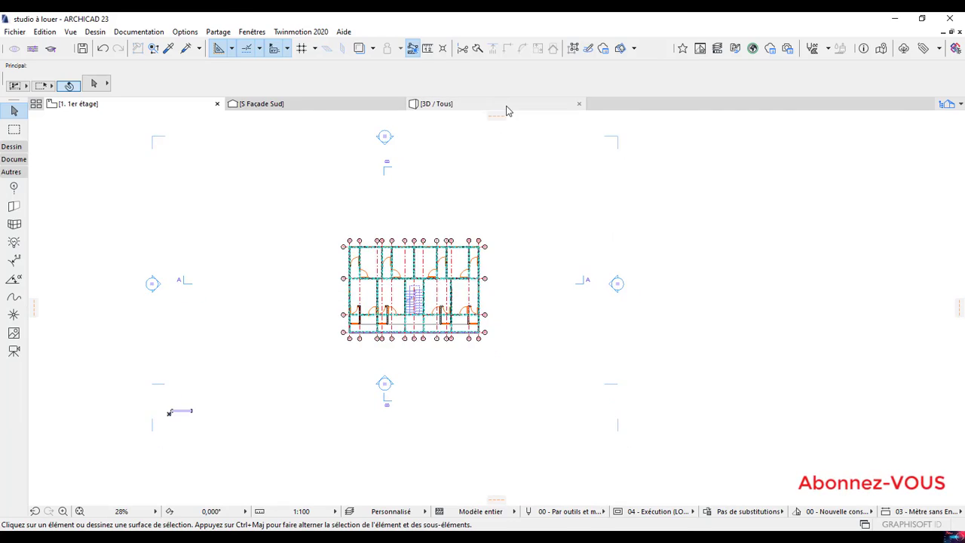
{"action": "middle_click_drag", "start_coordinate": [385, 320], "coordinate": [609, 461], "text": "shift"}
{"action": "scroll", "coordinate": [544, 363], "scroll_direction": "down", "scroll_amount": 3}
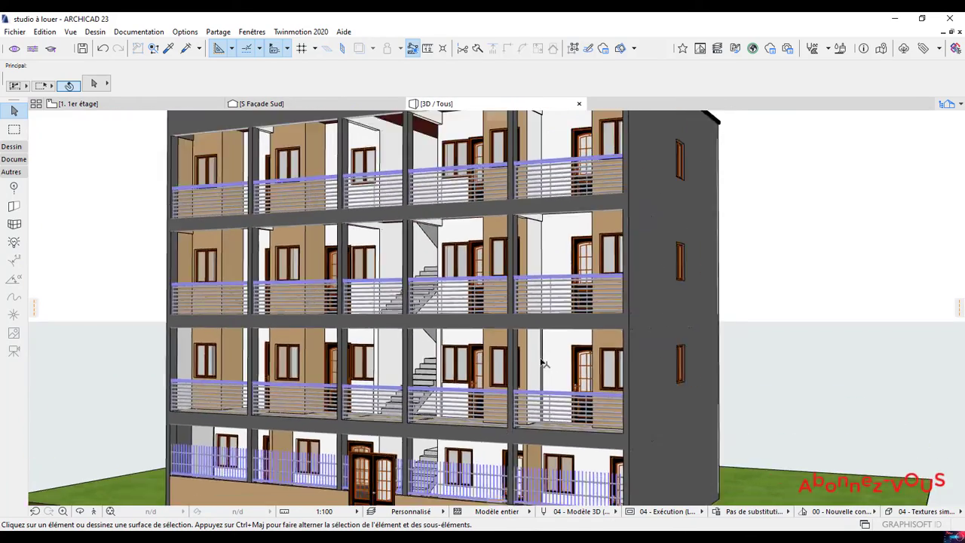
{"action": "middle_click_drag", "start_coordinate": [753, 367], "coordinate": [701, 373], "text": "shift"}
{"action": "middle_click_drag", "start_coordinate": [269, 370], "coordinate": [737, 496], "text": "shift"}
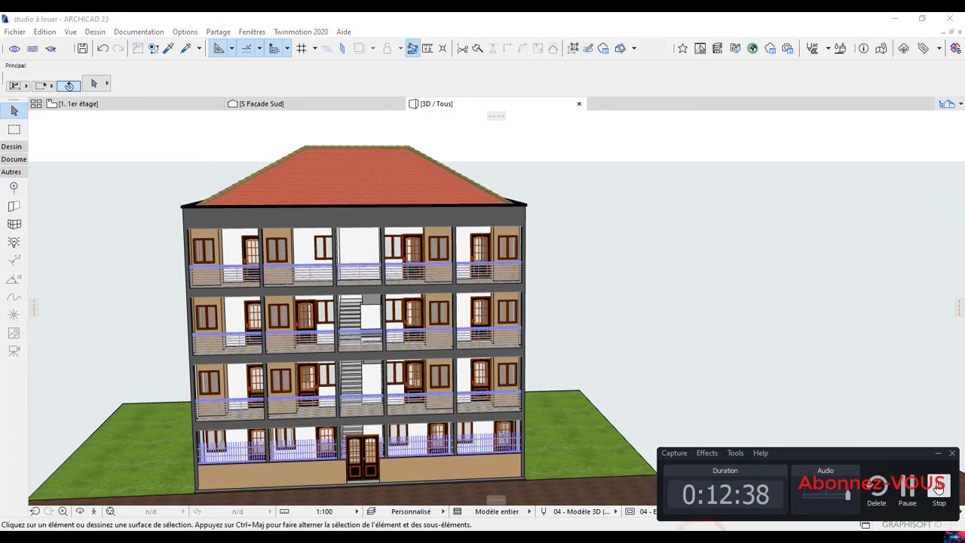
{"action": "left_click", "coordinate": [939, 487]}
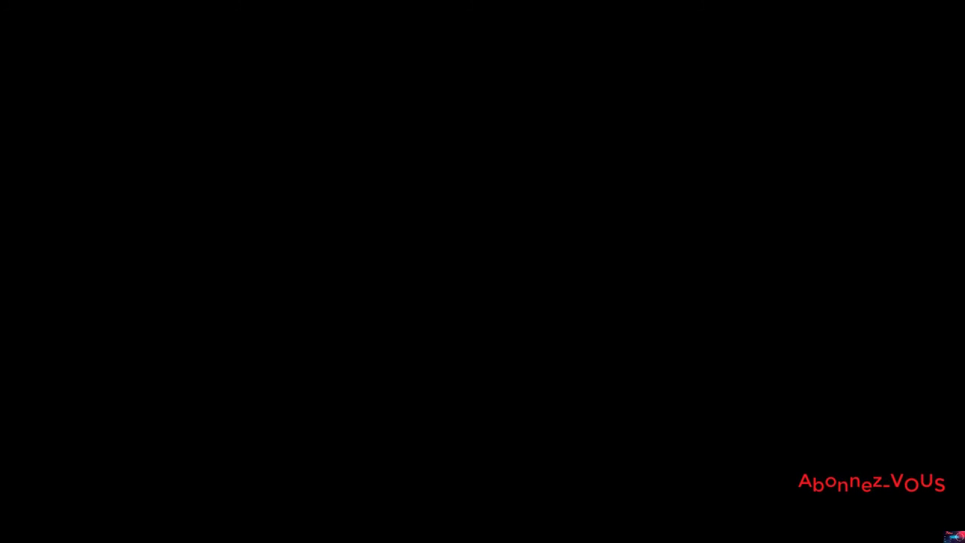